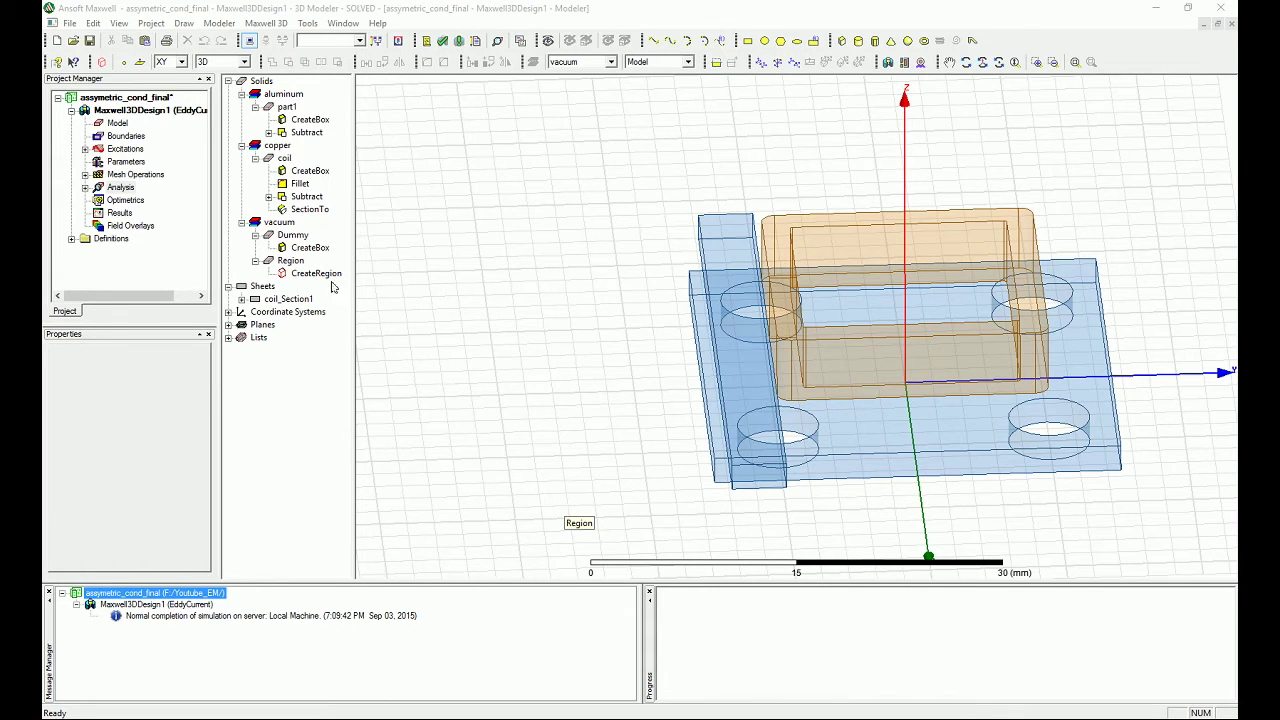
# Review the solution profile and convergence data of Setup1 under the analysis, and close the solution data
pyautogui.click(86, 187)
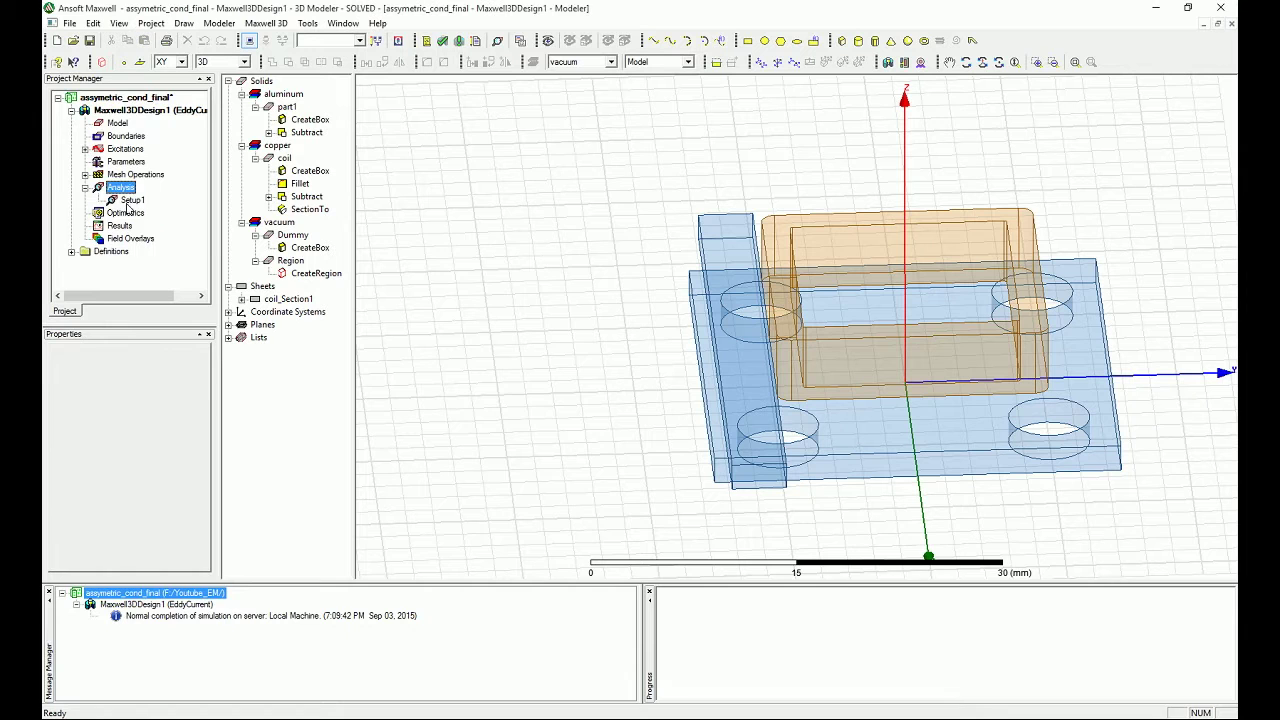
pyautogui.click(132, 200)
pyautogui.rightClick(132, 200)
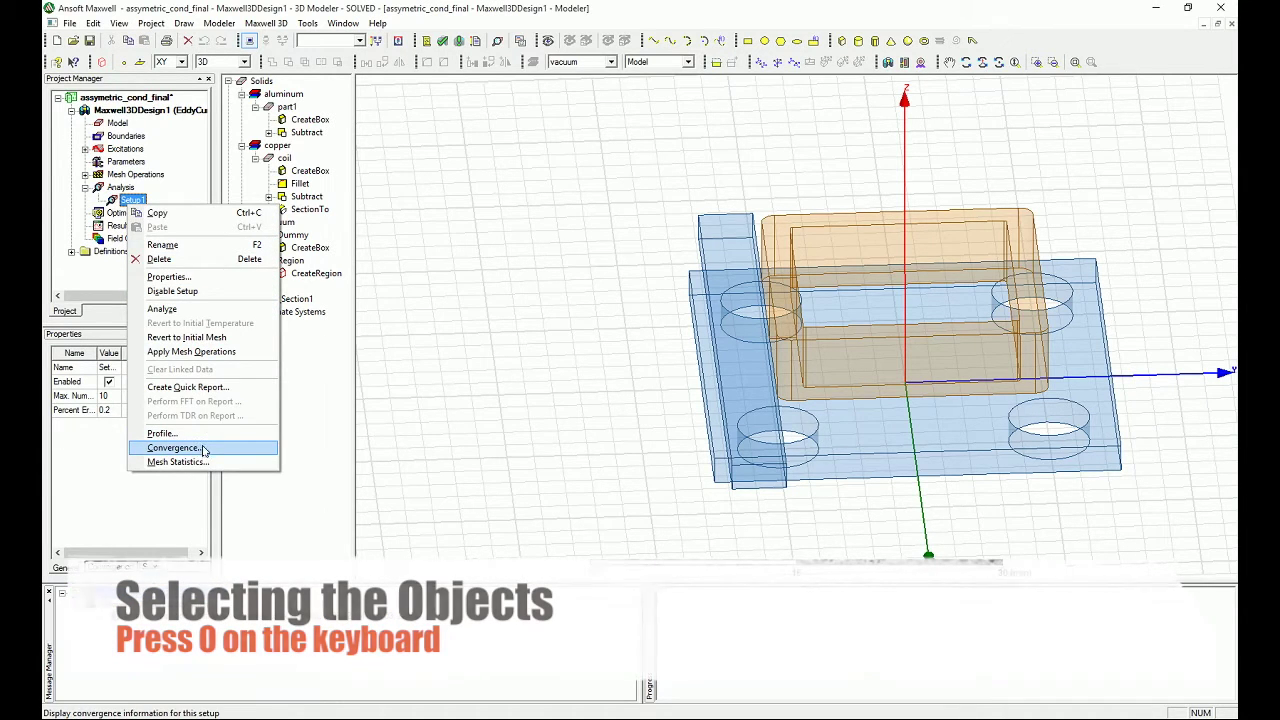
pyautogui.click(170, 433)
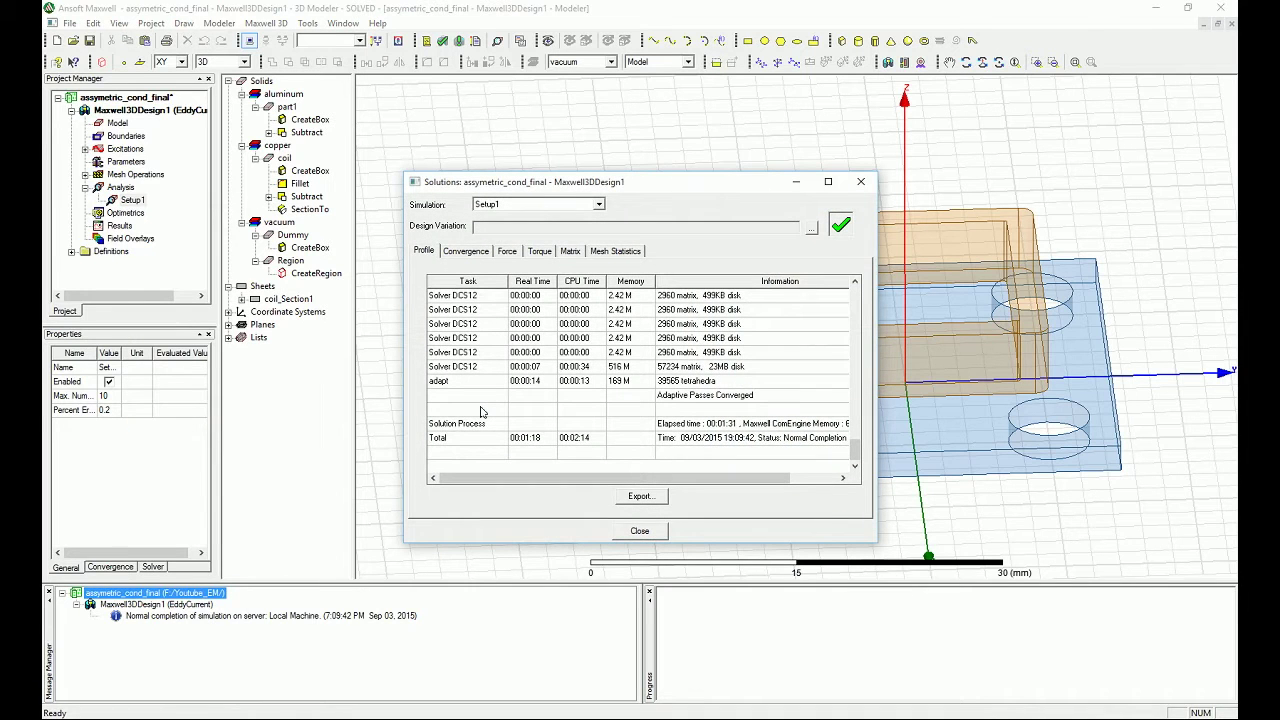
pyautogui.moveTo(480, 190); pyautogui.dragTo(489, 188)
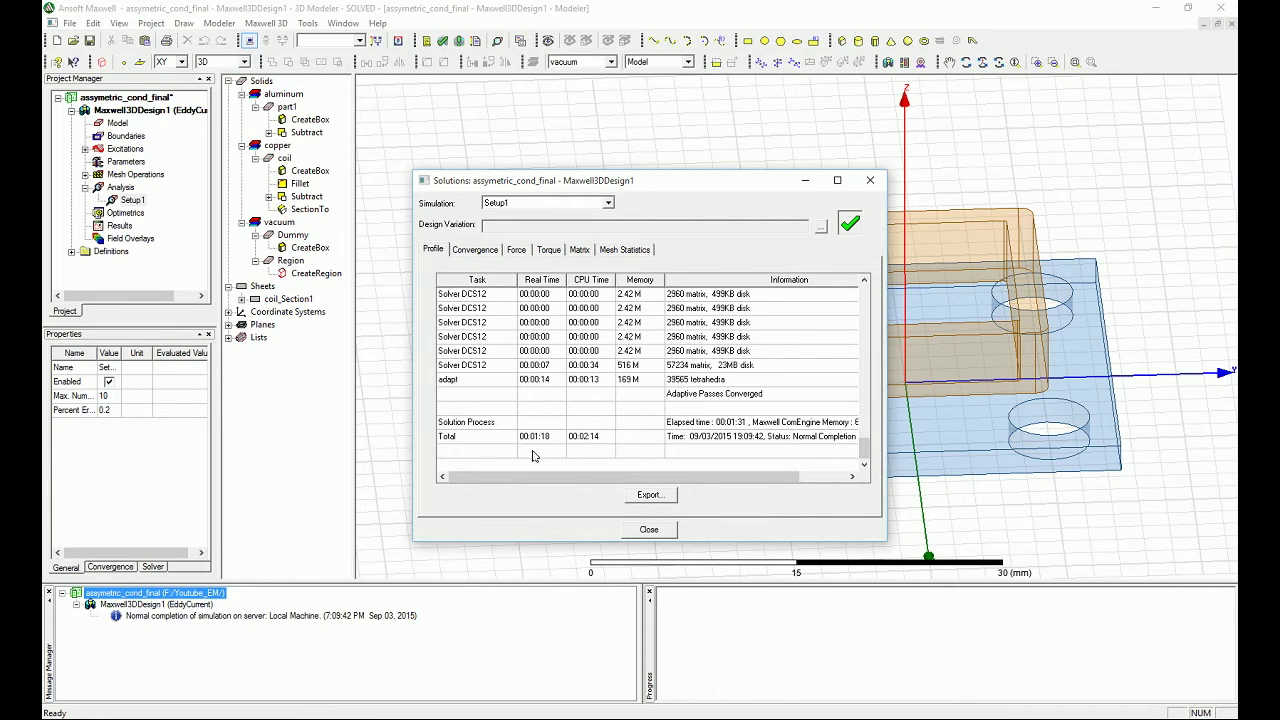
pyautogui.click(475, 252)
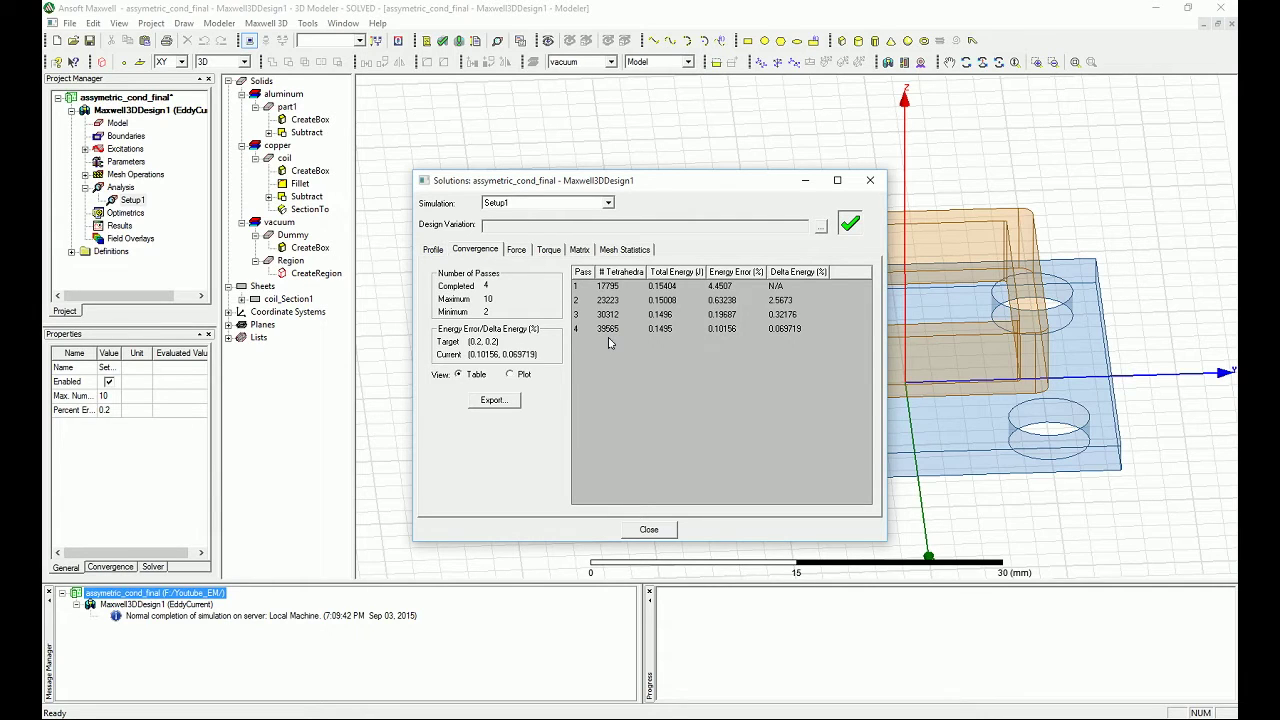
pyautogui.click(652, 530)
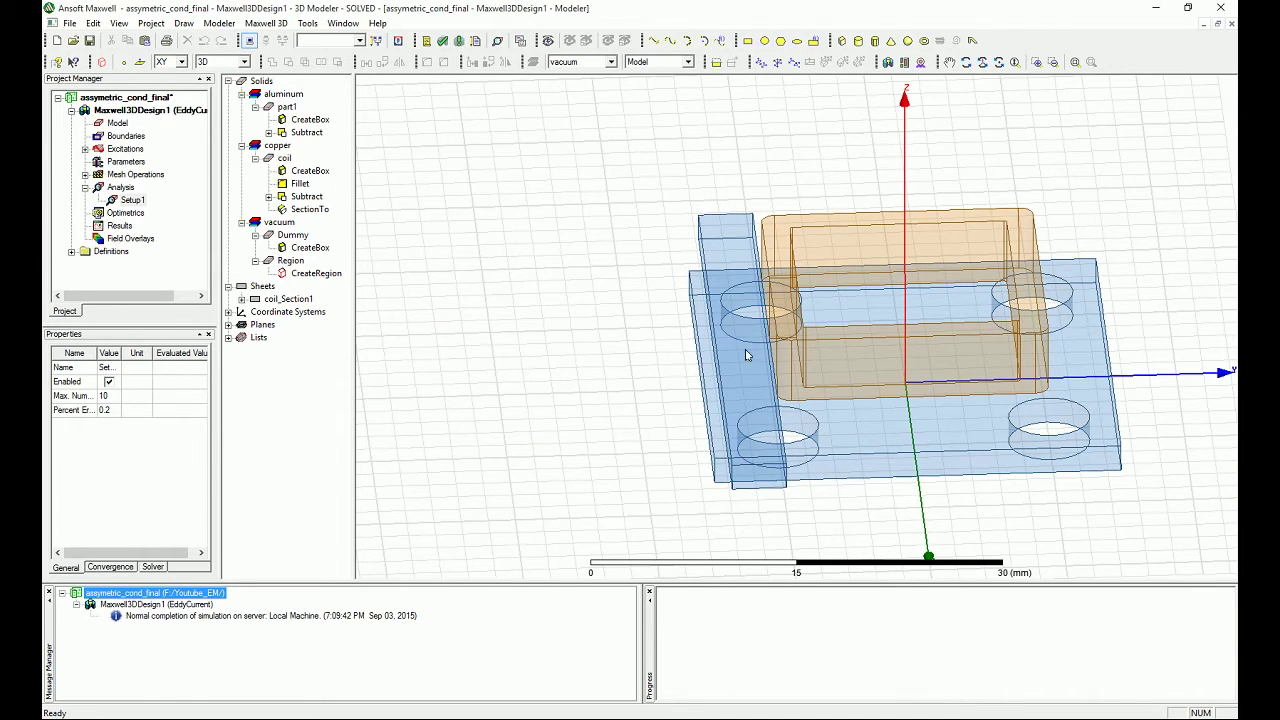
# Create a Mag_J field plot starting from the aluminum plate part1, with AllObjects as the plot volume
pyautogui.keyDown('alt'); pyautogui.moveTo(820, 323); pyautogui.dragTo(873, 355); pyautogui.keyUp('alt')
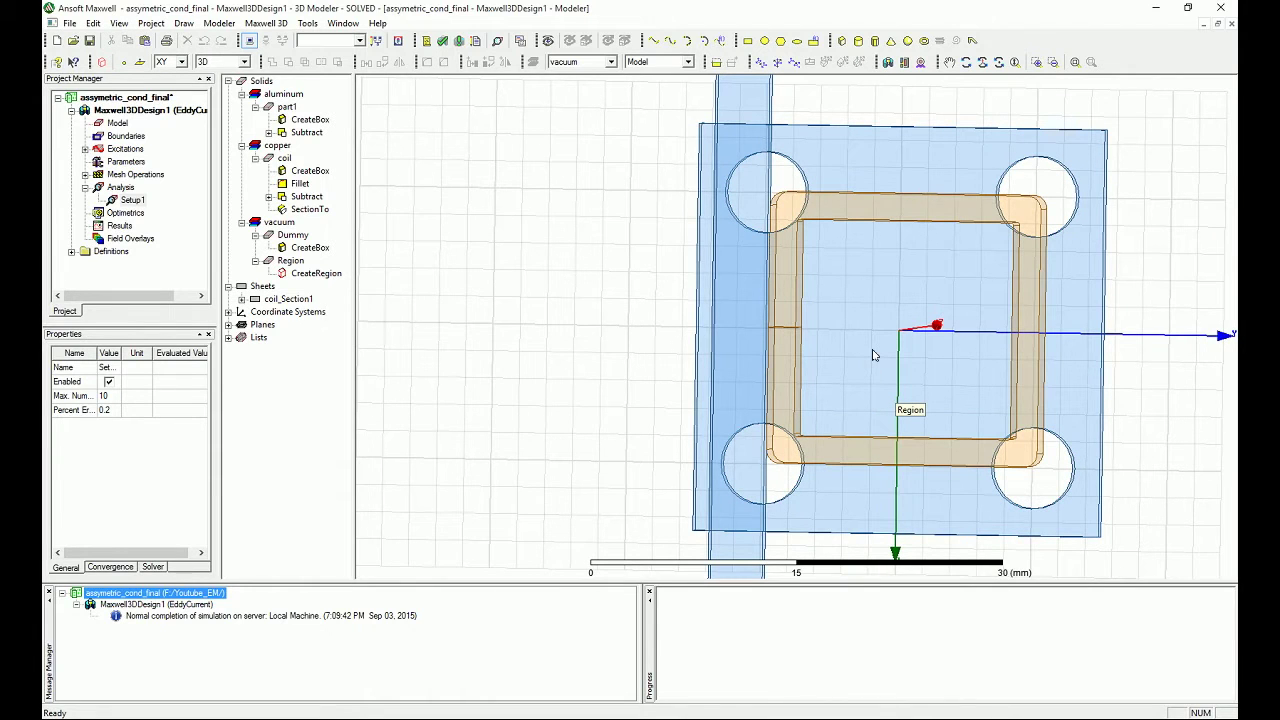
pyautogui.click(854, 164)
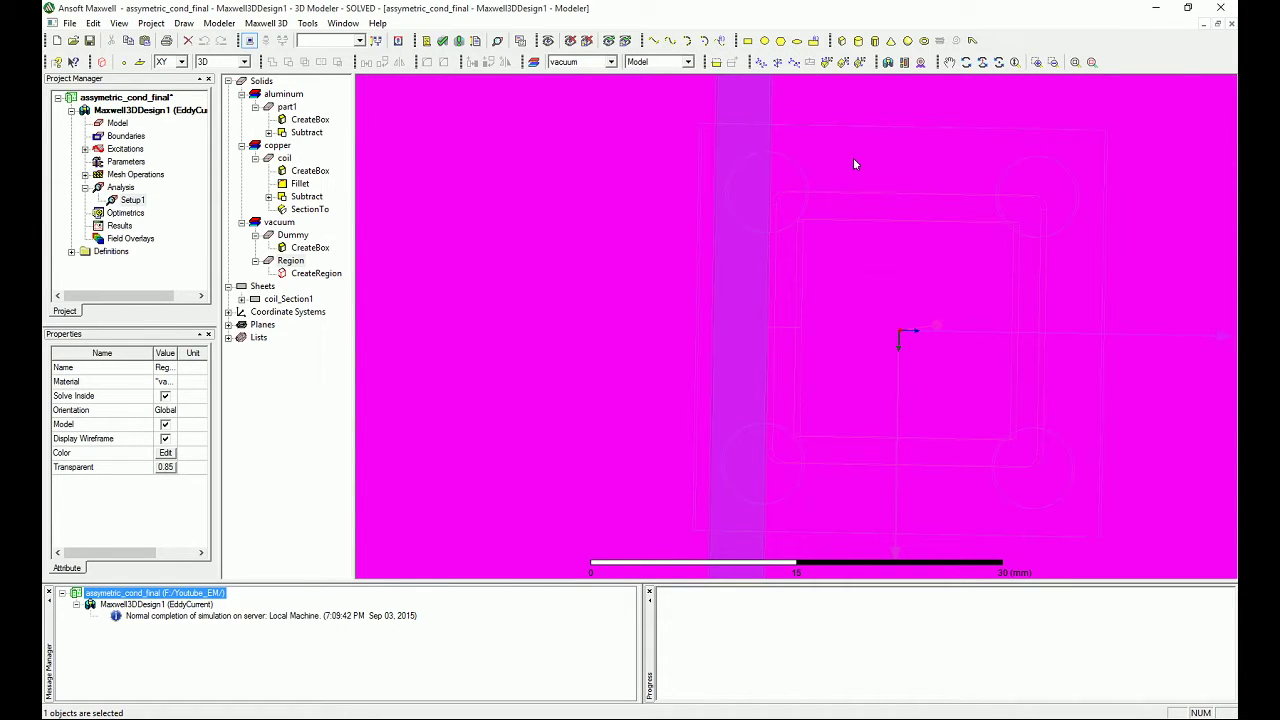
pyautogui.press('b')
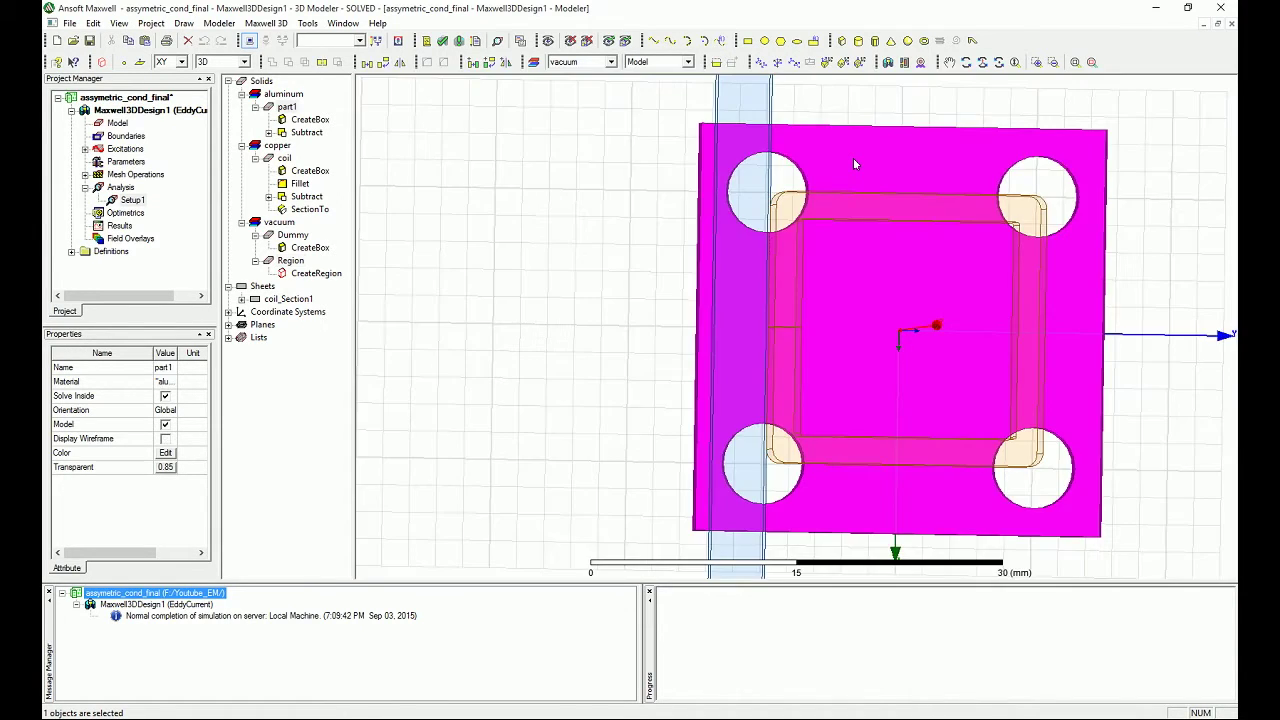
pyautogui.rightClick(853, 158)
pyautogui.moveTo(920, 434)
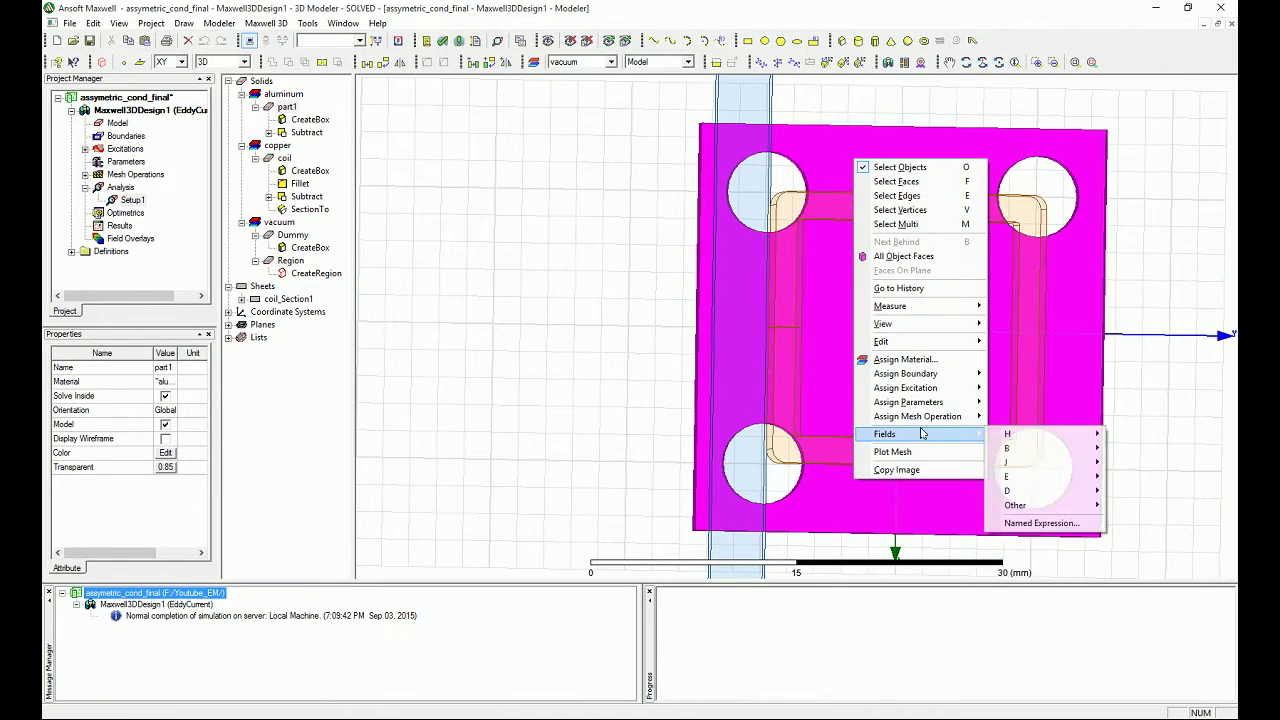
pyautogui.moveTo(1040, 463)
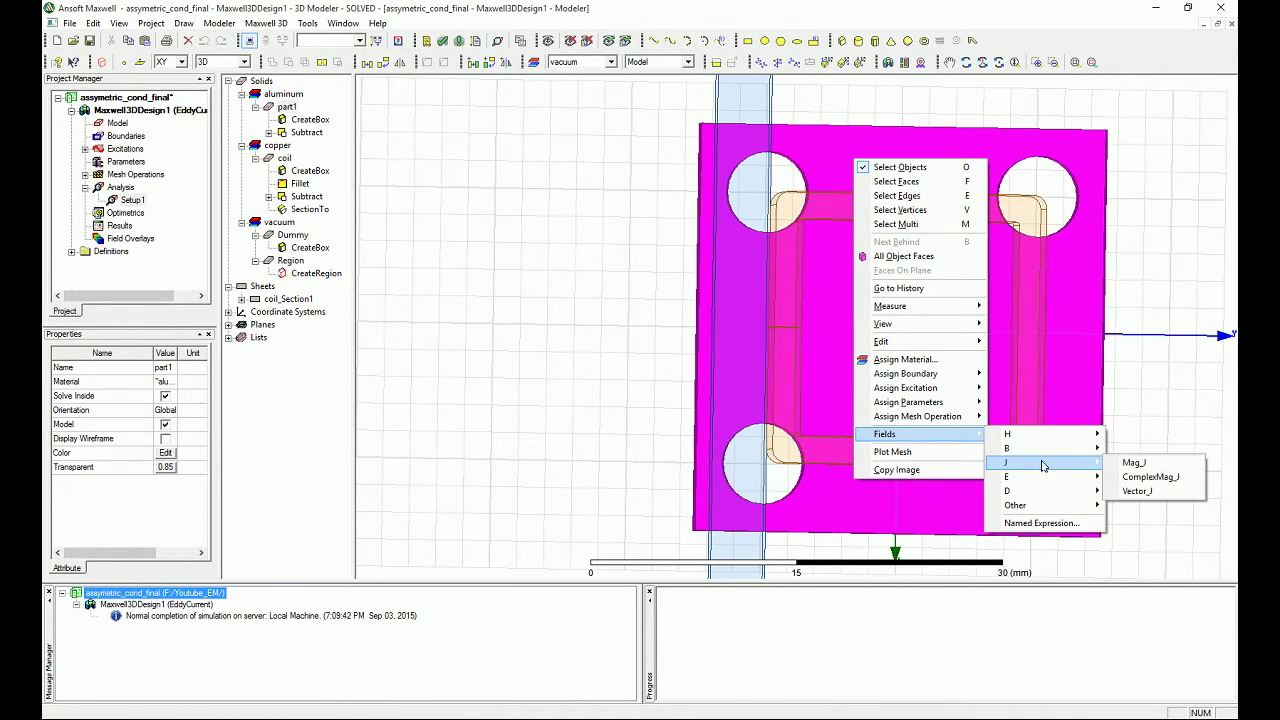
pyautogui.click(1140, 464)
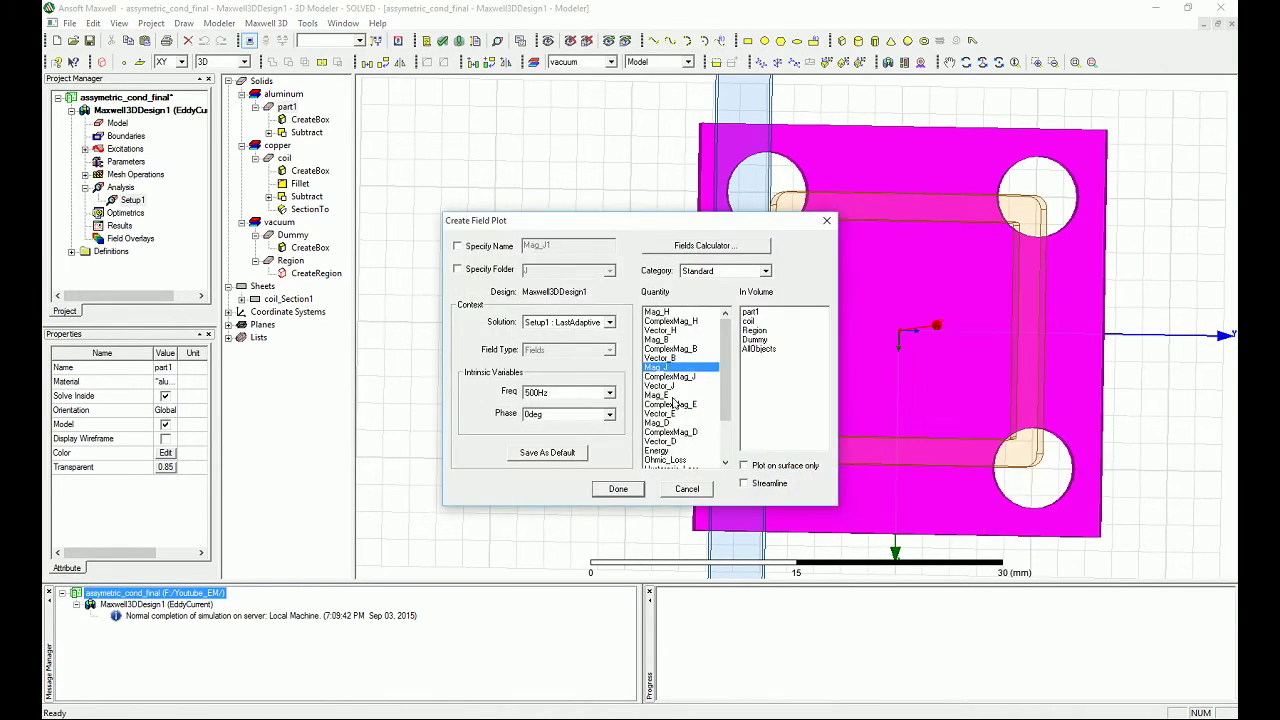
pyautogui.click(758, 349)
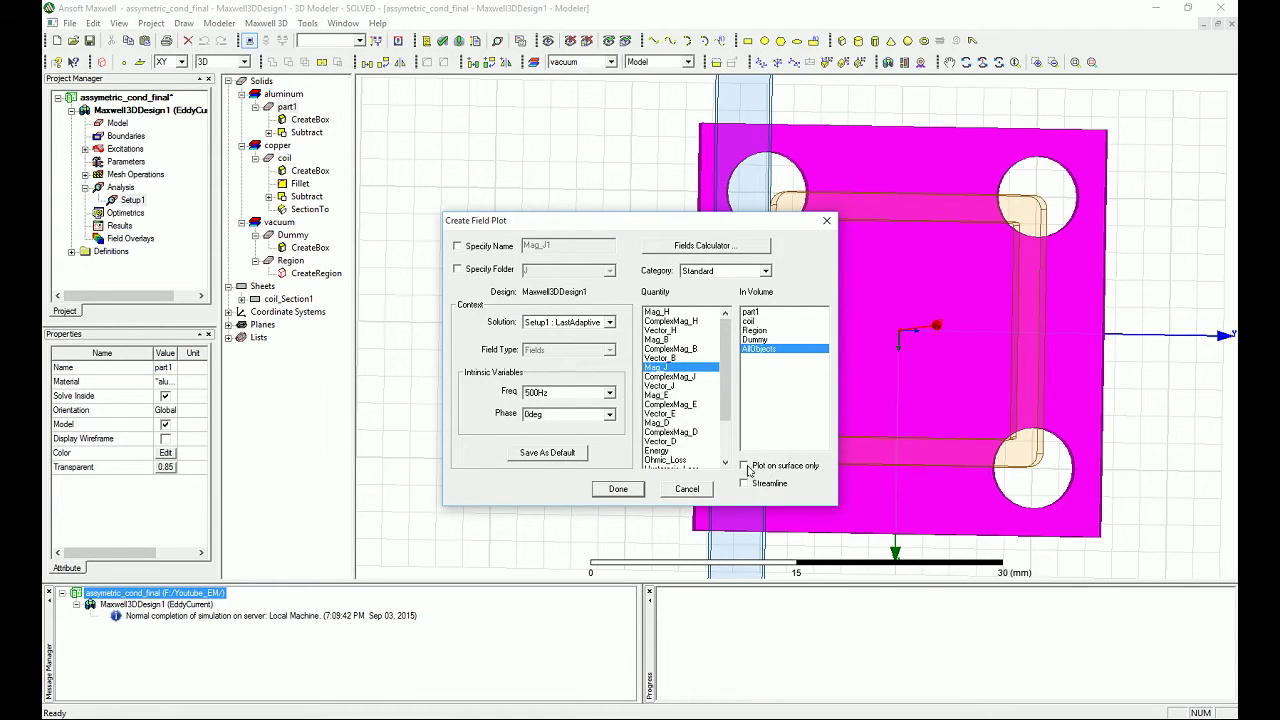
pyautogui.click(618, 489)
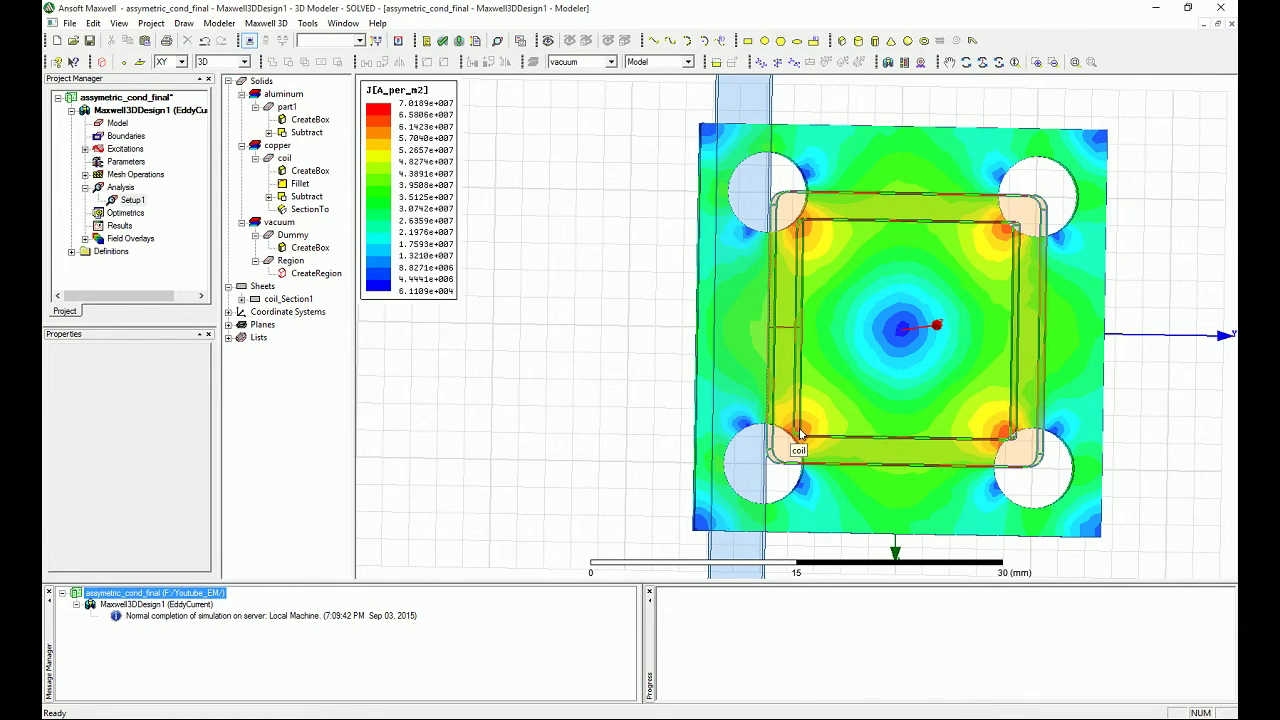
# Draw a non-model line through the dummy bar between its end-face centers, from (-20, -12, 3) to (20, -12, 3) mm
pyautogui.keyDown('alt'); pyautogui.moveTo(1010, 460); pyautogui.dragTo(836, 349); pyautogui.keyUp('alt')
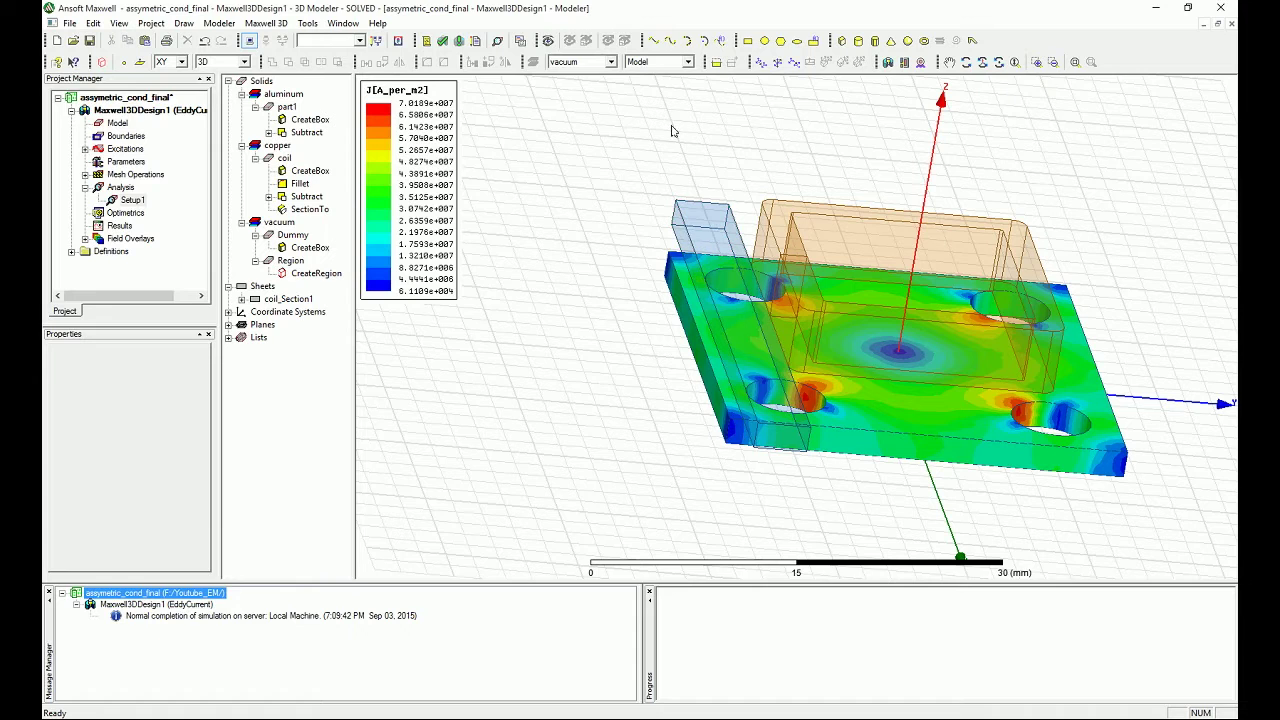
pyautogui.click(653, 41)
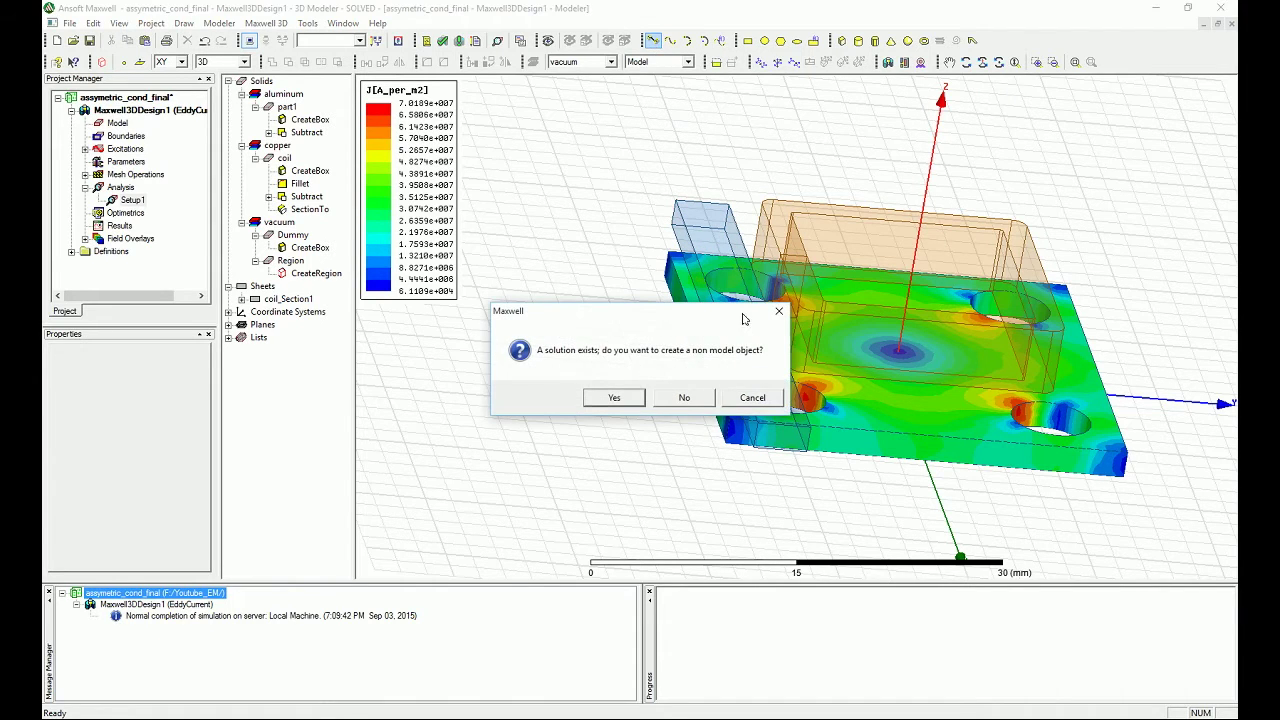
pyautogui.click(616, 398)
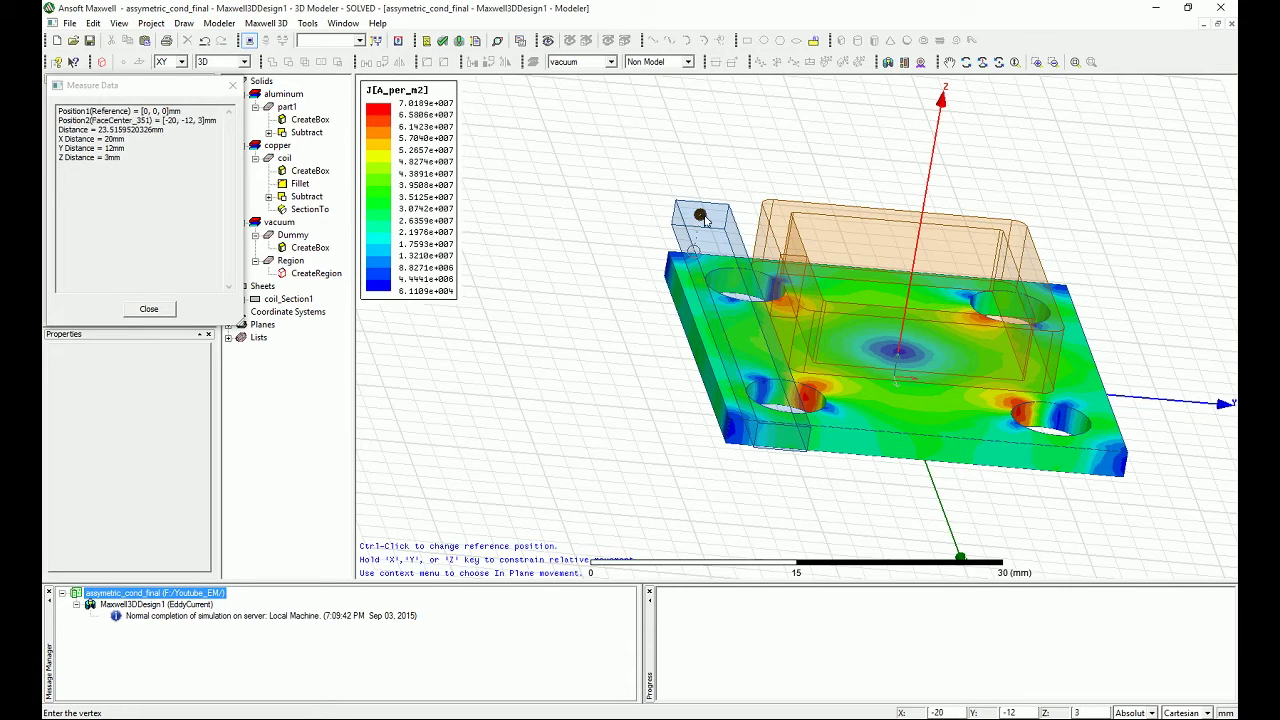
pyautogui.keyDown('ctrl'); pyautogui.click(702, 217); pyautogui.keyUp('ctrl')
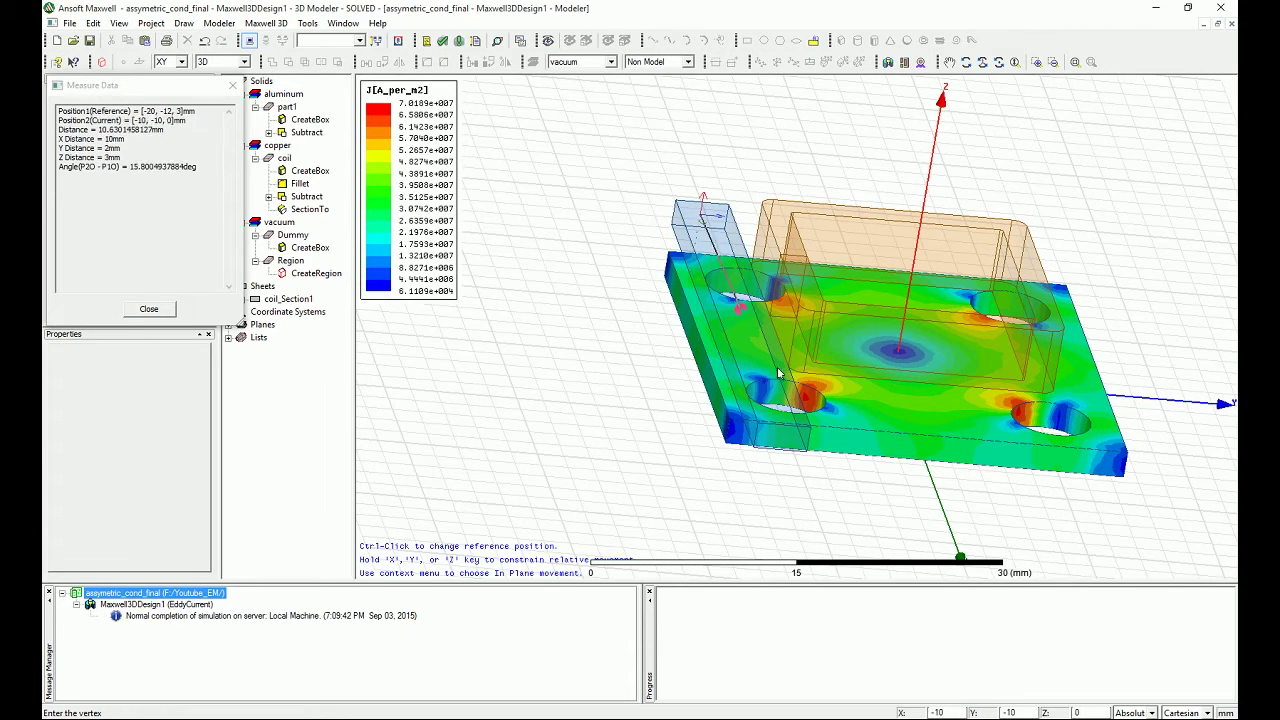
pyautogui.keyDown('ctrl'); pyautogui.click(781, 443); pyautogui.keyUp('ctrl')
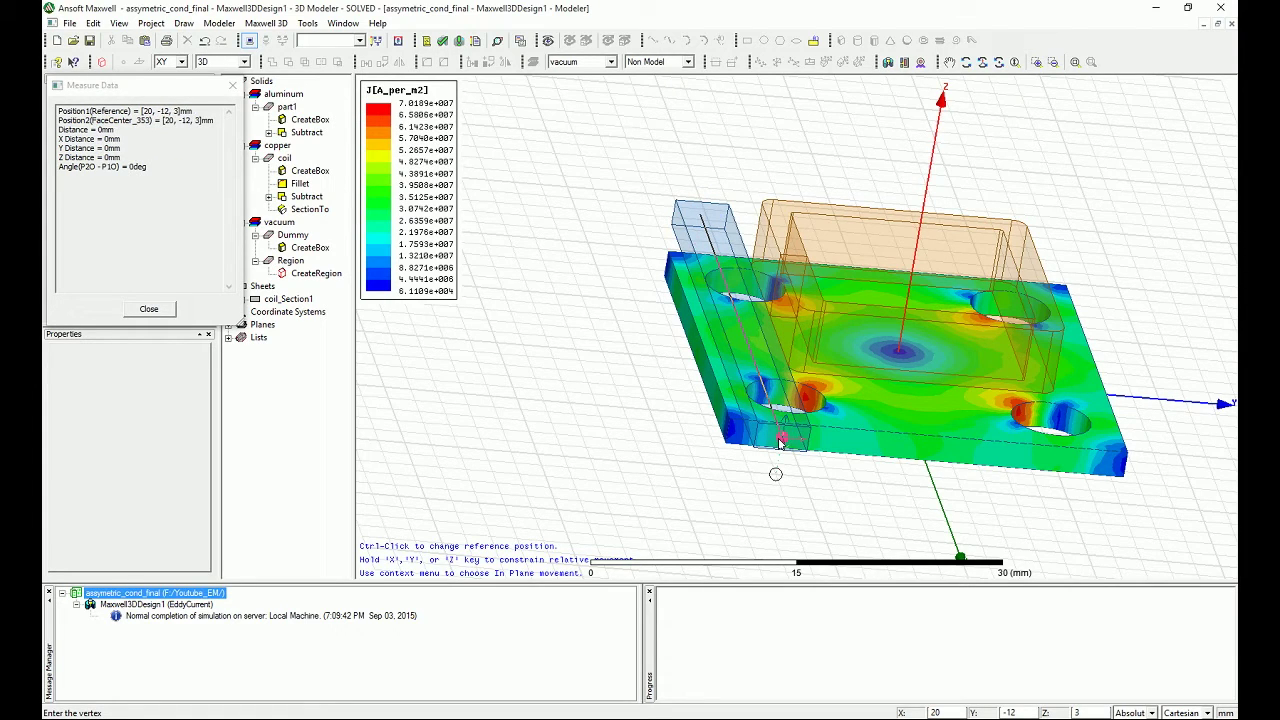
pyautogui.rightClick(781, 443)
pyautogui.click(805, 467)
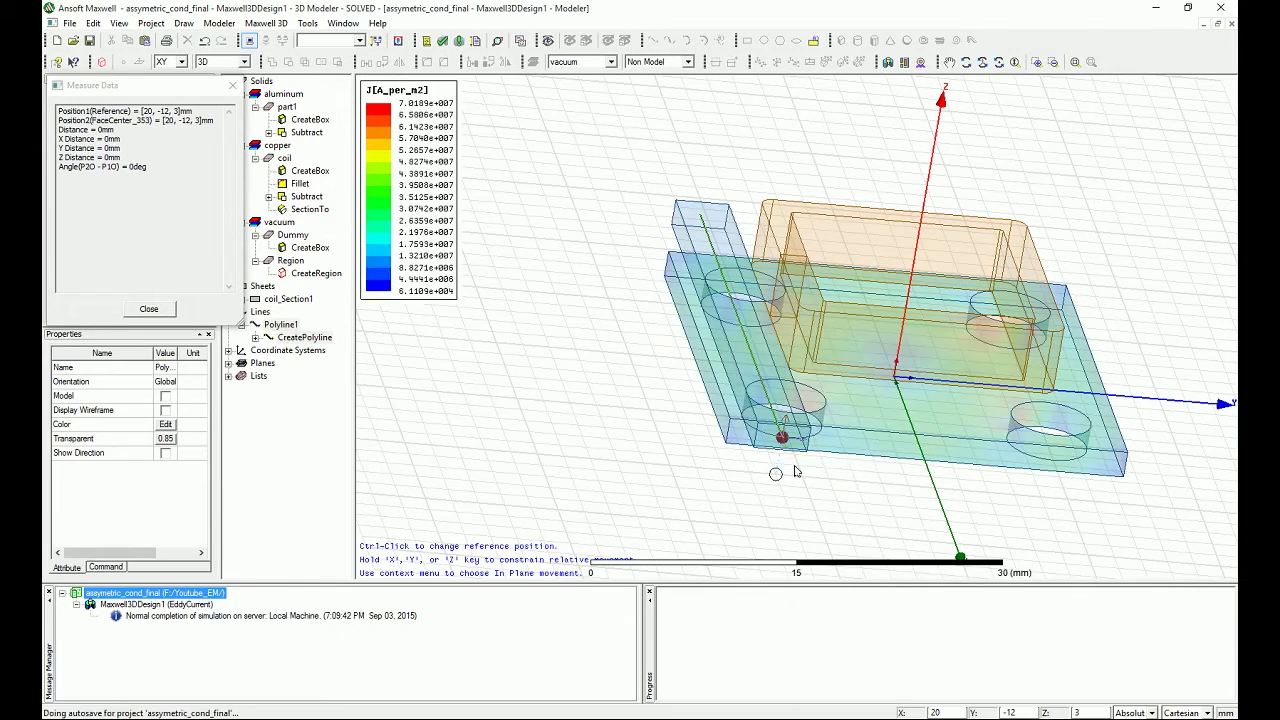
# Rename the new polyline as line_B
pyautogui.click(440, 250)
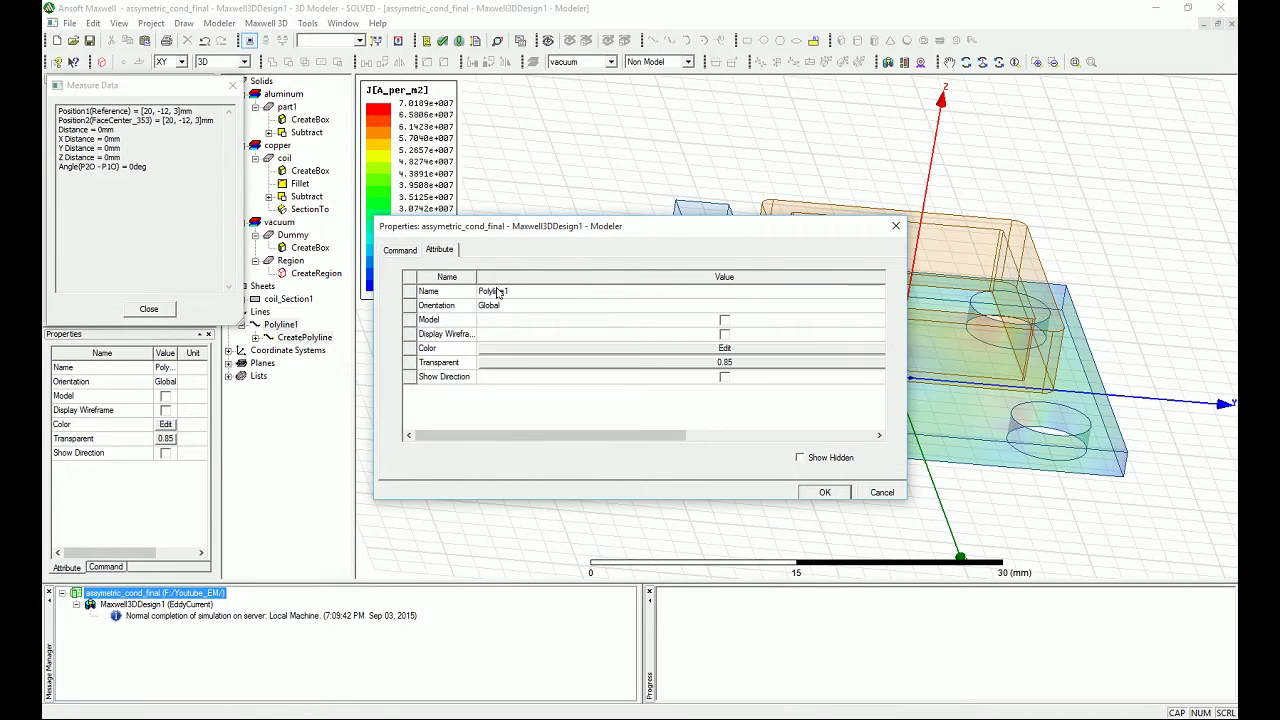
pyautogui.click(498, 292)
pyautogui.write('l')
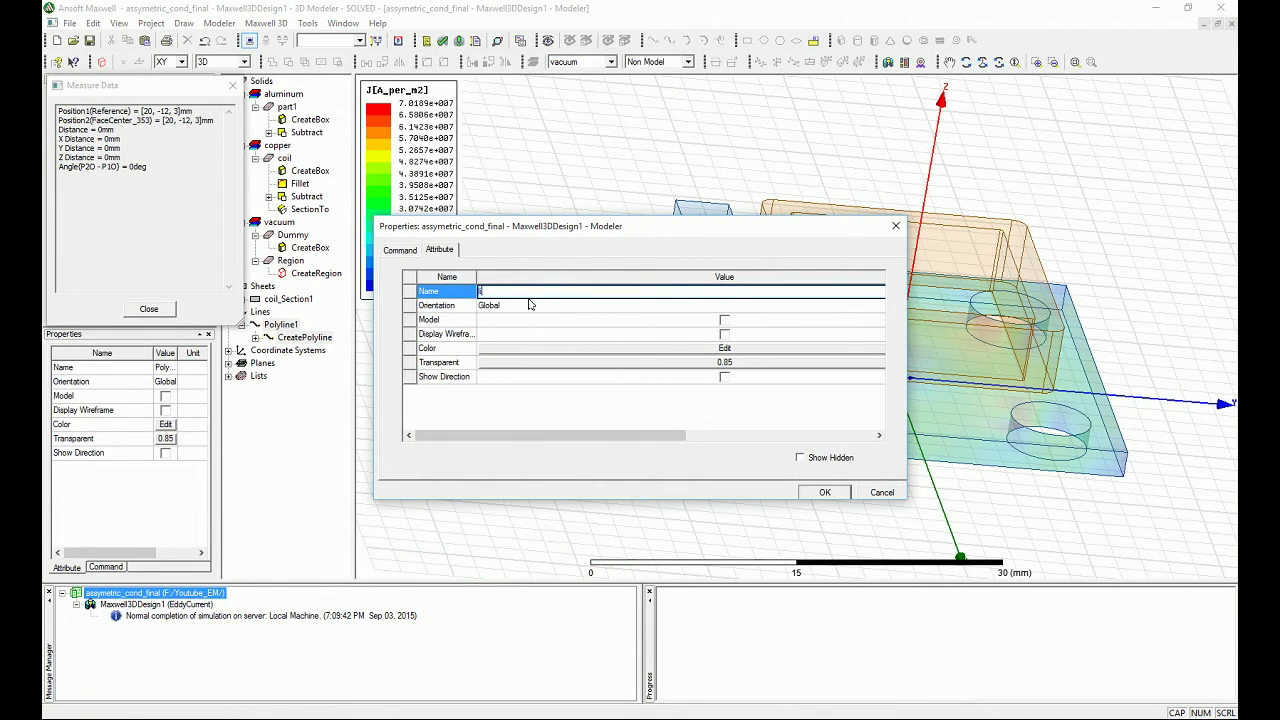
pyautogui.write('ine_B')
pyautogui.click(824, 492)
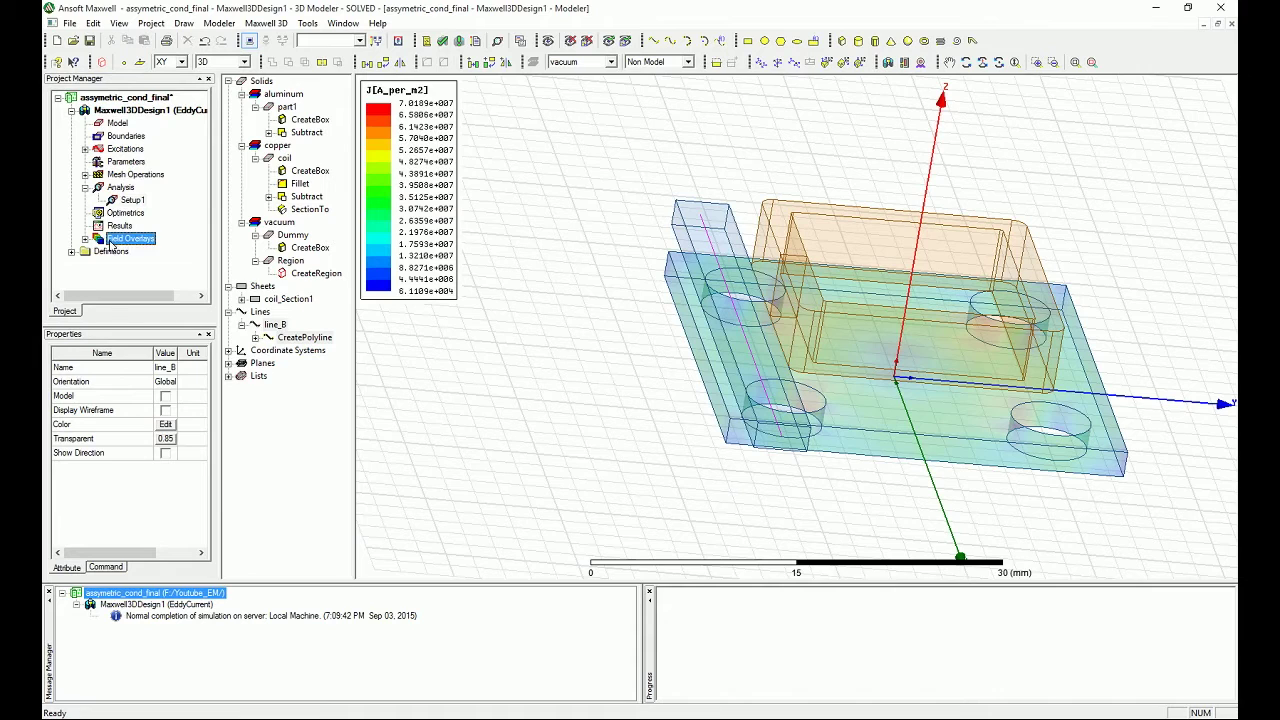
# Build a Fields Calculator expression for the smoothed real part of the Z component of B
pyautogui.rightClick(115, 239)
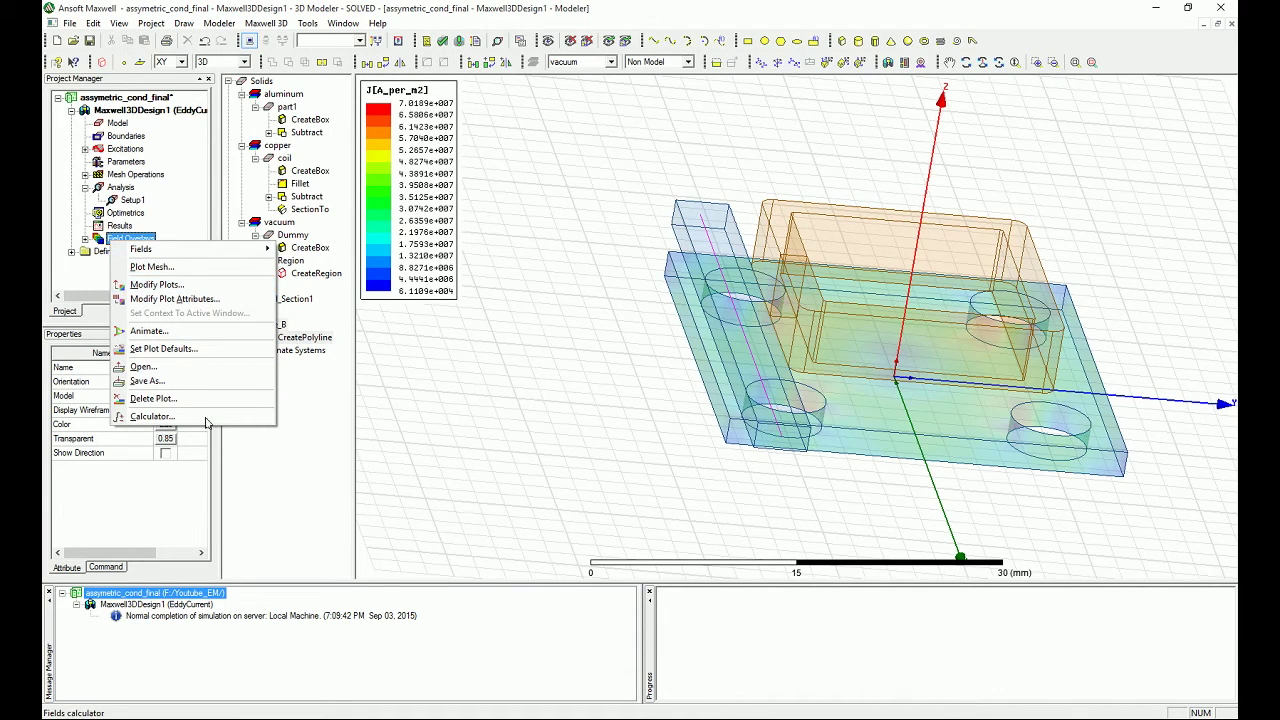
pyautogui.click(152, 416)
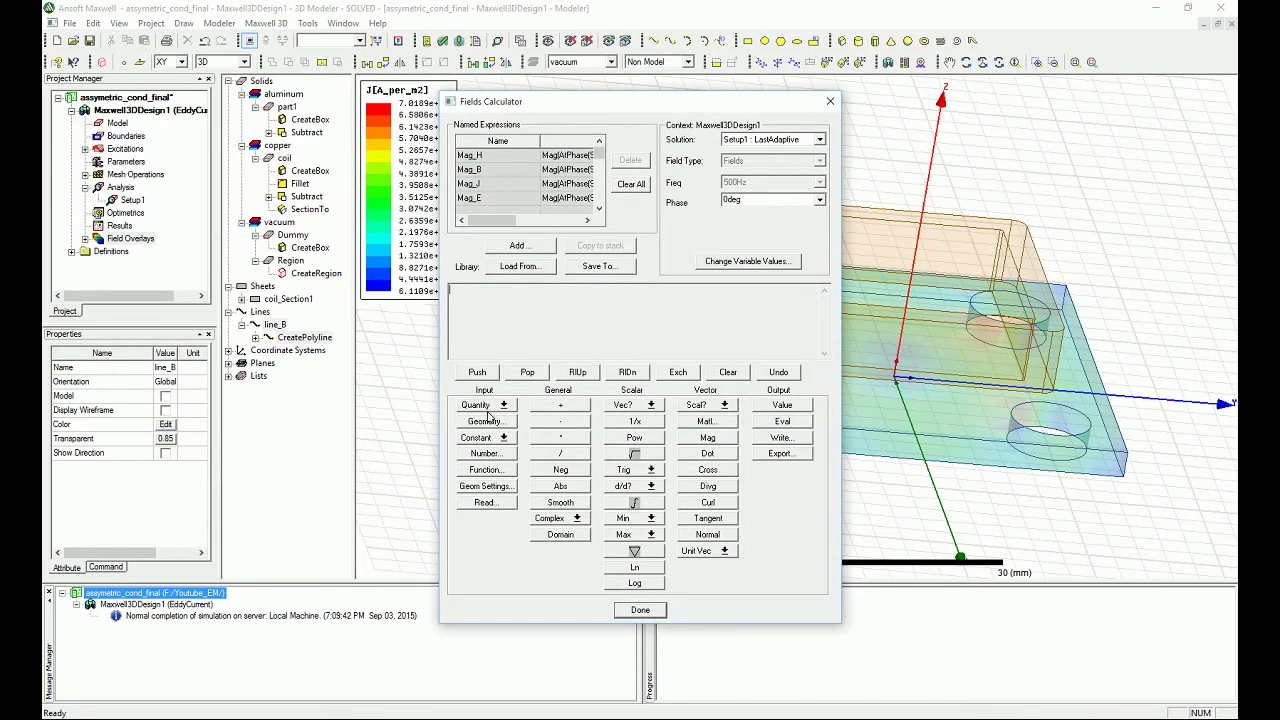
pyautogui.click(490, 405)
pyautogui.click(520, 432)
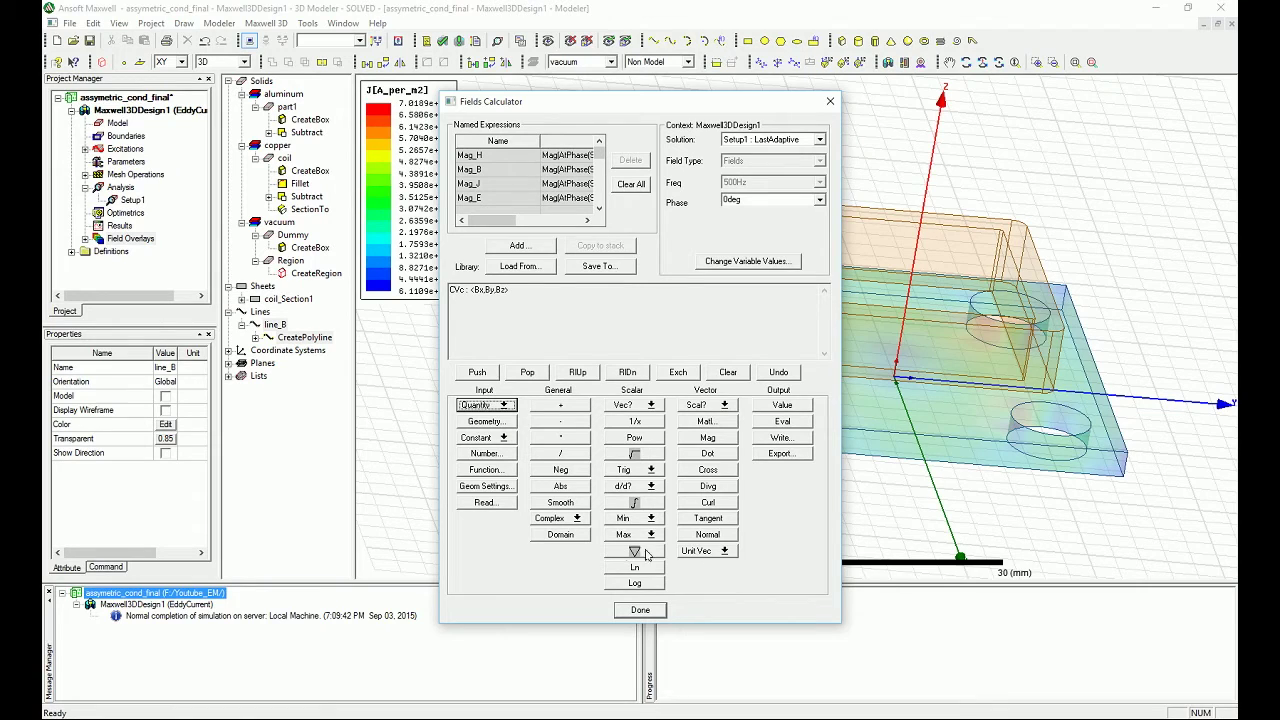
pyautogui.click(706, 406)
pyautogui.click(705, 437)
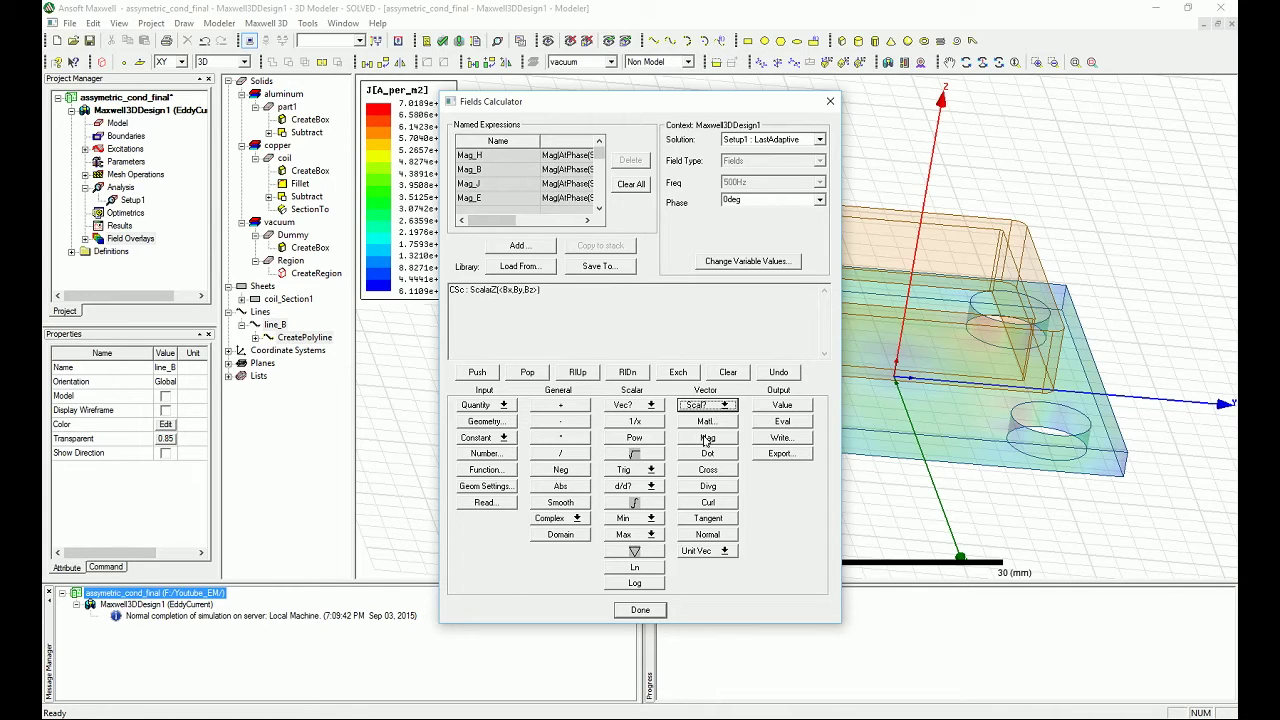
pyautogui.click(563, 518)
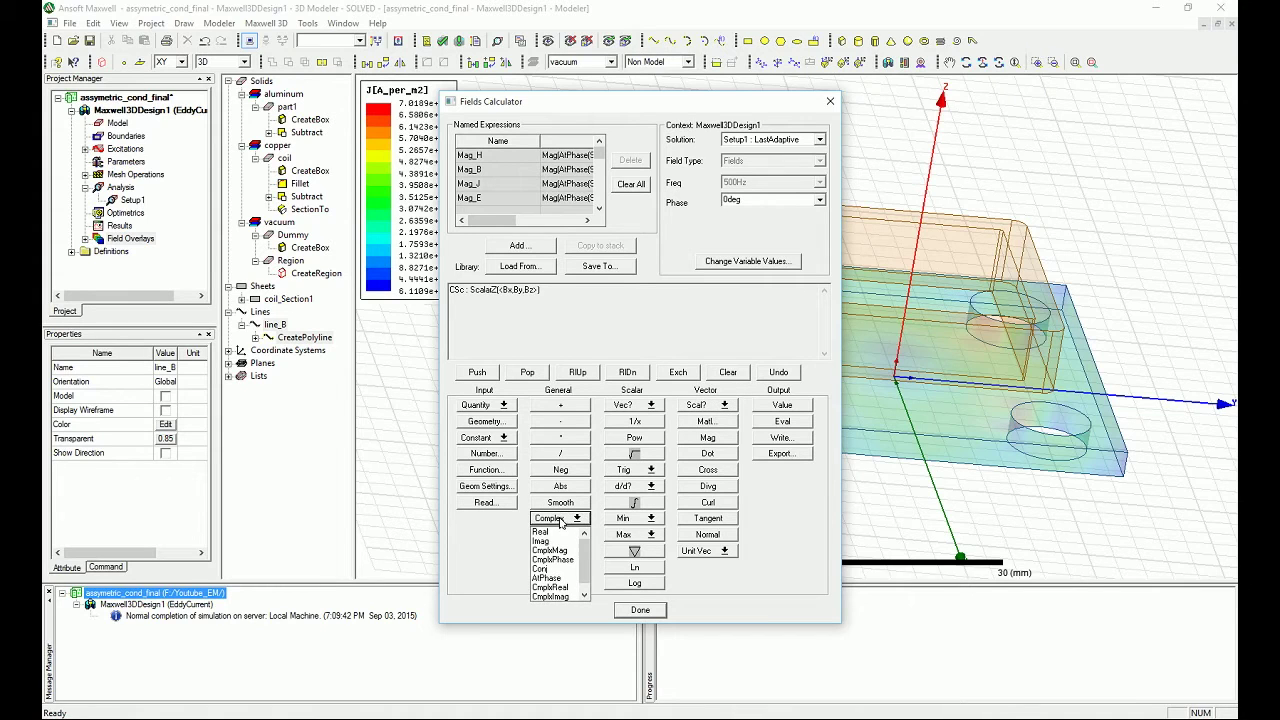
pyautogui.click(560, 534)
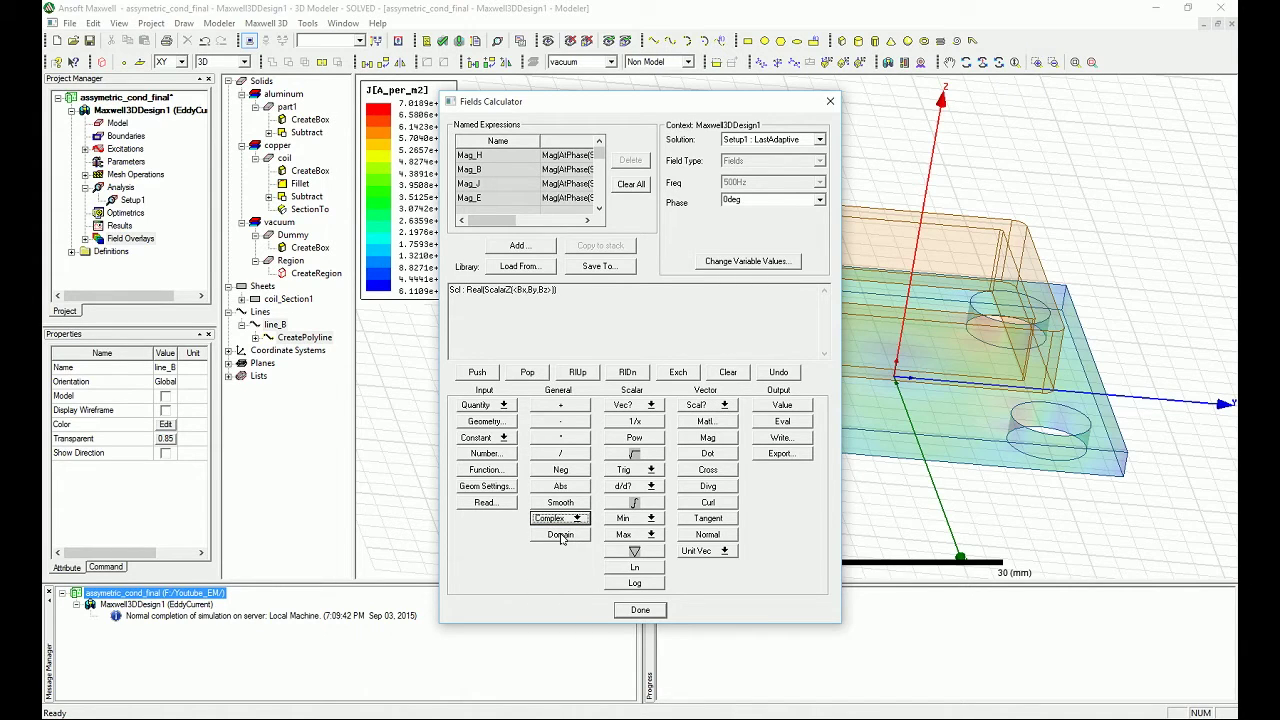
pyautogui.click(561, 503)
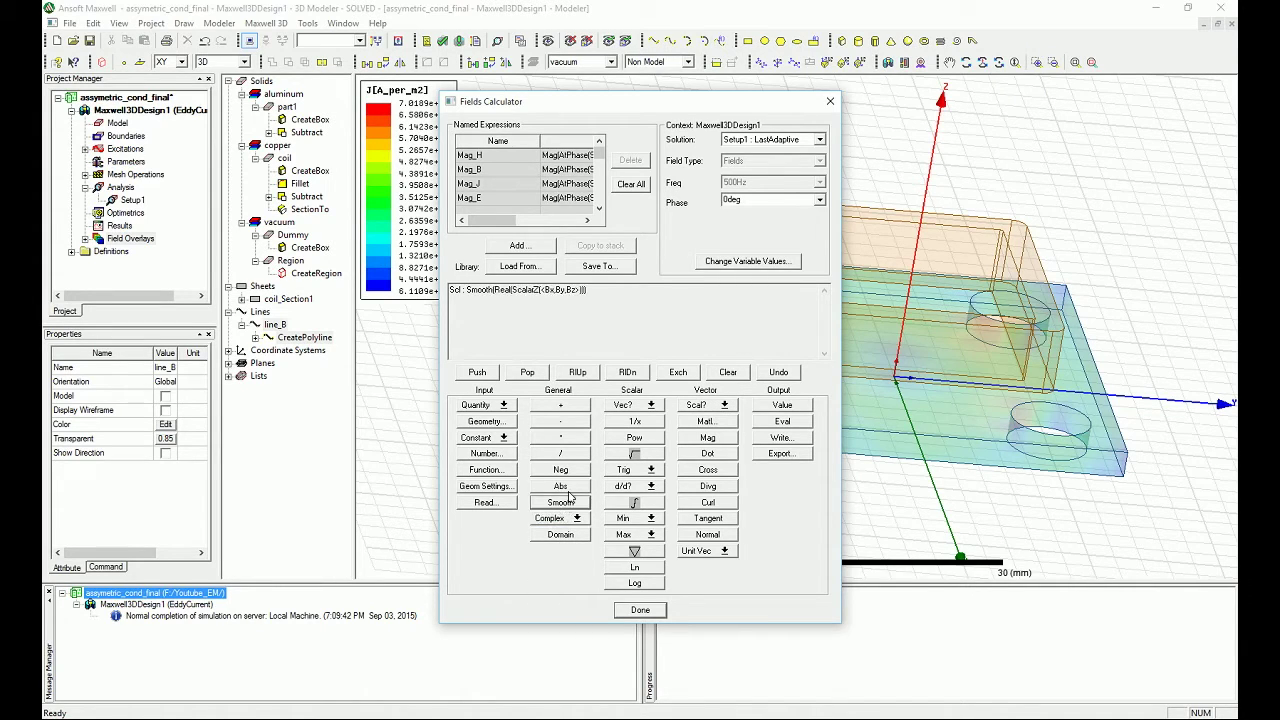
# Save the calculator expression as a named expression called Bz_real
pyautogui.click(517, 245)
pyautogui.write('B')
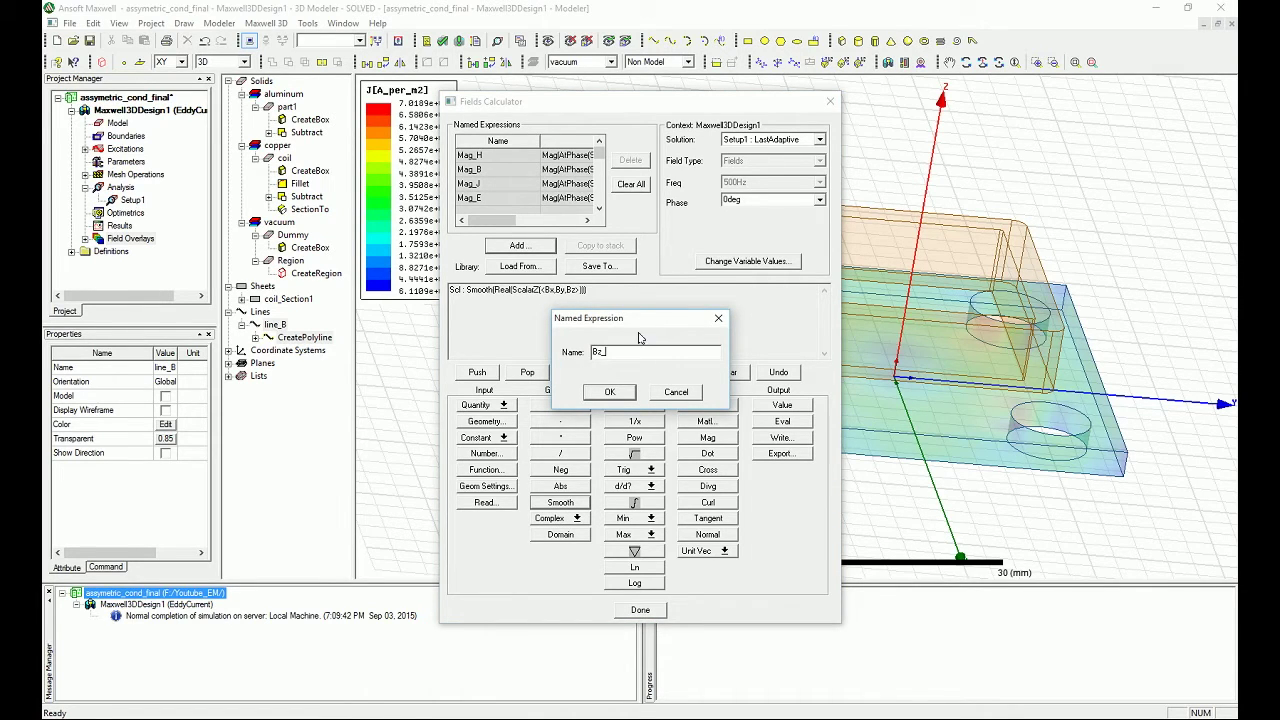
pyautogui.write('z_real')
pyautogui.click(629, 393)
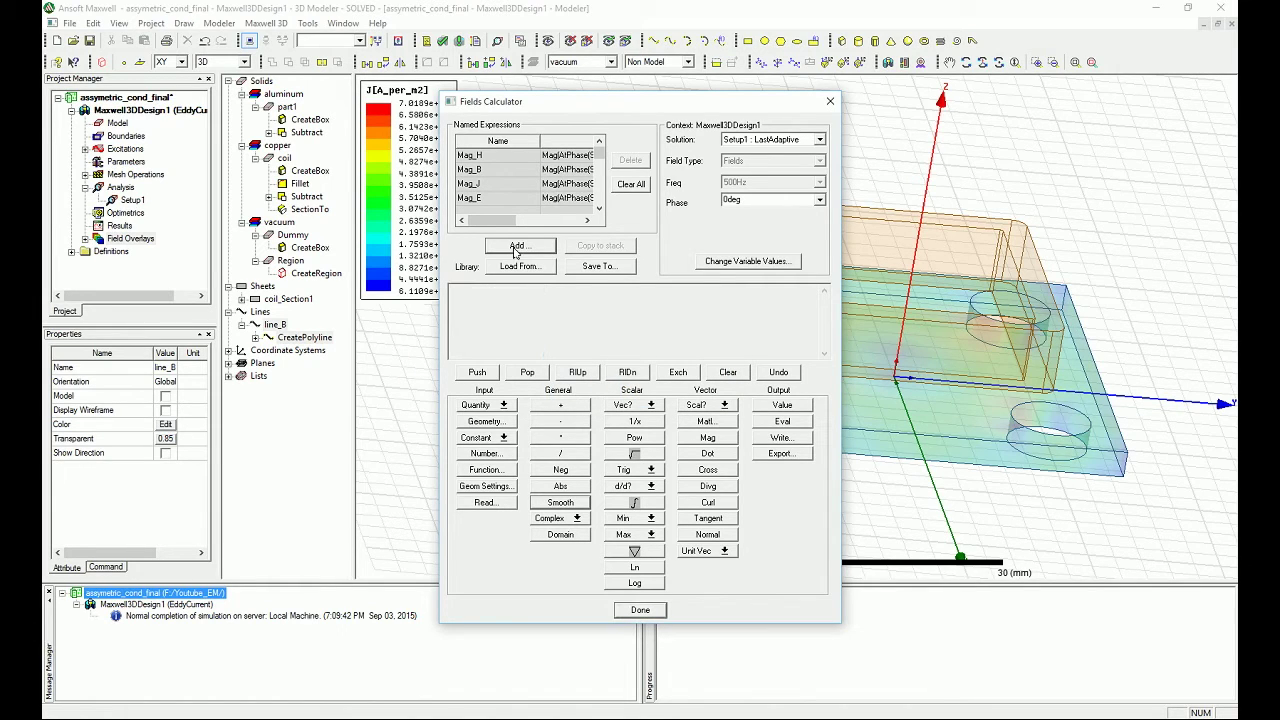
# Build a Fields Calculator expression for the smoothed imaginary part of the Z component of B
pyautogui.click(505, 405)
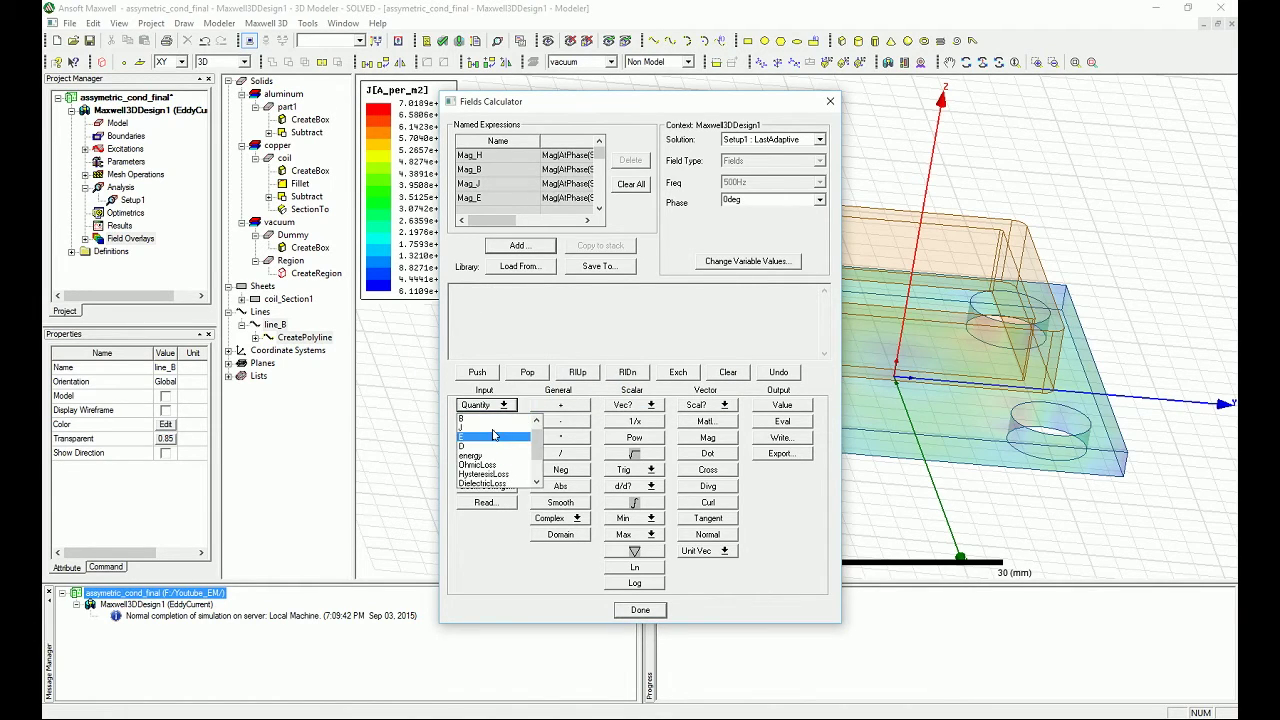
pyautogui.click(492, 424)
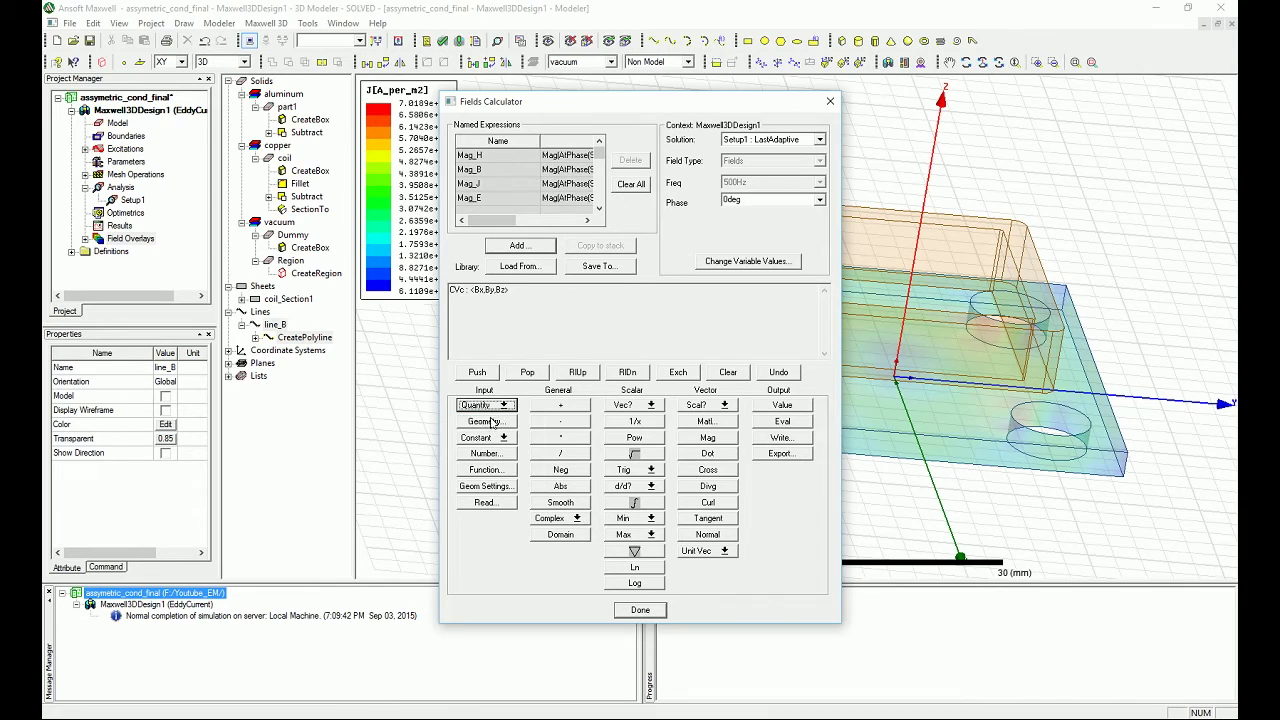
pyautogui.click(695, 406)
pyautogui.click(697, 443)
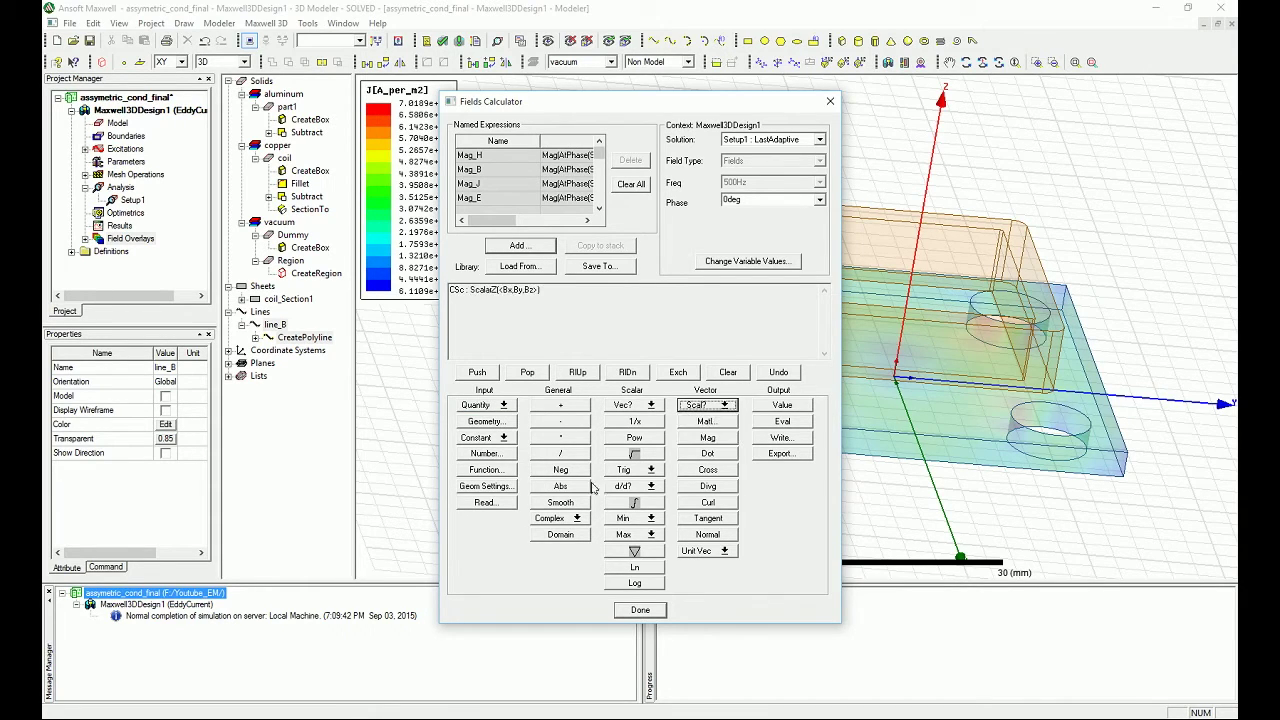
pyautogui.click(550, 520)
pyautogui.click(557, 546)
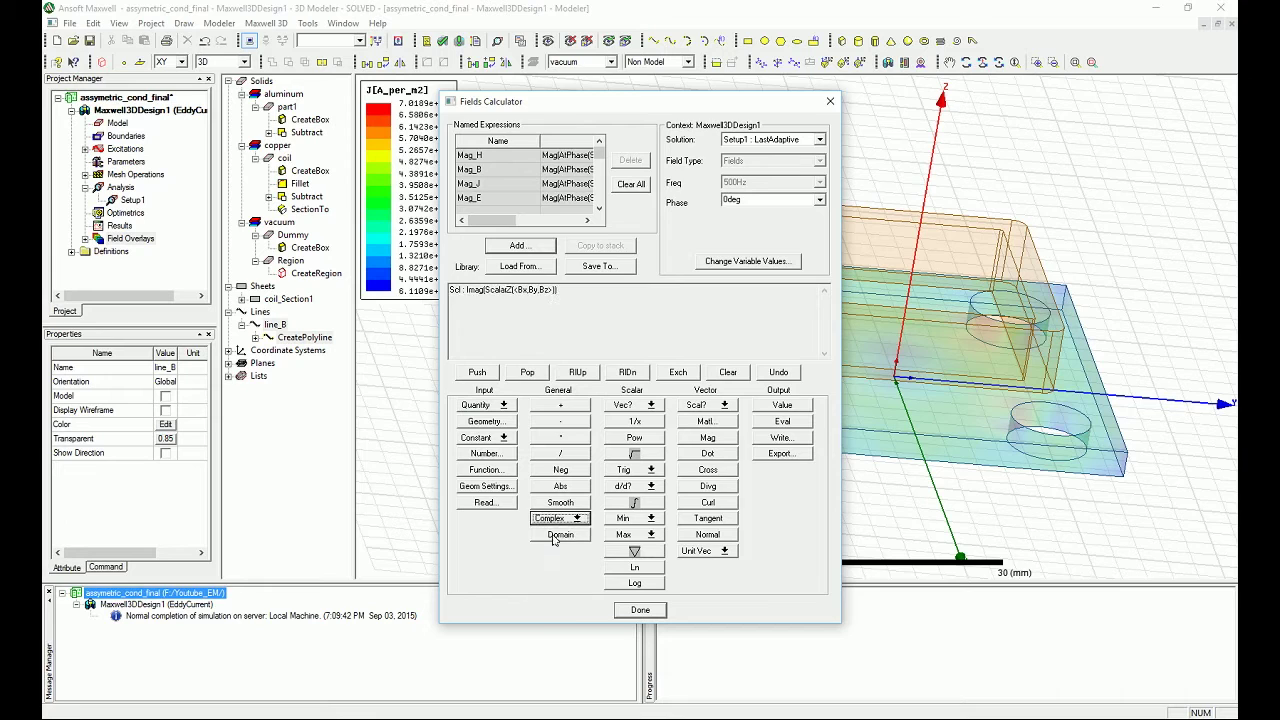
pyautogui.click(558, 506)
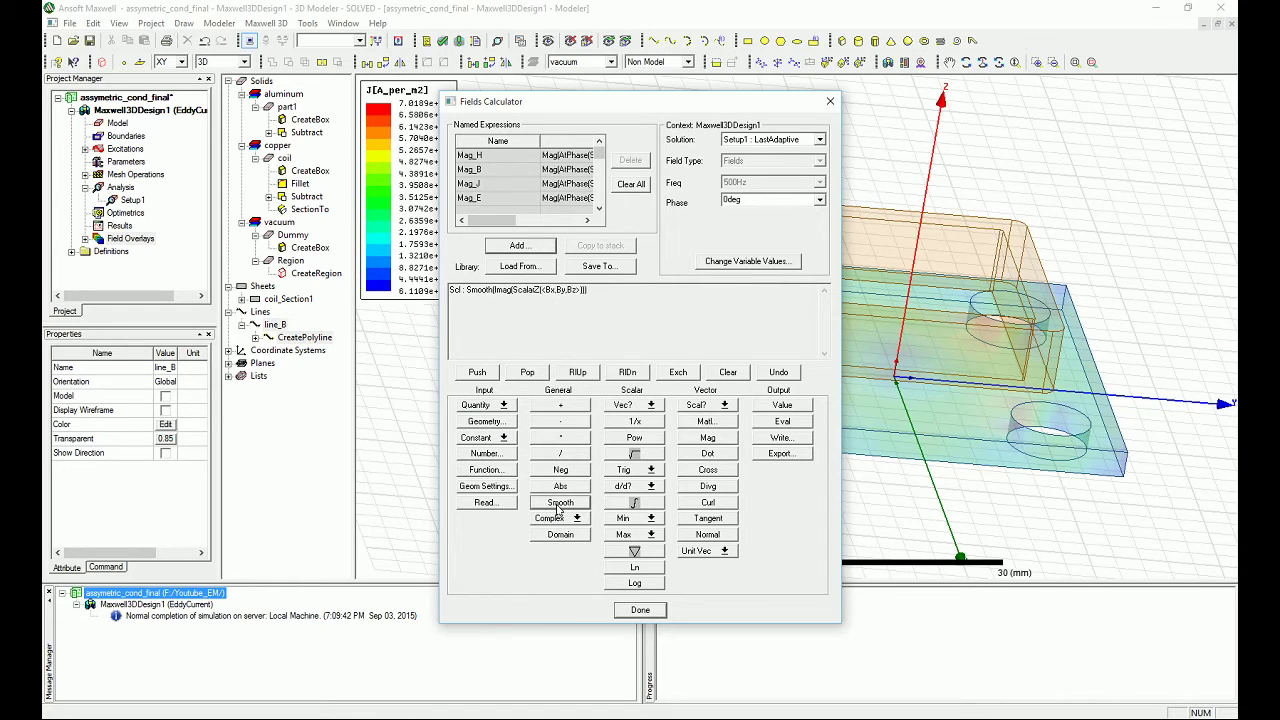
# Save the calculator expression as a named expression called Bz_imag and close the Fields Calculator
pyautogui.click(518, 246)
pyautogui.write('Bz')
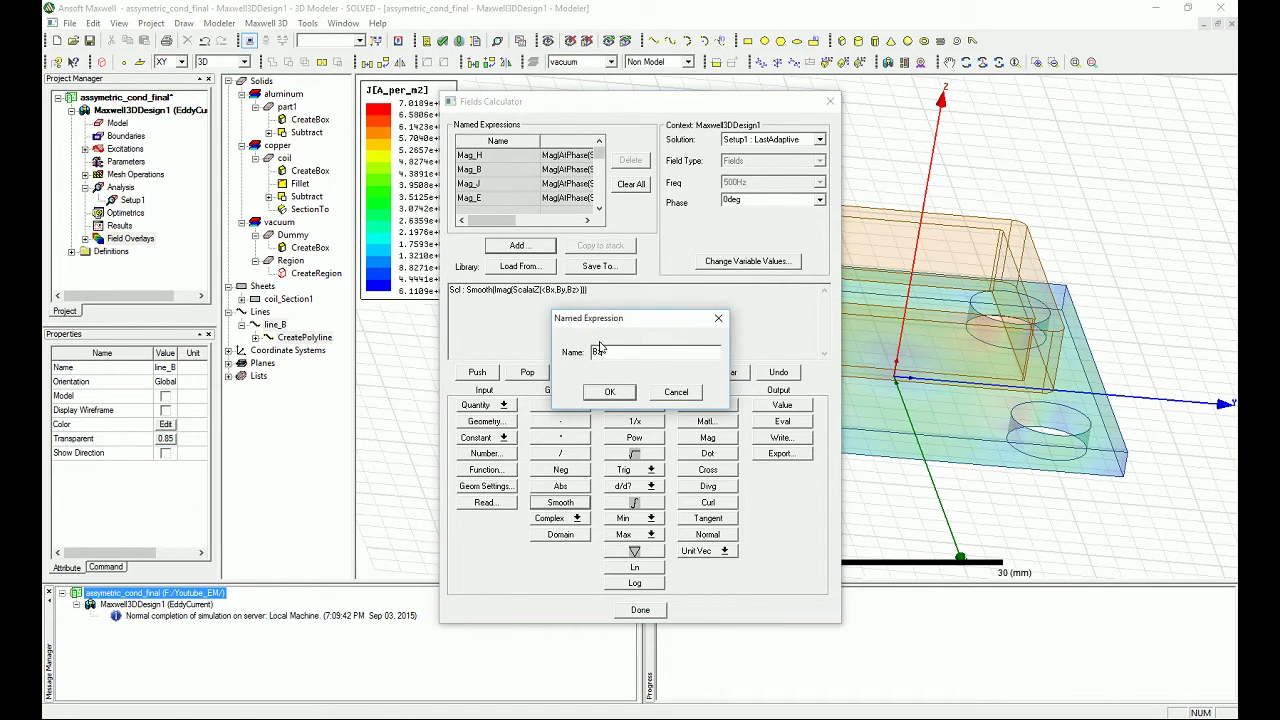
pyautogui.write('_imag')
pyautogui.click(609, 391)
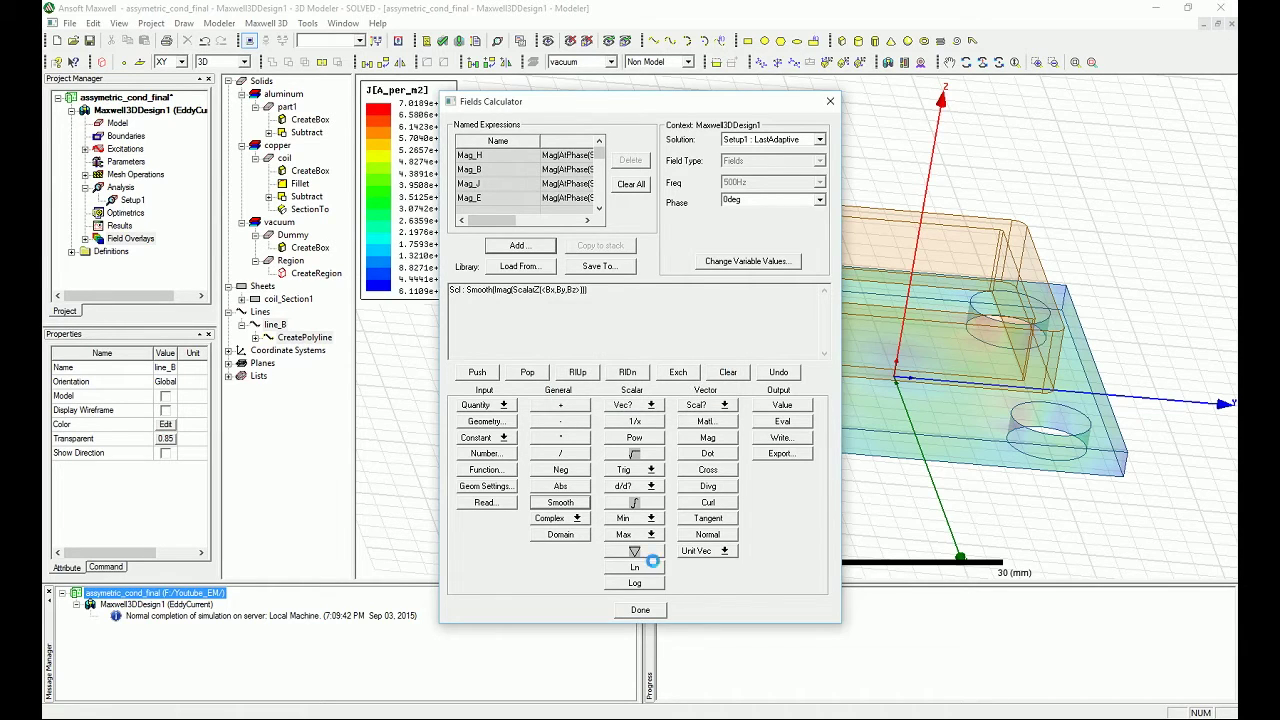
pyautogui.click(642, 609)
pyautogui.click(420, 374)
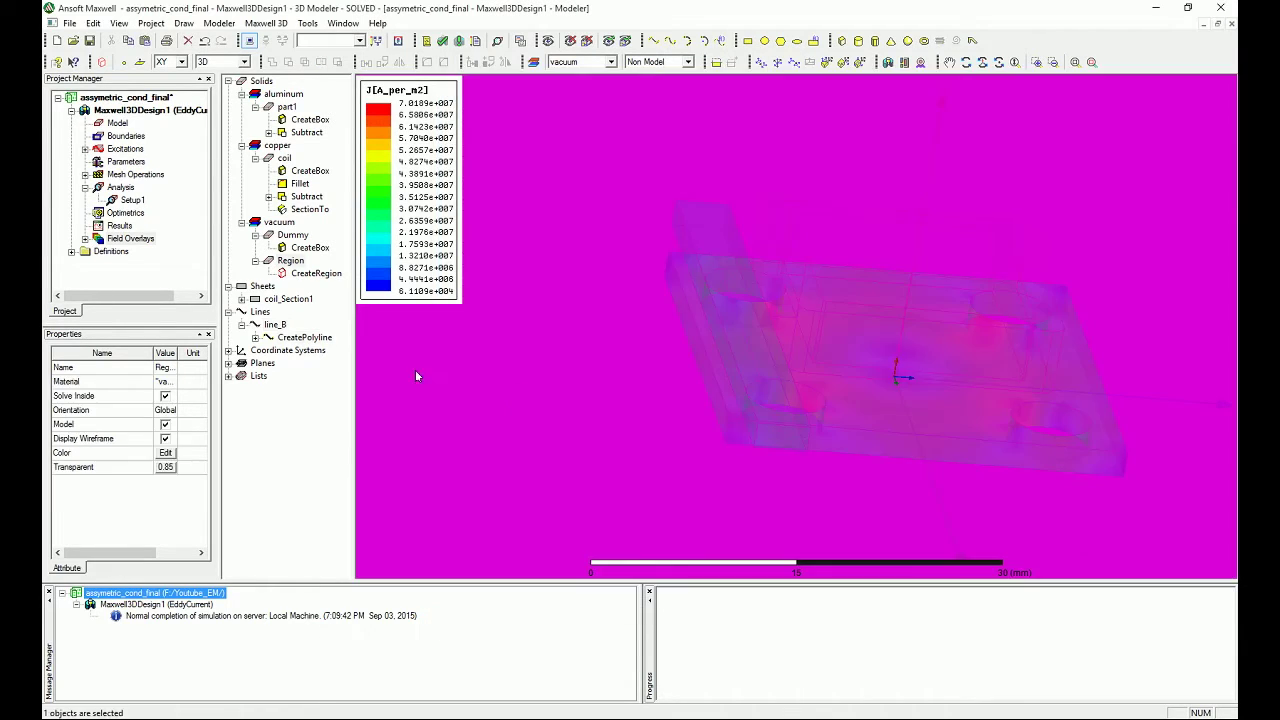
pyautogui.hotkey('ctrl', 'd')
pyautogui.click(475, 315)
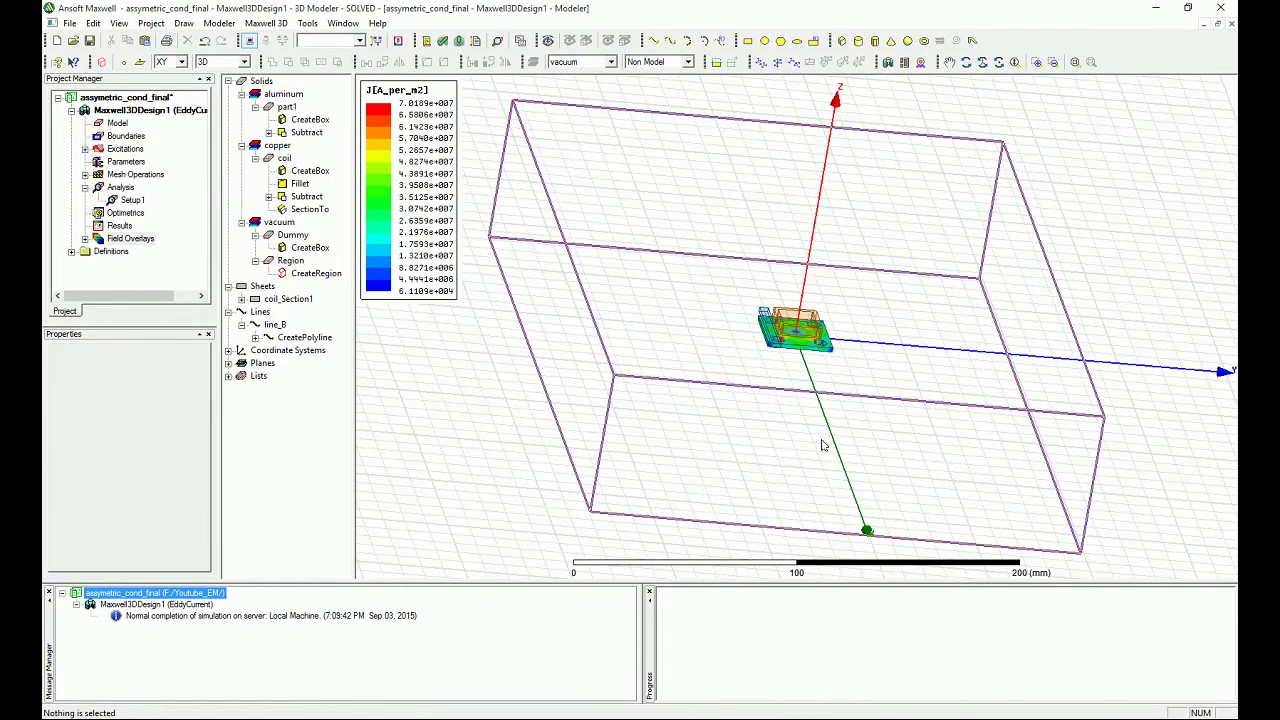
pyautogui.keyDown('alt'); pyautogui.moveTo(1144, 403); pyautogui.dragTo(1143, 363); pyautogui.keyUp('alt')
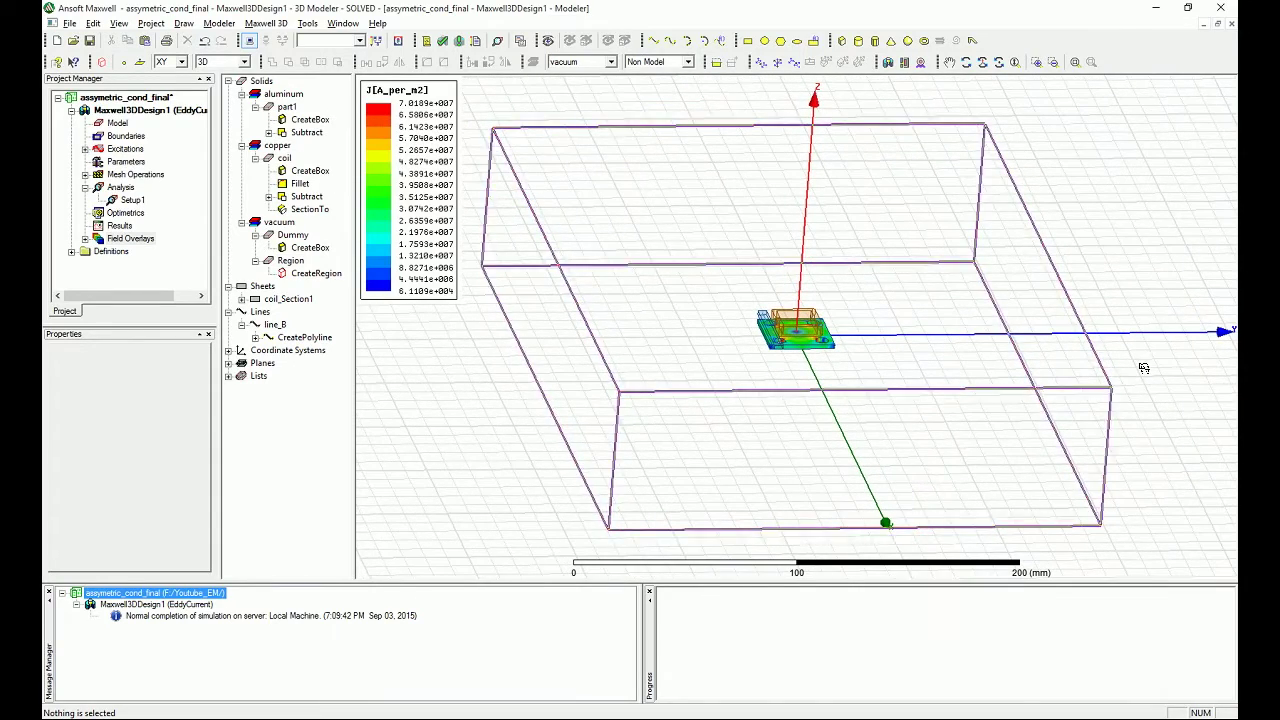
pyautogui.keyDown('alt'); pyautogui.moveTo(740, 330); pyautogui.dragTo(752, 382); pyautogui.keyUp('alt')
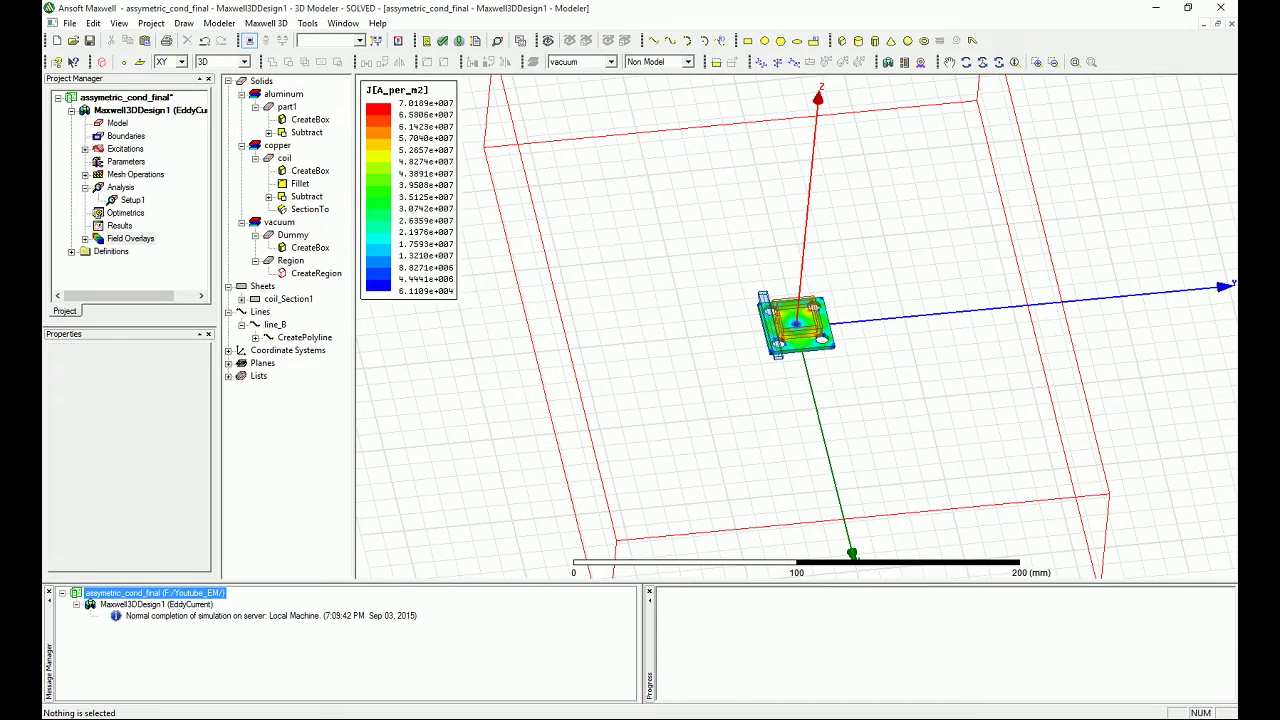
# Create a rectangular fields report plotting Bz_real against distance along line_B
pyautogui.click(122, 224)
pyautogui.rightClick(122, 224)
pyautogui.moveTo(207, 253)
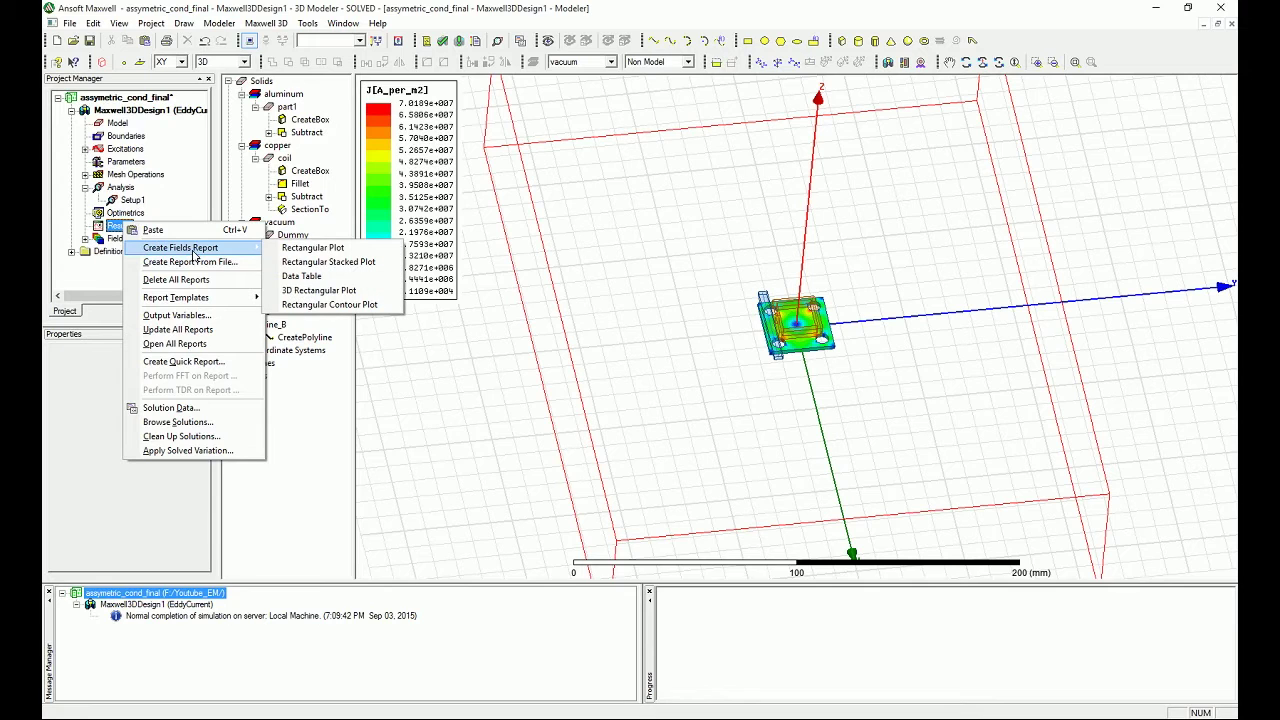
pyautogui.click(329, 255)
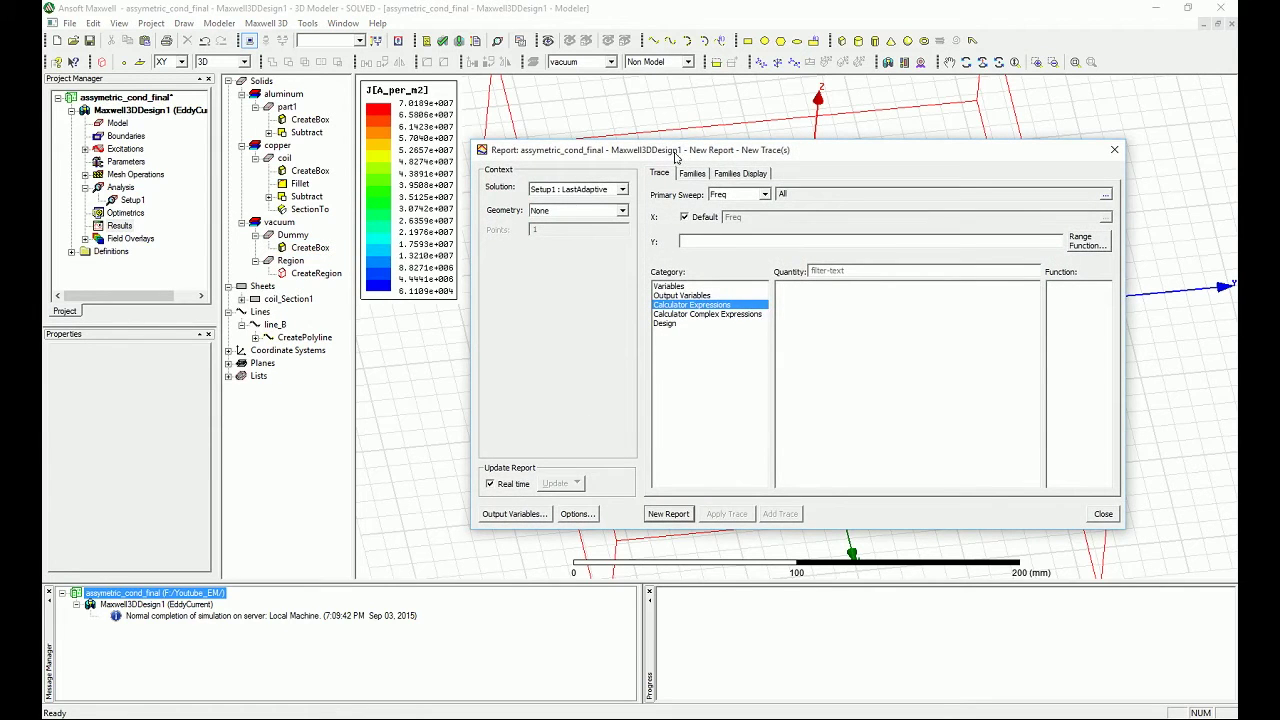
pyautogui.moveTo(677, 153); pyautogui.dragTo(607, 157)
pyautogui.click(469, 214)
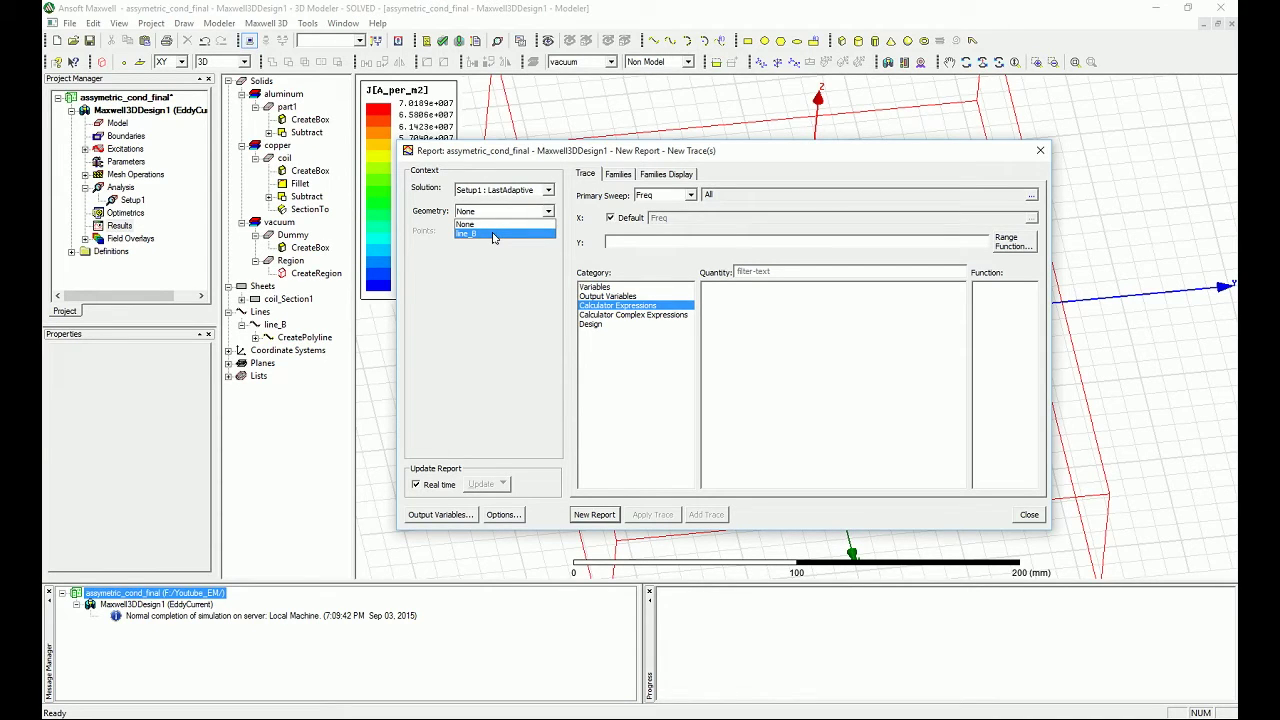
pyautogui.click(492, 234)
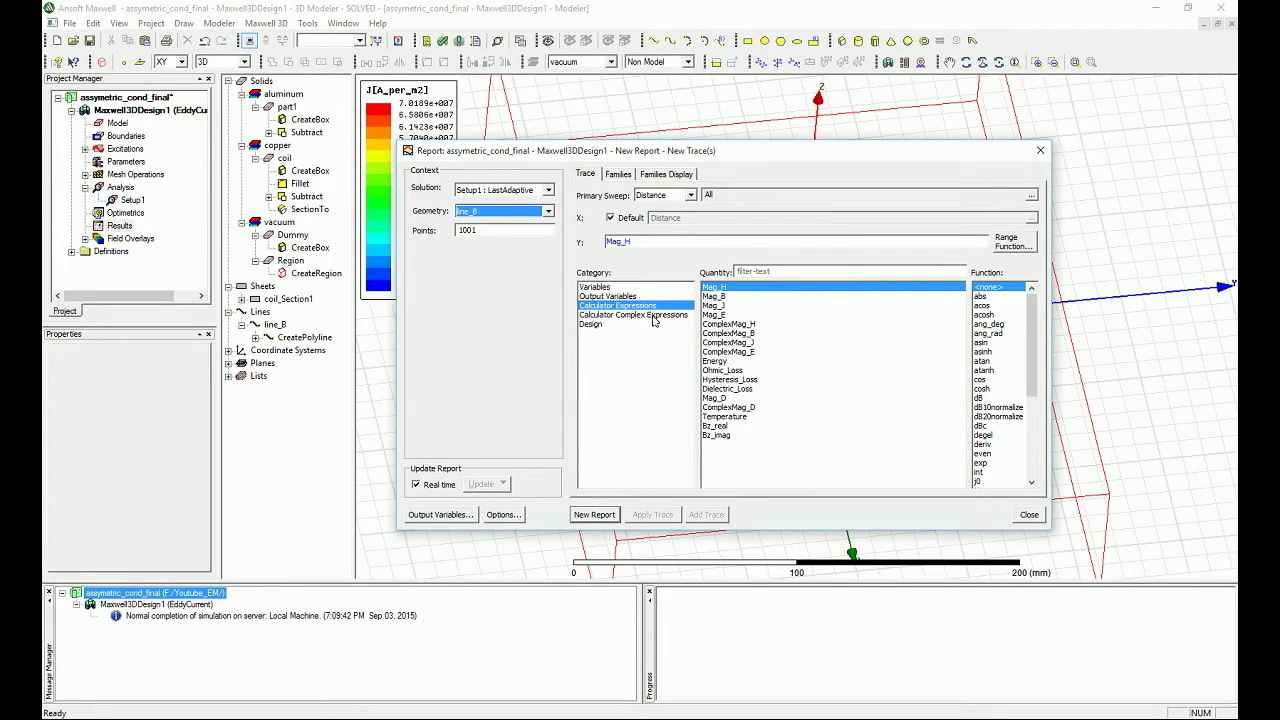
pyautogui.click(737, 427)
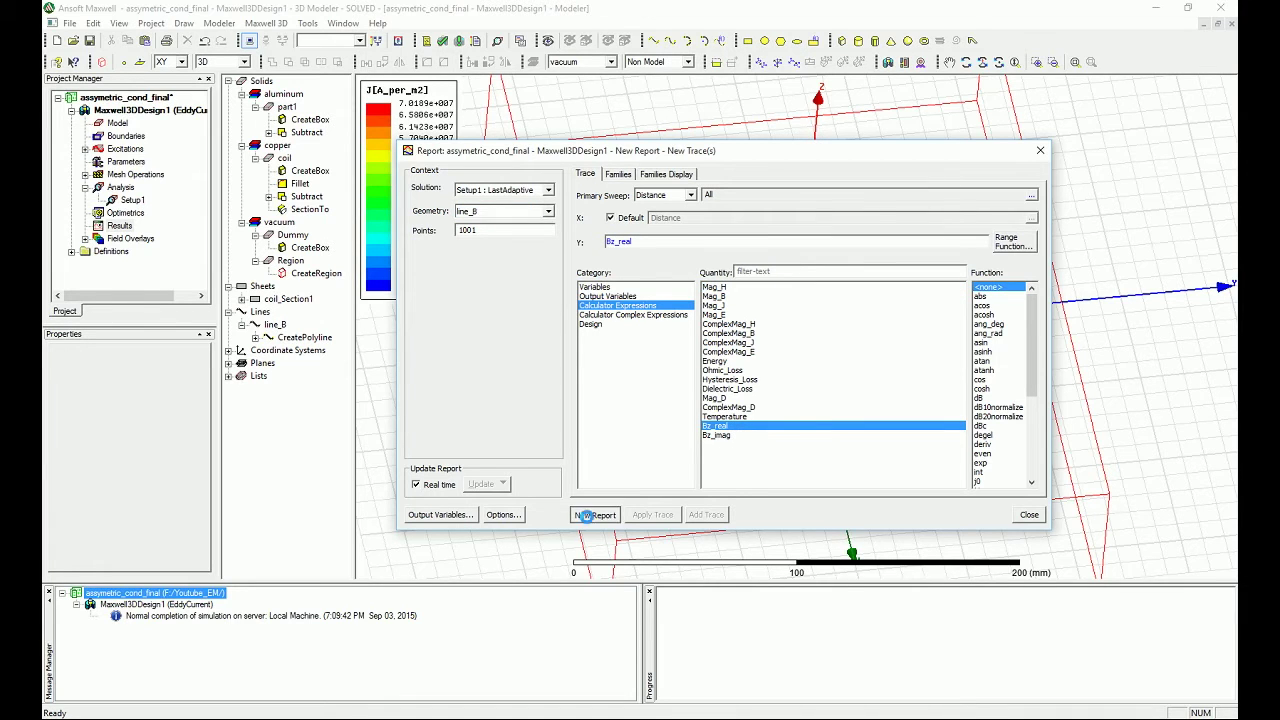
pyautogui.click(592, 514)
# Add Bz_imag as a second trace to the same plot and close the report dialog
pyautogui.click(729, 436)
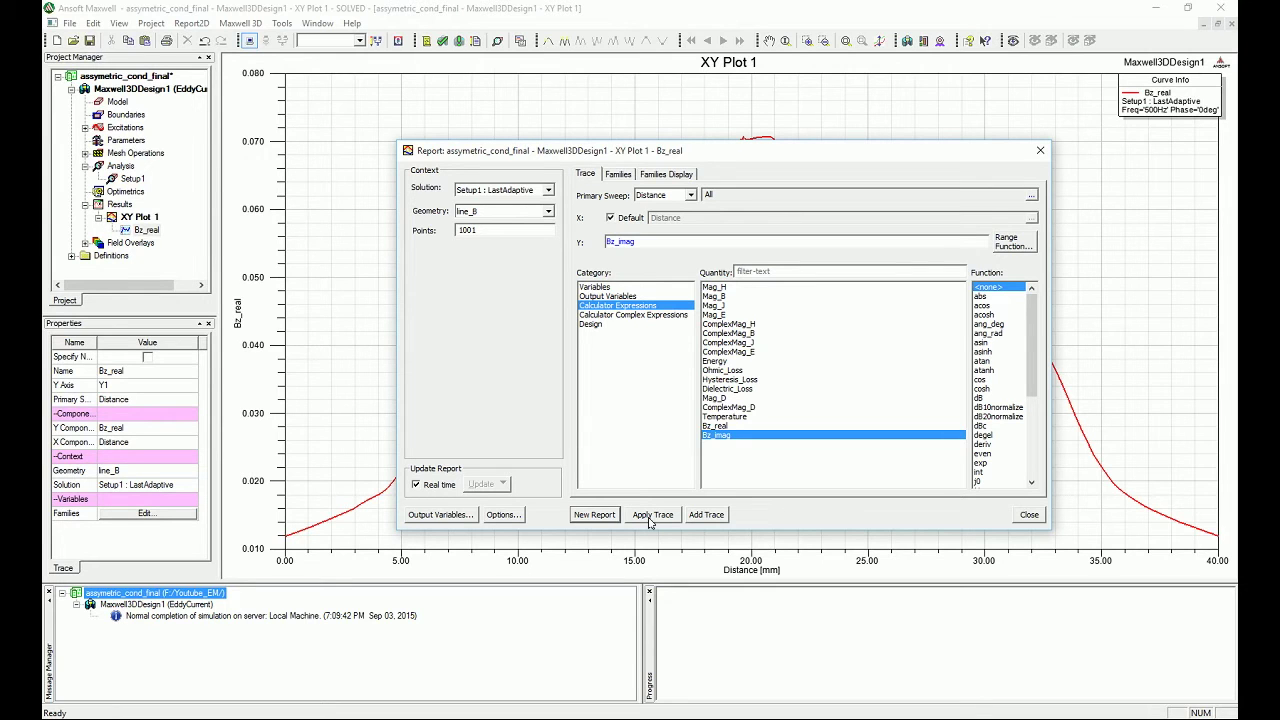
pyautogui.click(720, 520)
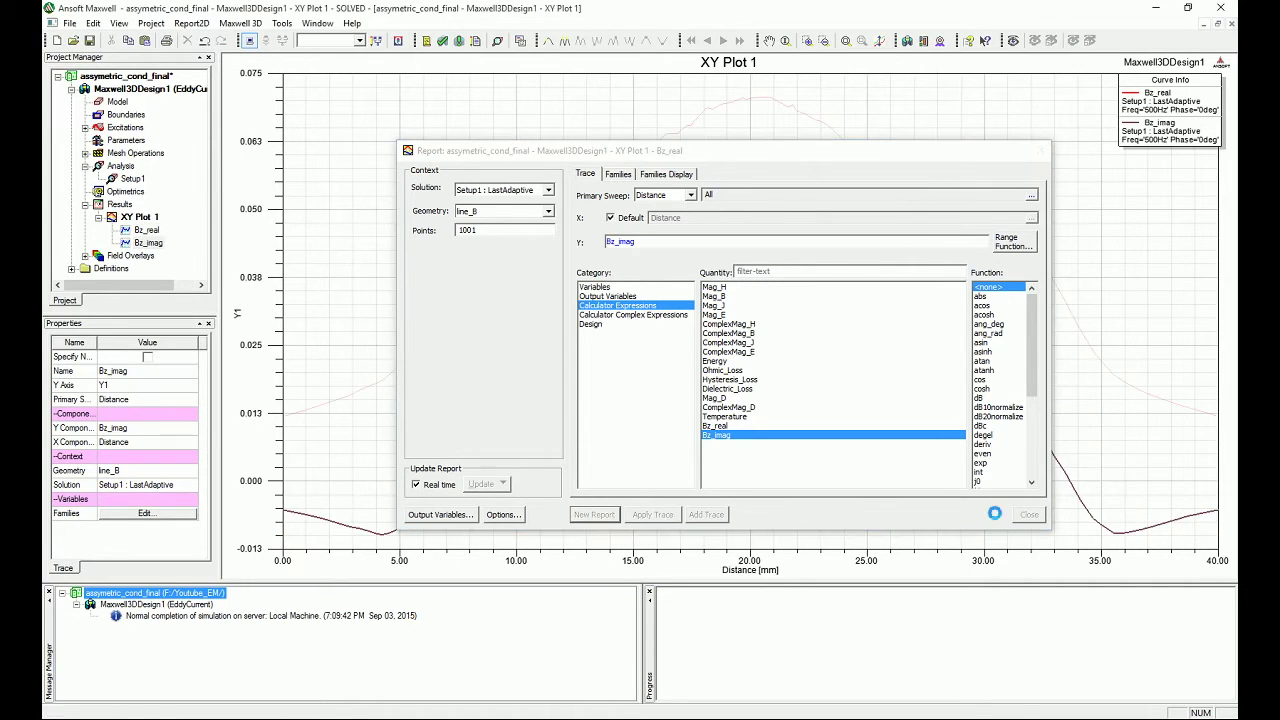
pyautogui.click(1027, 517)
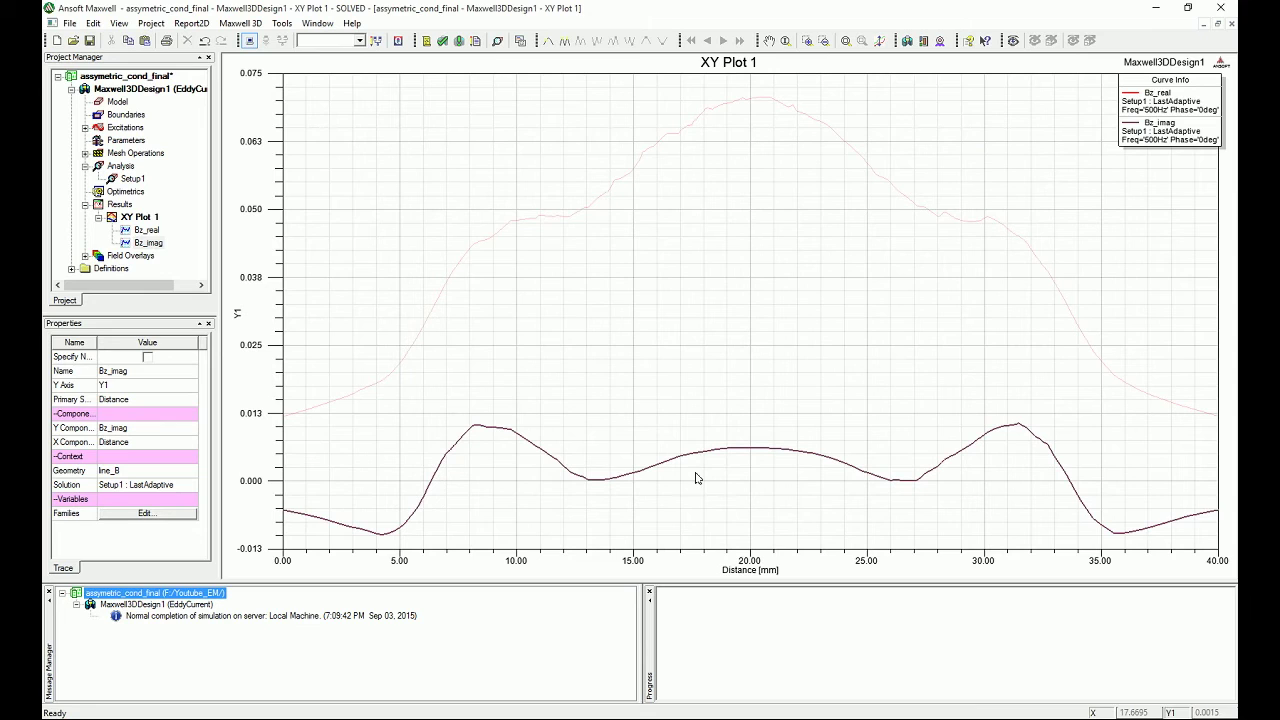
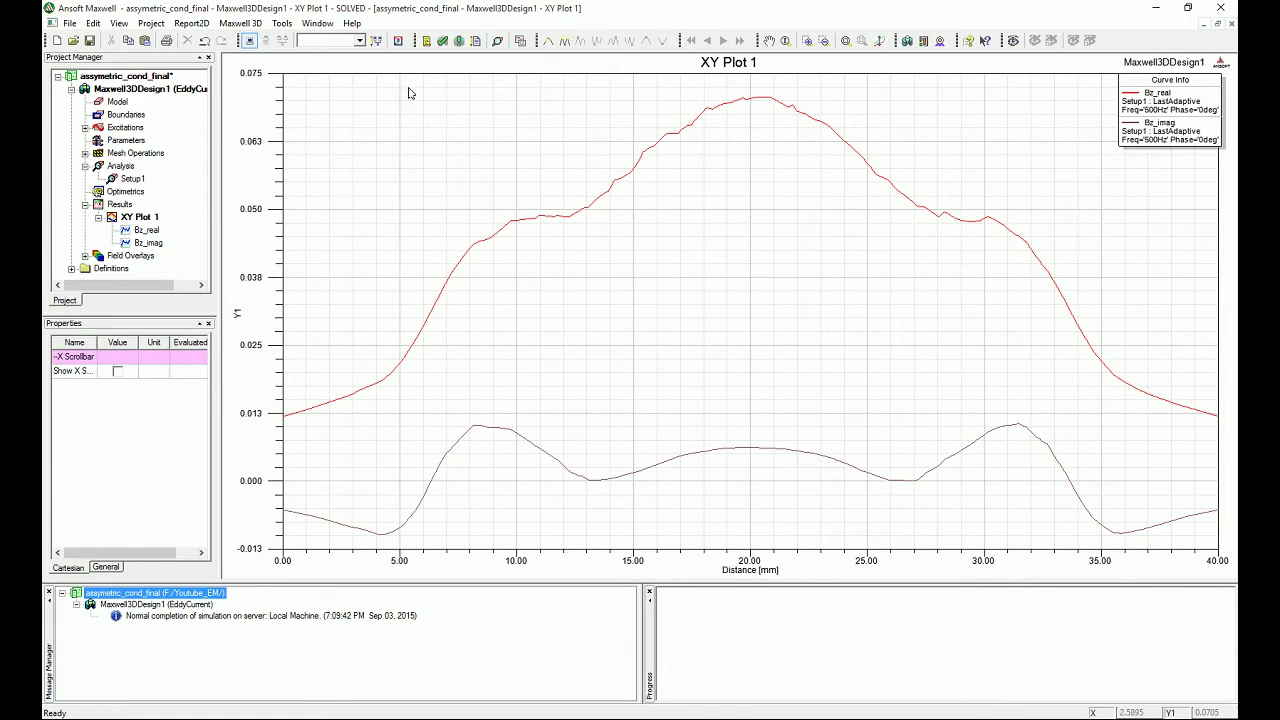
# Restore the plot to a floating window and compare the Bz curves with the current density distribution on the plate
pyautogui.click(1217, 23)
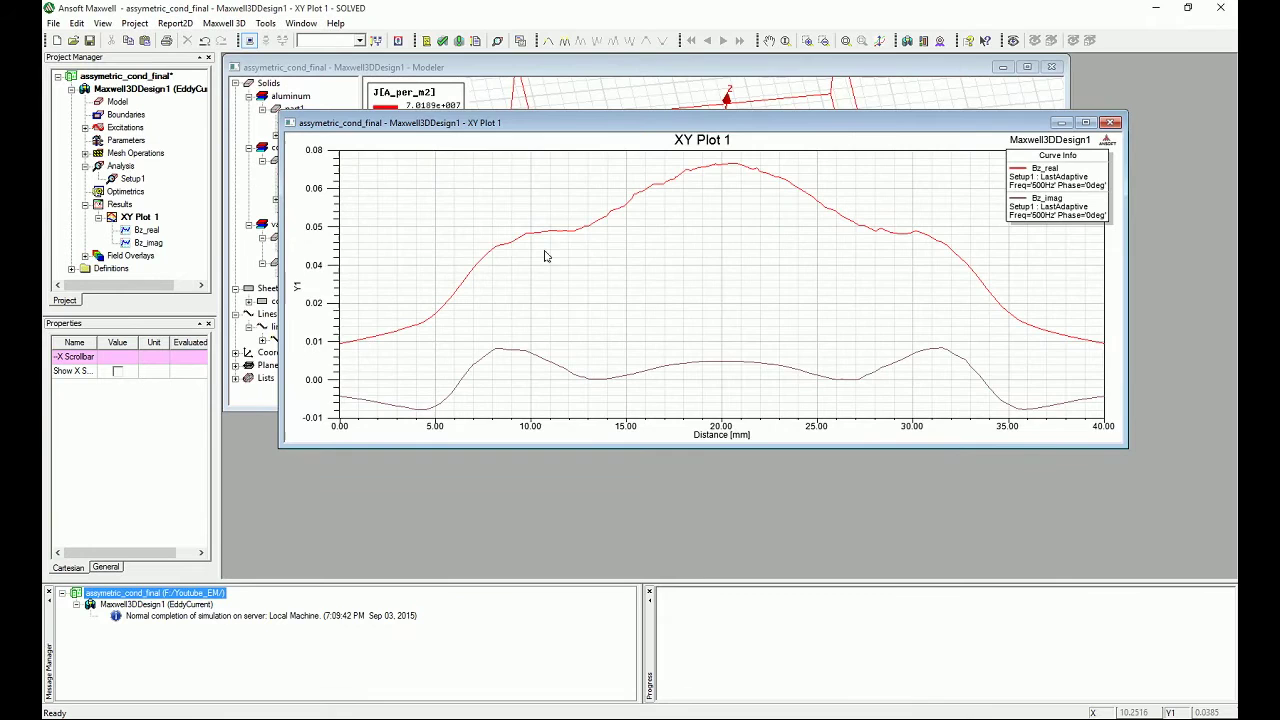
pyautogui.moveTo(638, 125); pyautogui.dragTo(843, 269)
pyautogui.scroll(8, 716, 232)
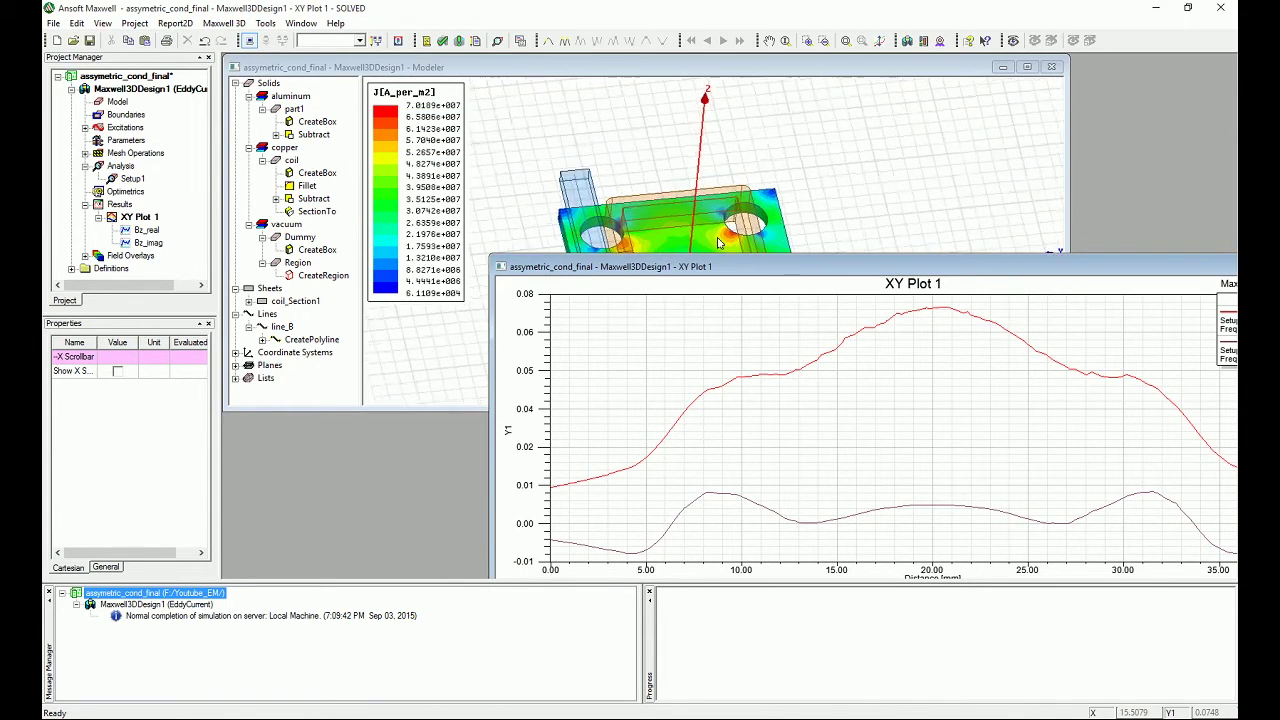
pyautogui.scroll(3, 717, 243)
pyautogui.moveTo(771, 267); pyautogui.dragTo(646, 420)
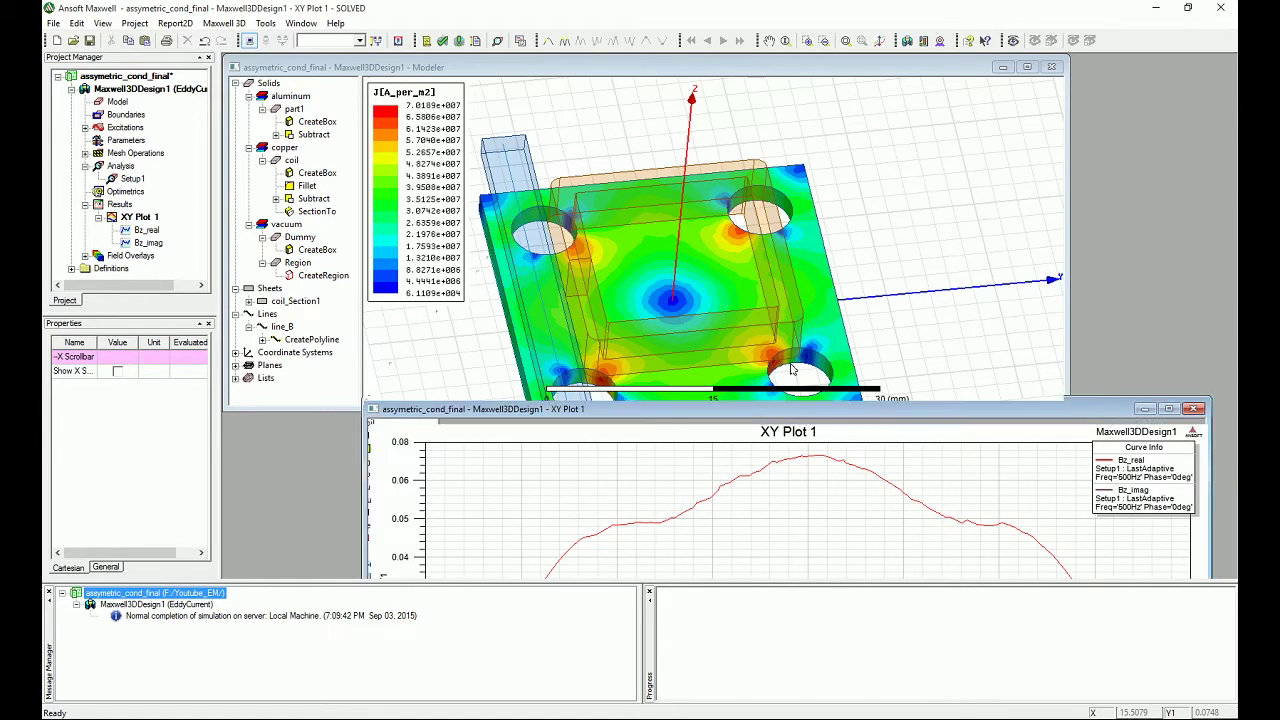
pyautogui.moveTo(808, 412); pyautogui.dragTo(863, 234)
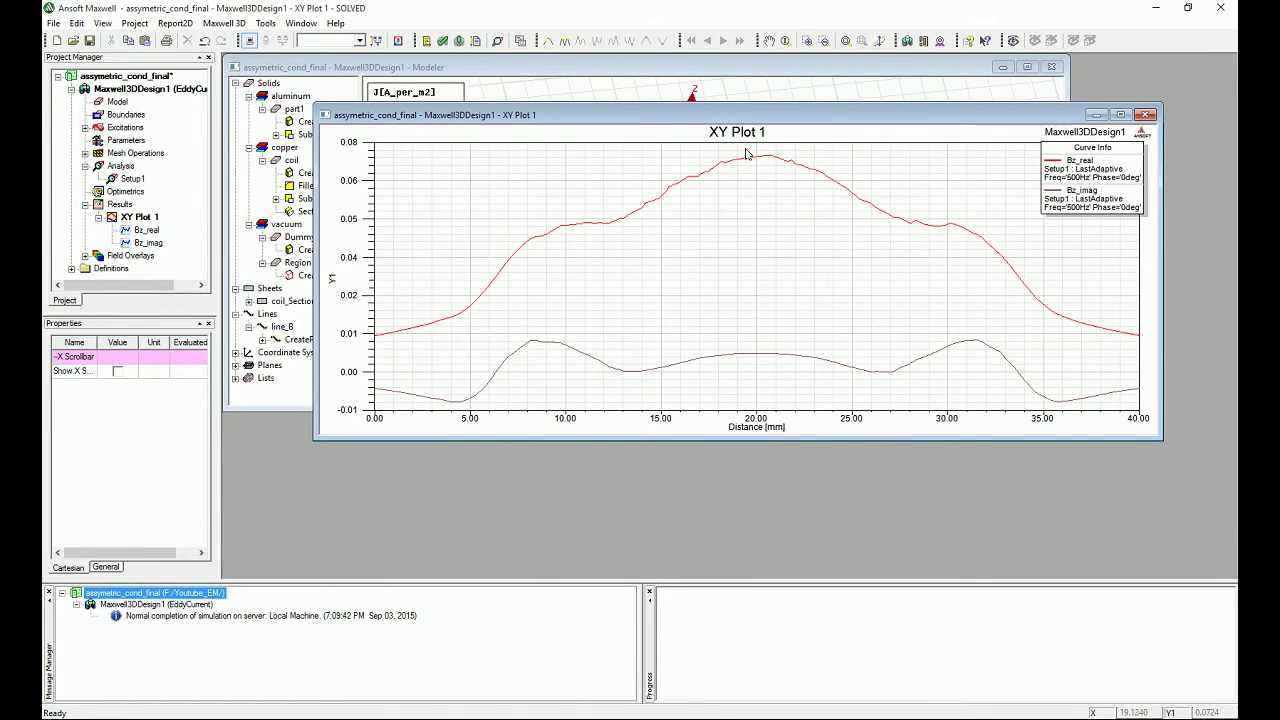
pyautogui.moveTo(766, 119); pyautogui.dragTo(792, 428)
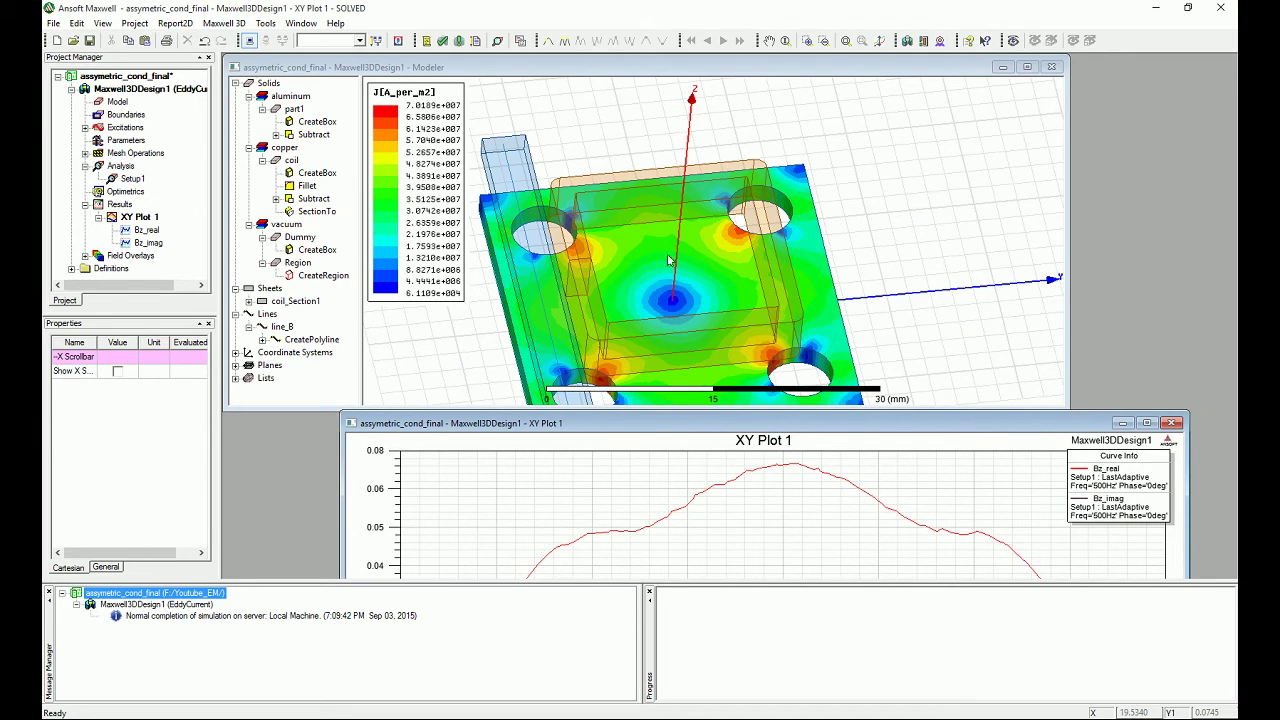
pyautogui.moveTo(737, 433); pyautogui.dragTo(695, 213)
# Bring the 3D model window to the front and maximize it
pyautogui.click(1053, 100)
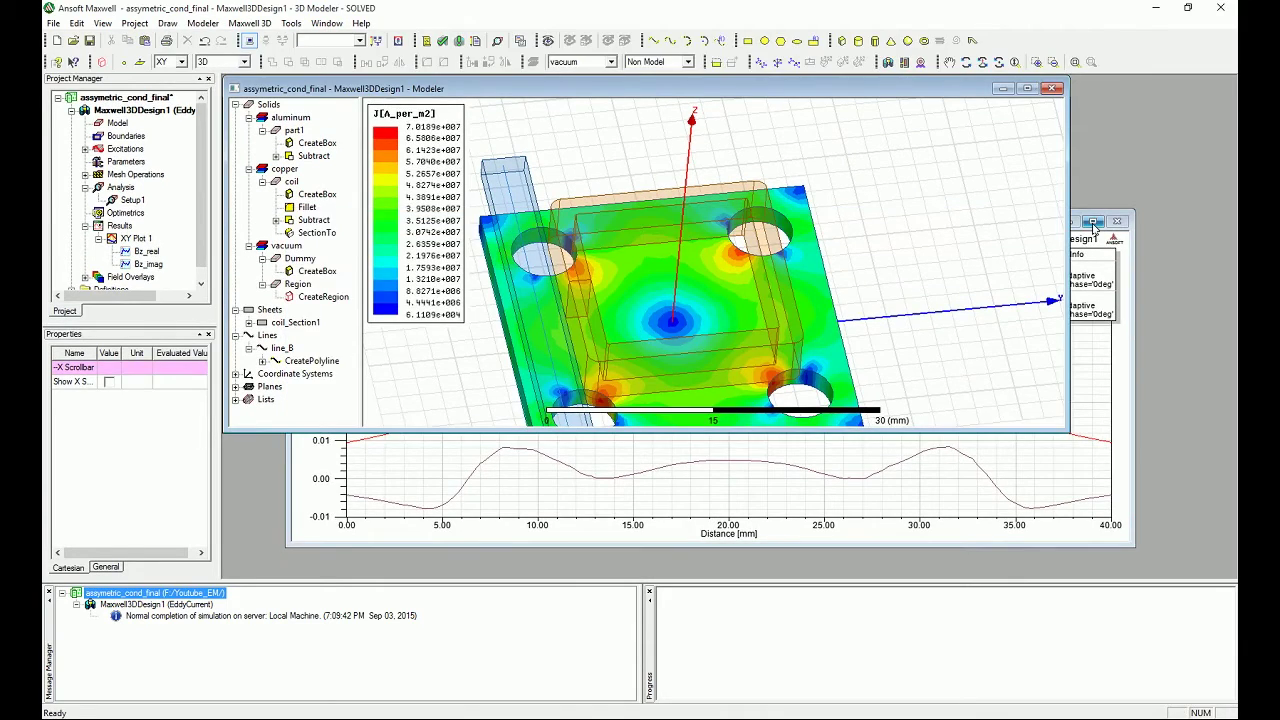
pyautogui.click(1096, 228)
pyautogui.click(1027, 80)
pyautogui.click(1027, 88)
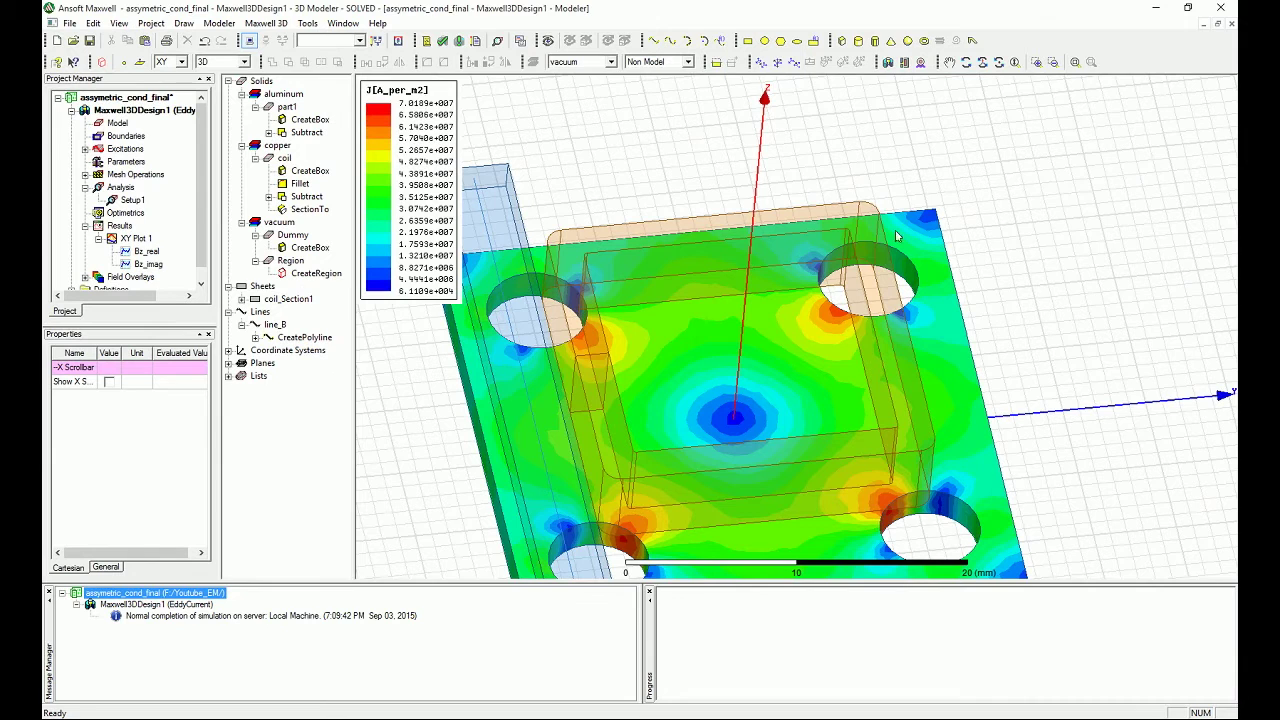
# Reopen XY Plot 1 and review its Bz_real trace definition, leaving it unchanged
pyautogui.click(133, 240)
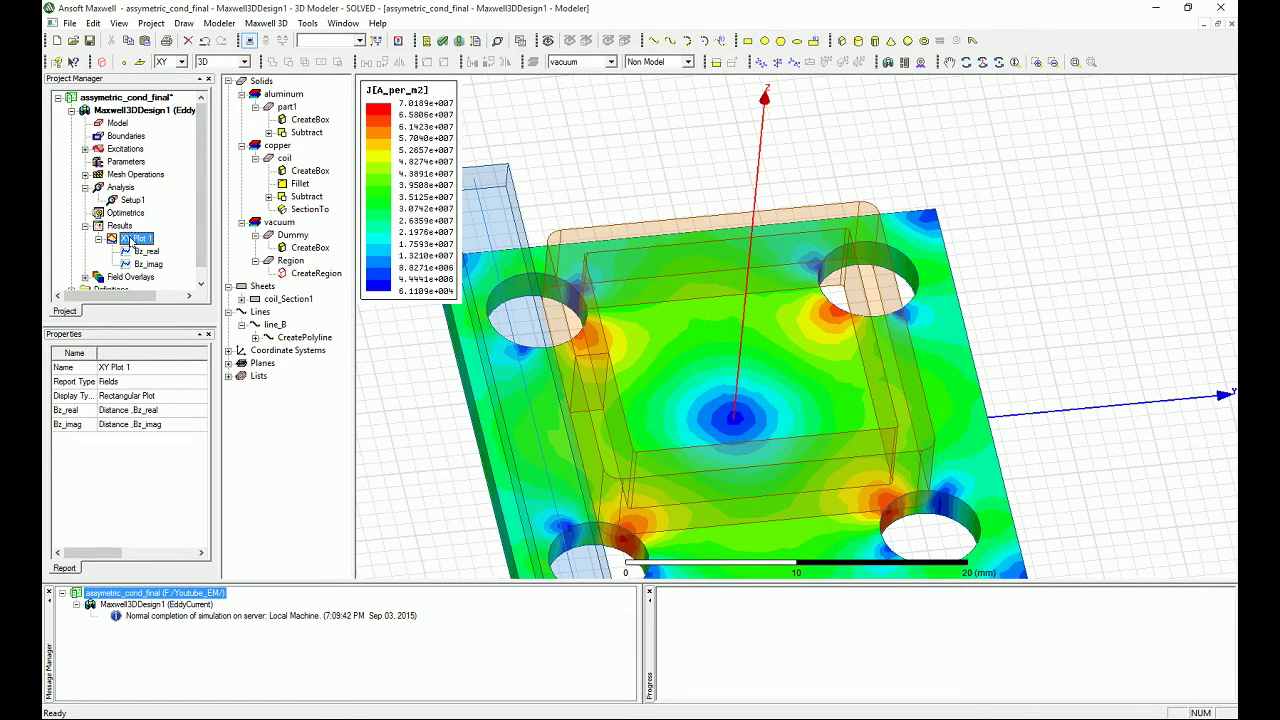
pyautogui.click(132, 240)
pyautogui.doubleClick(145, 252)
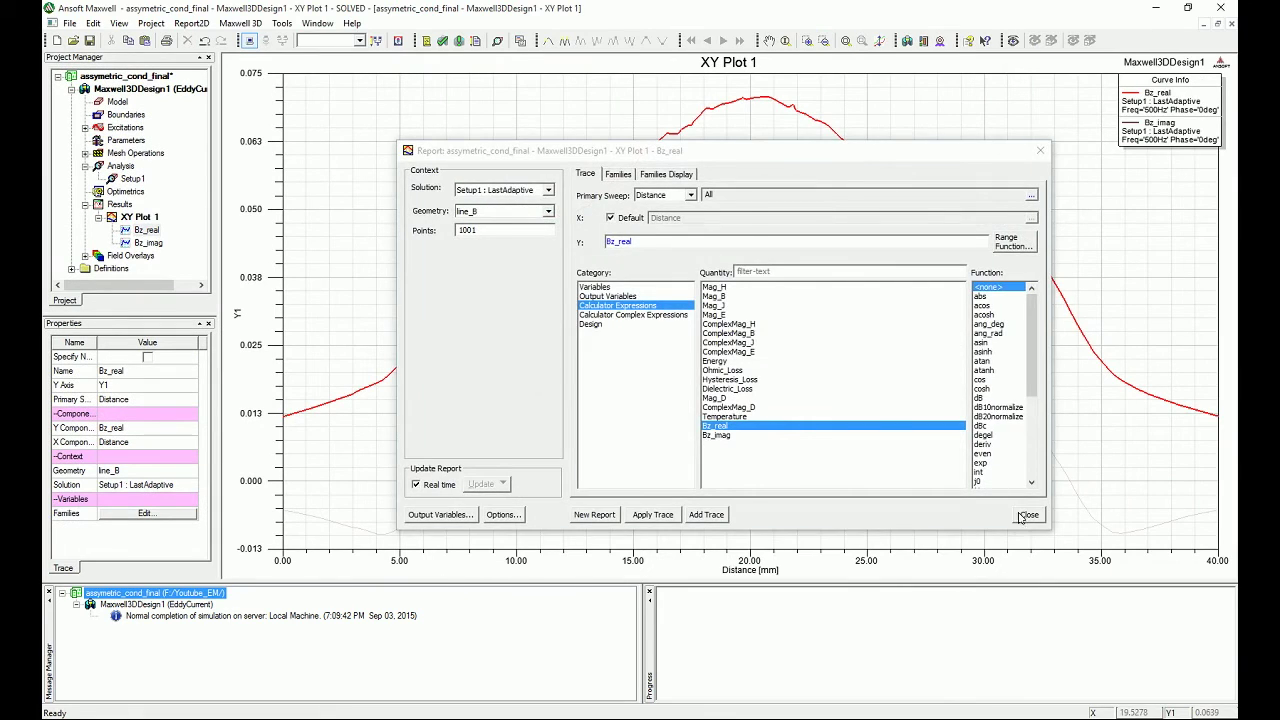
pyautogui.click(1022, 516)
pyautogui.click(700, 262)
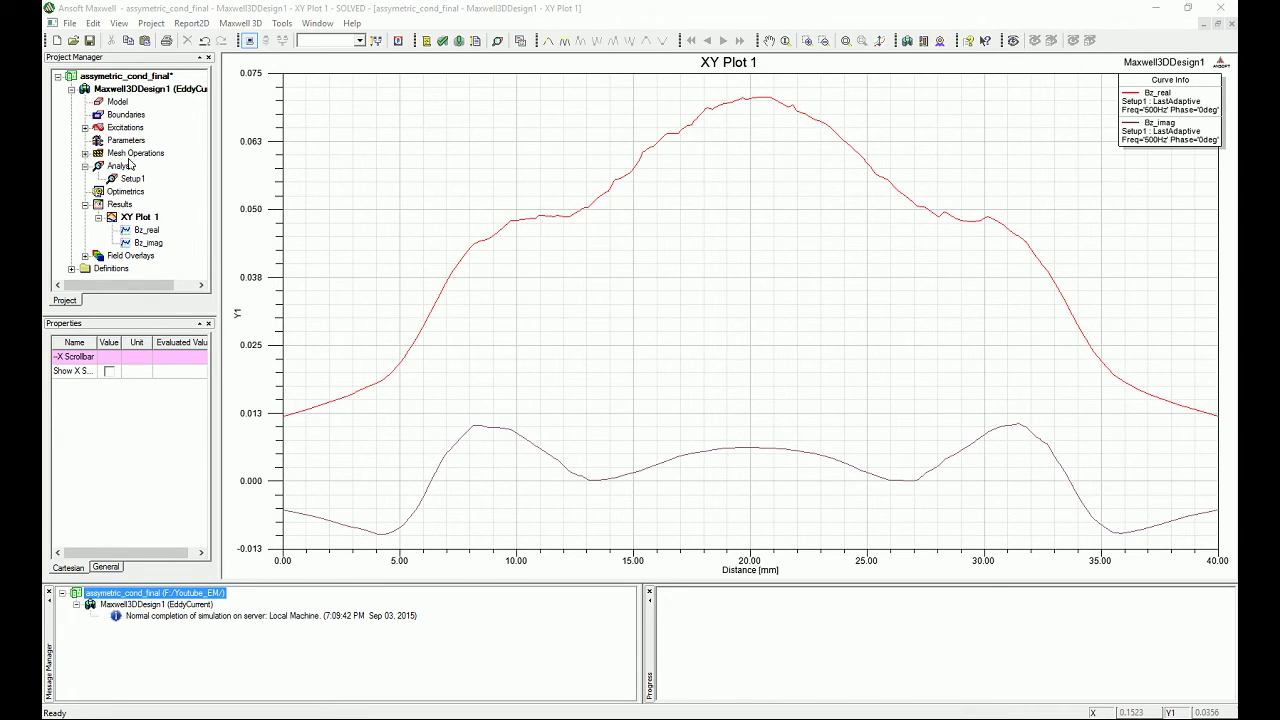
# Return to the 3D model, view it from nearly above and select the aluminum plate
pyautogui.doubleClick(121, 90)
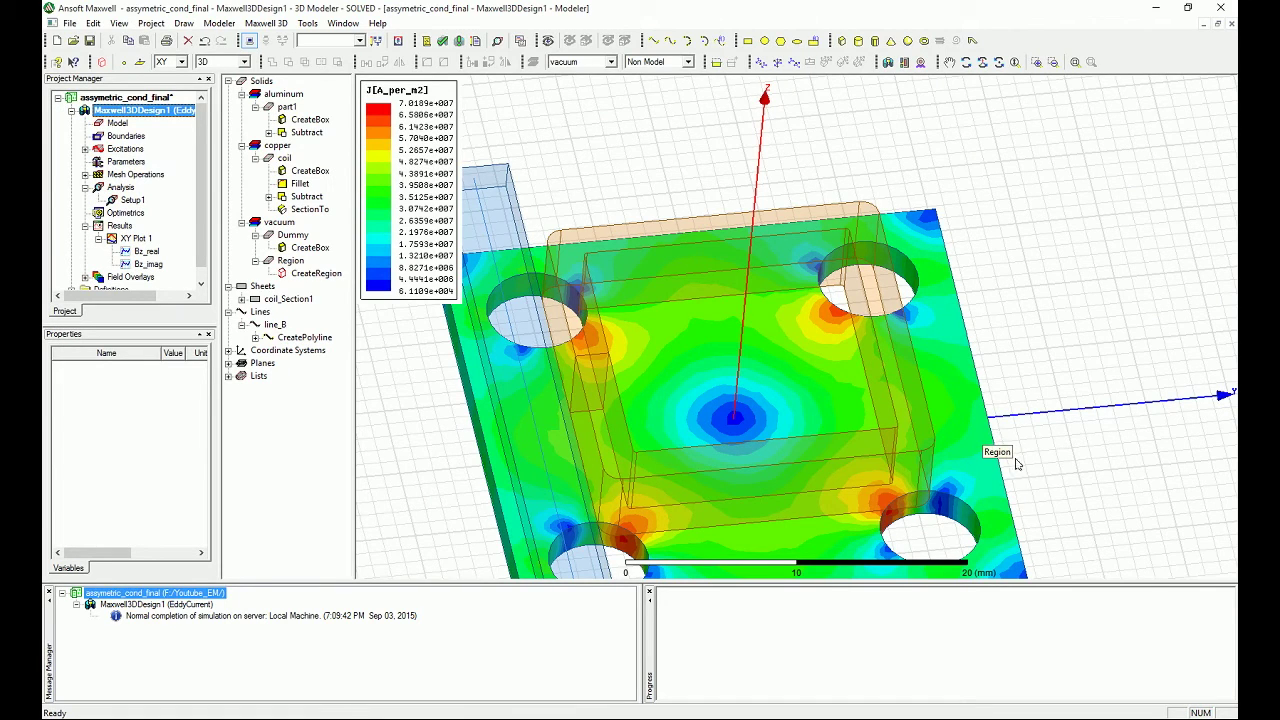
pyautogui.keyDown('alt'); pyautogui.moveTo(1146, 426); pyautogui.dragTo(1033, 473); pyautogui.keyUp('alt')
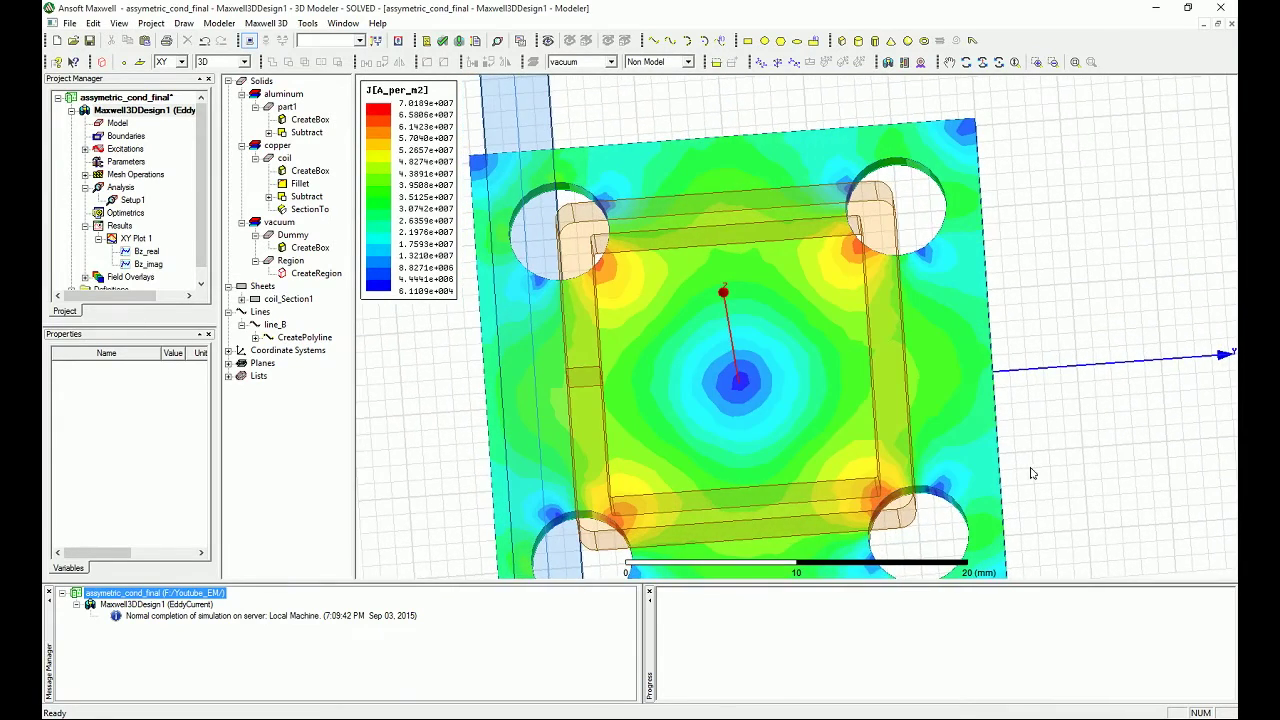
pyautogui.click(962, 393)
pyautogui.press('b')
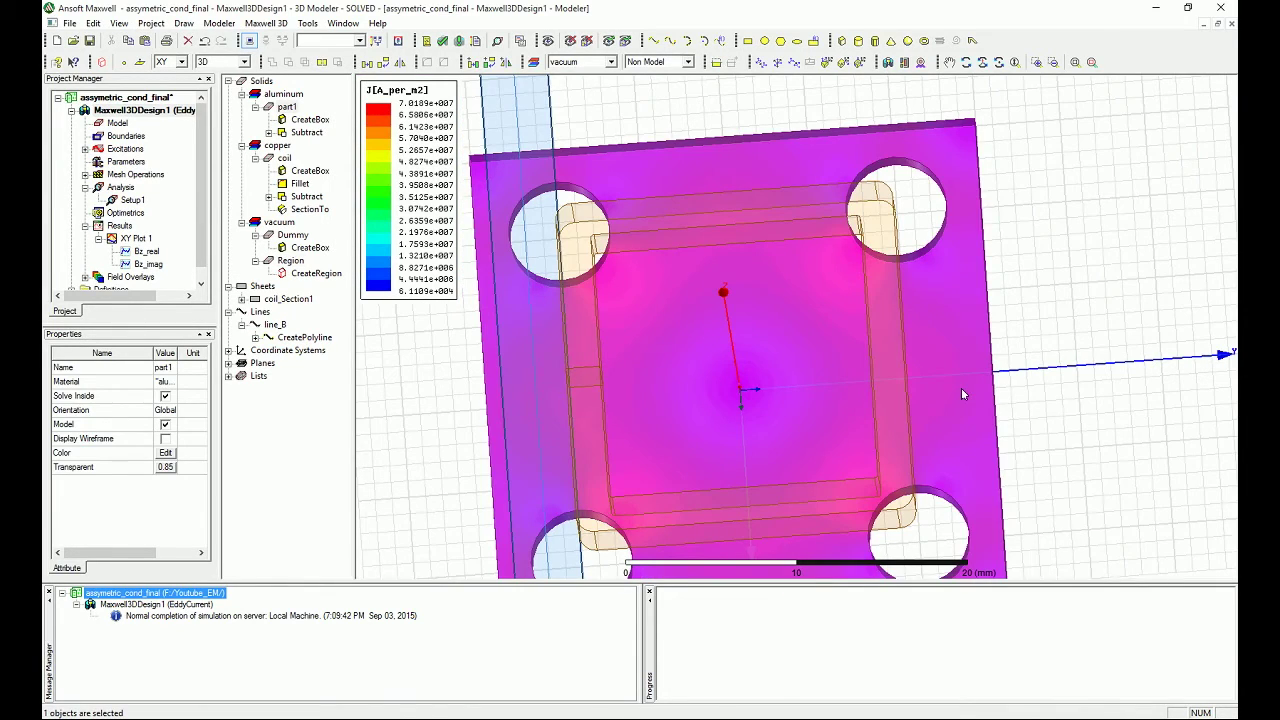
# Create a Vector_J field plot on AllObjects at 500 Hz and 0 deg phase, plotted on surfaces only
pyautogui.rightClick(961, 390)
pyautogui.moveTo(1048, 667)
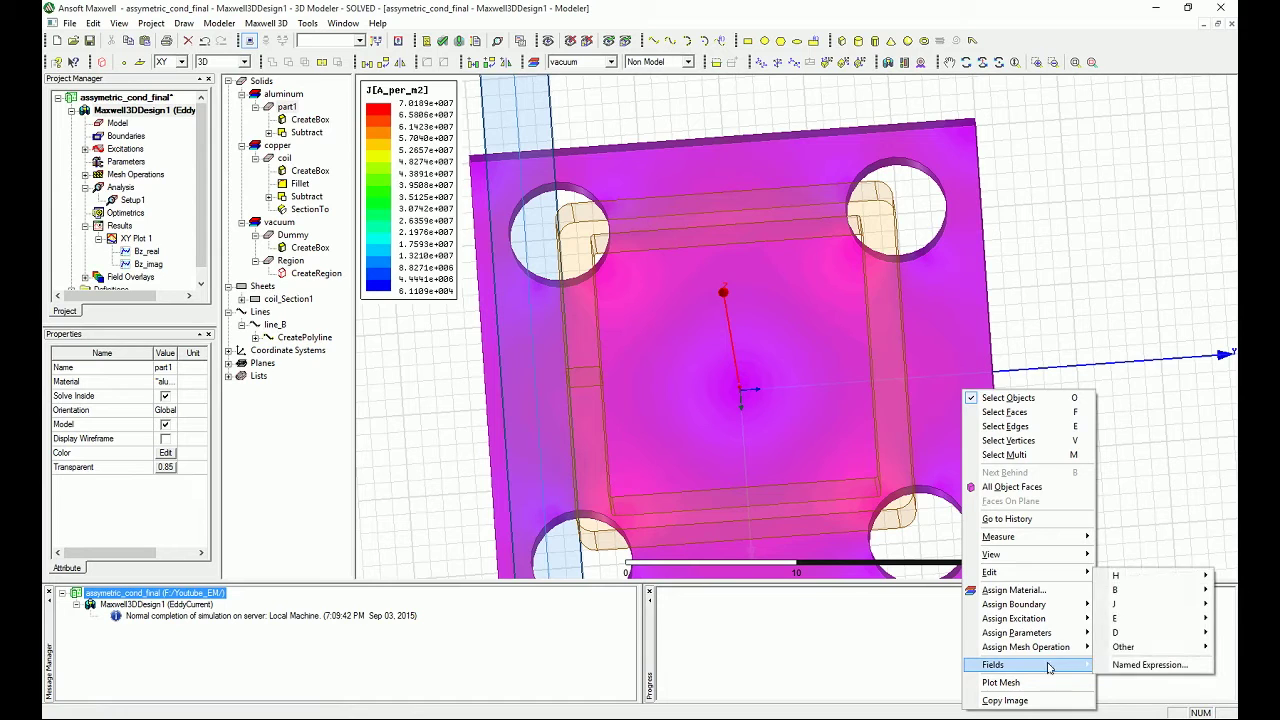
pyautogui.moveTo(1140, 605)
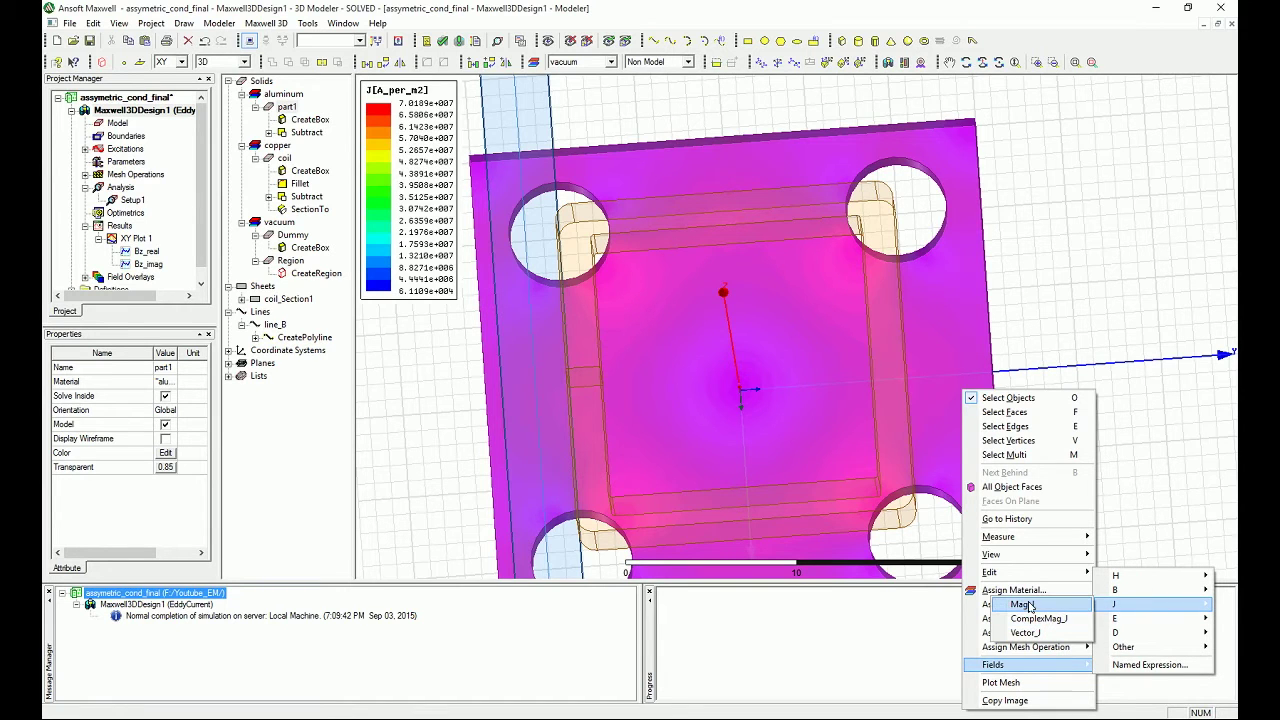
pyautogui.click(1030, 633)
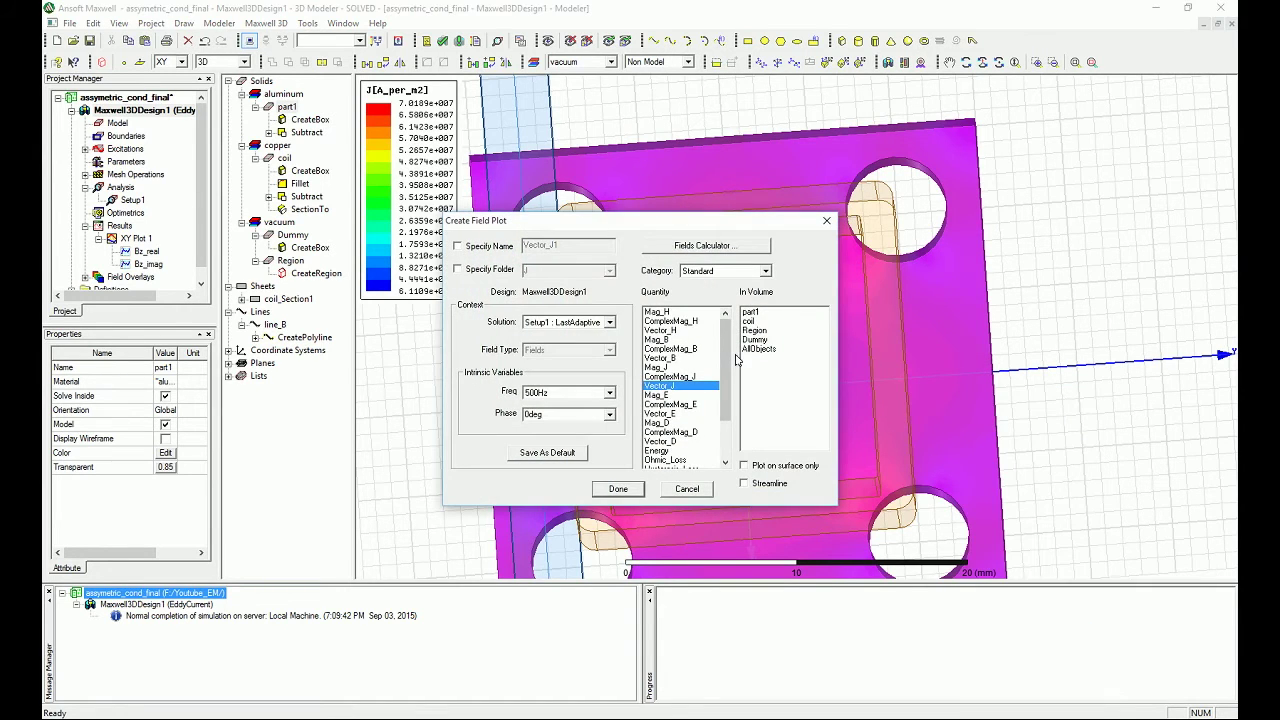
pyautogui.click(750, 349)
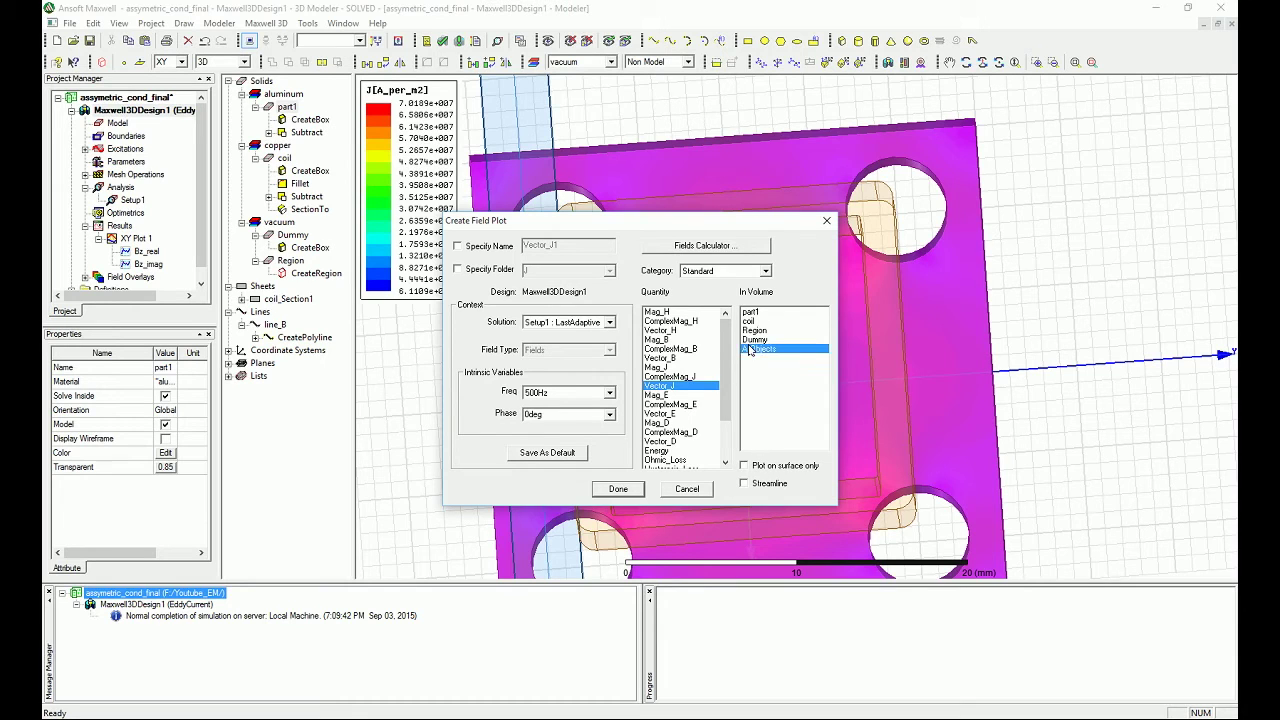
pyautogui.click(766, 466)
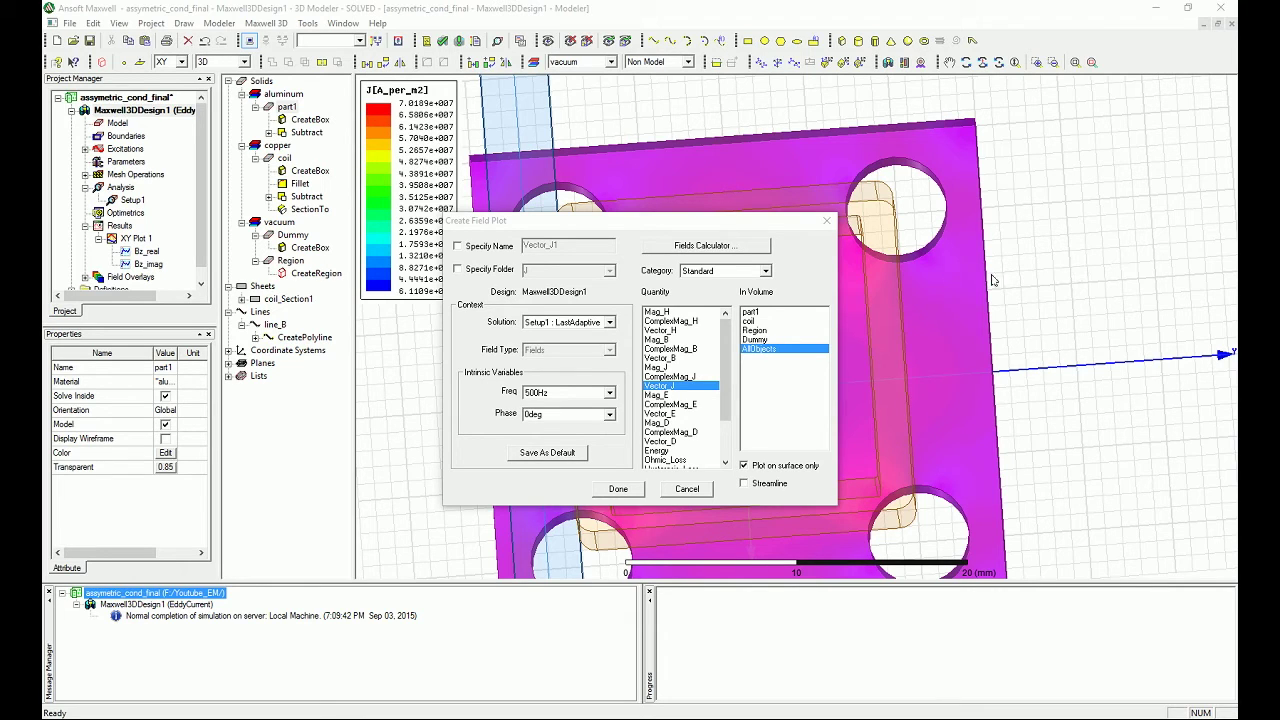
pyautogui.click(603, 492)
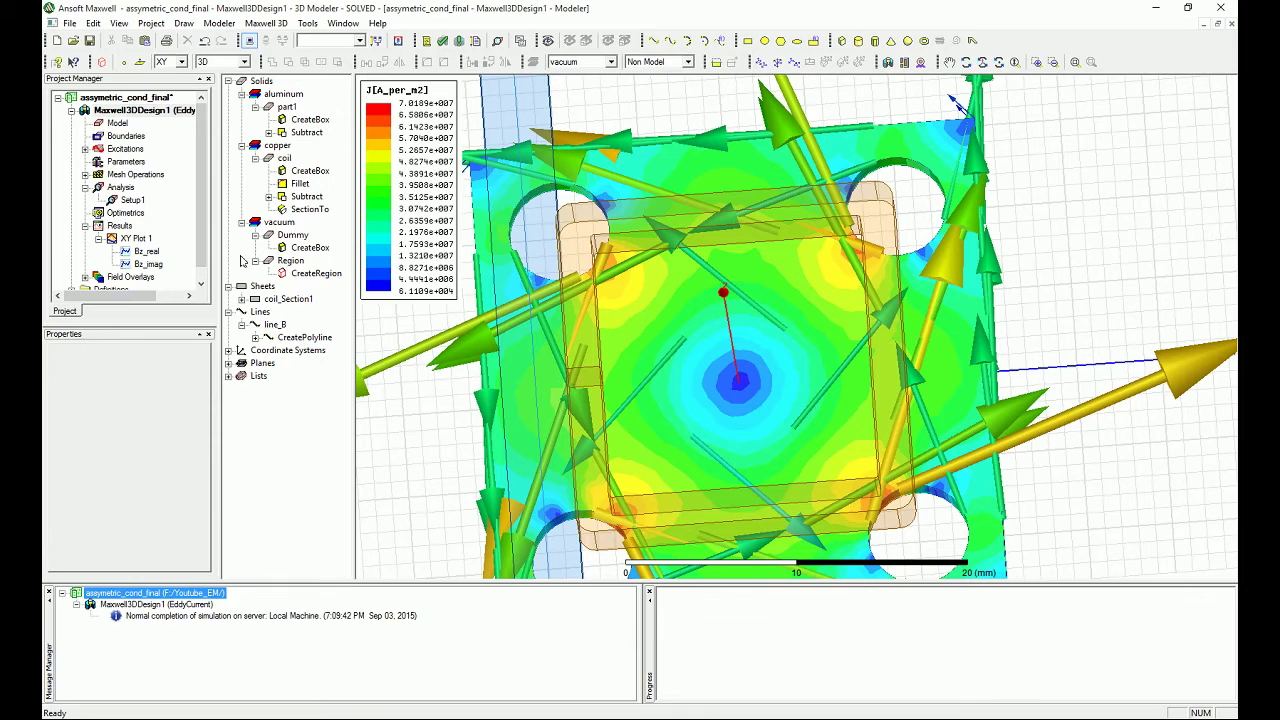
# Find the Vector_J1 plot among the J field overlays and review its plot definition without editing it
pyautogui.scroll(-1, 203, 190)
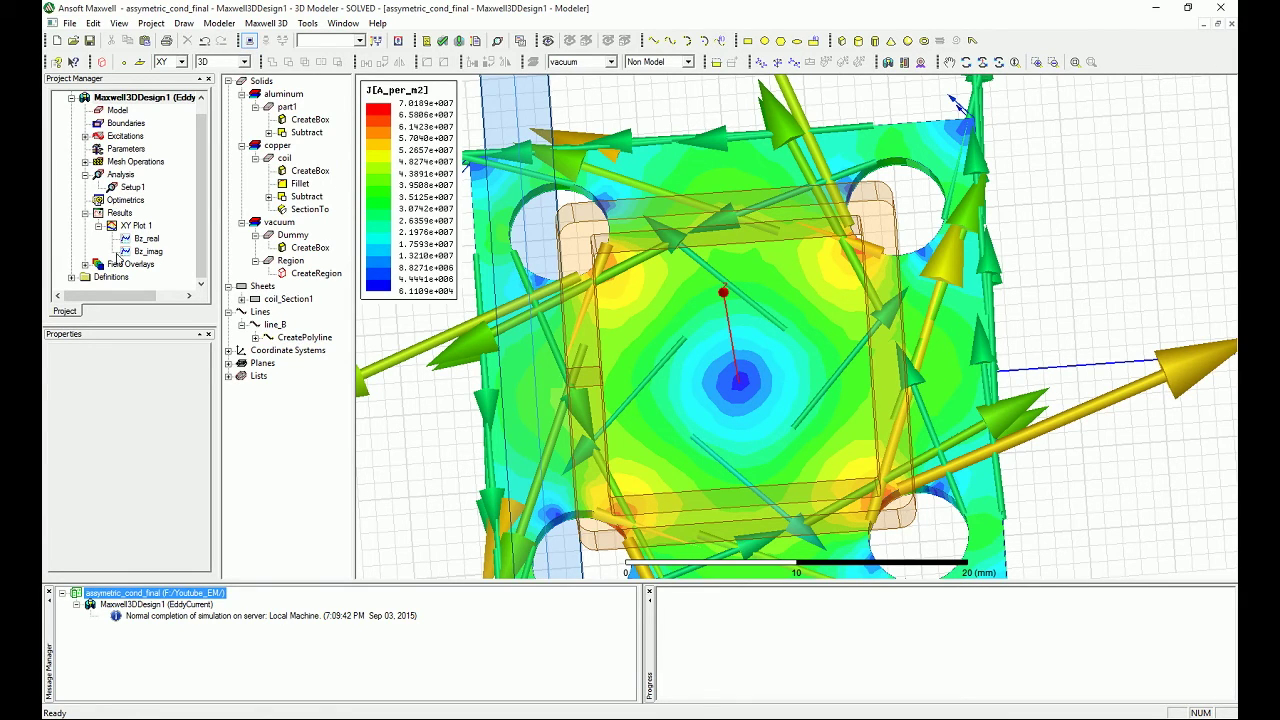
pyautogui.click(86, 265)
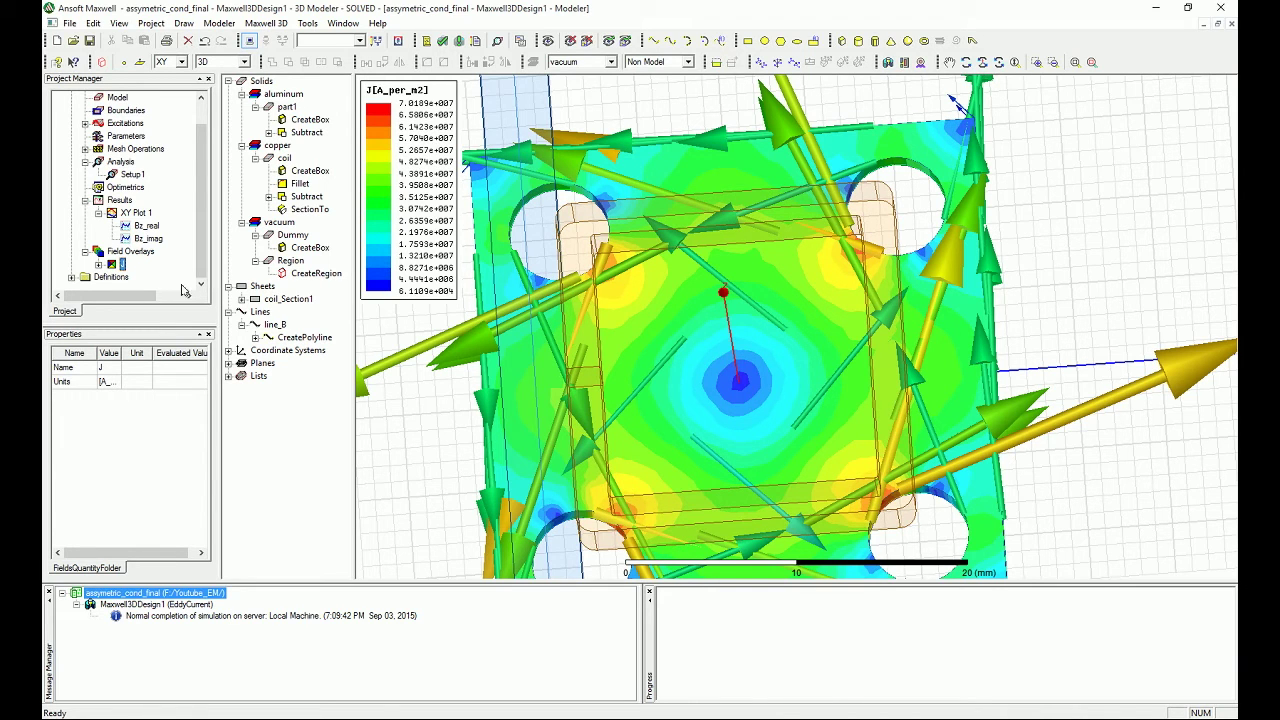
pyautogui.click(99, 264)
pyautogui.click(150, 277)
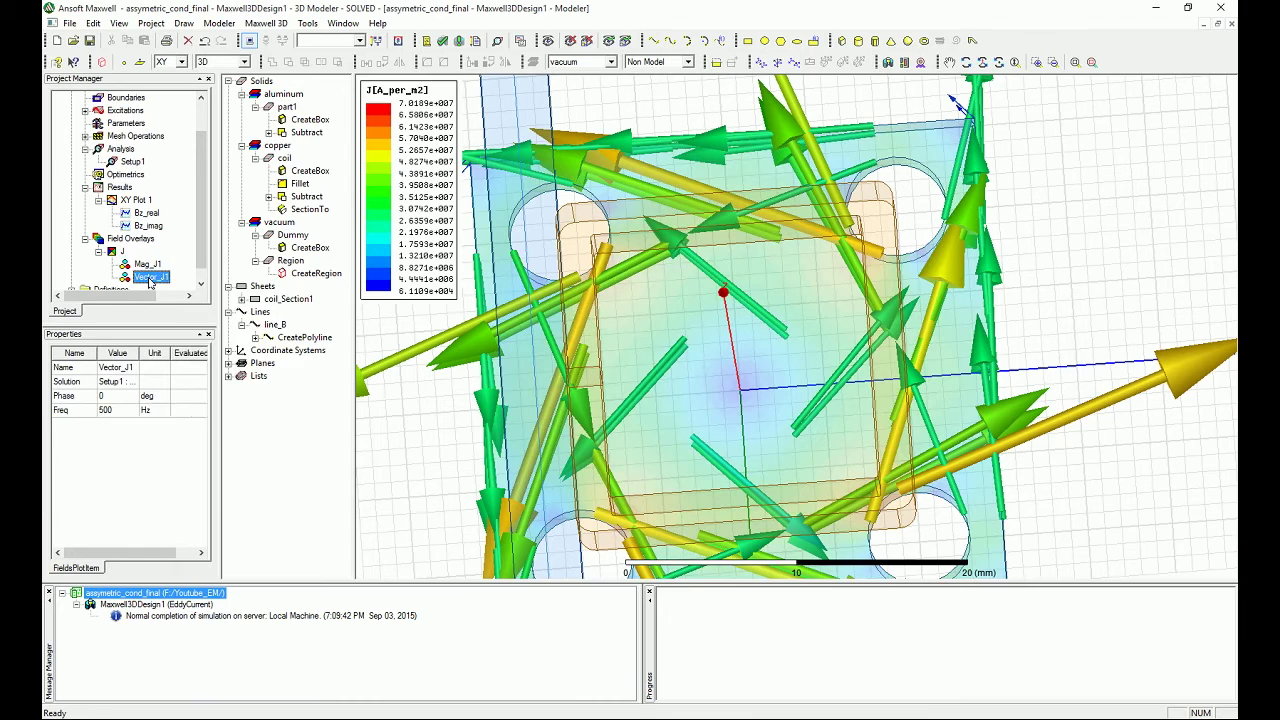
pyautogui.rightClick(151, 279)
pyautogui.click(192, 319)
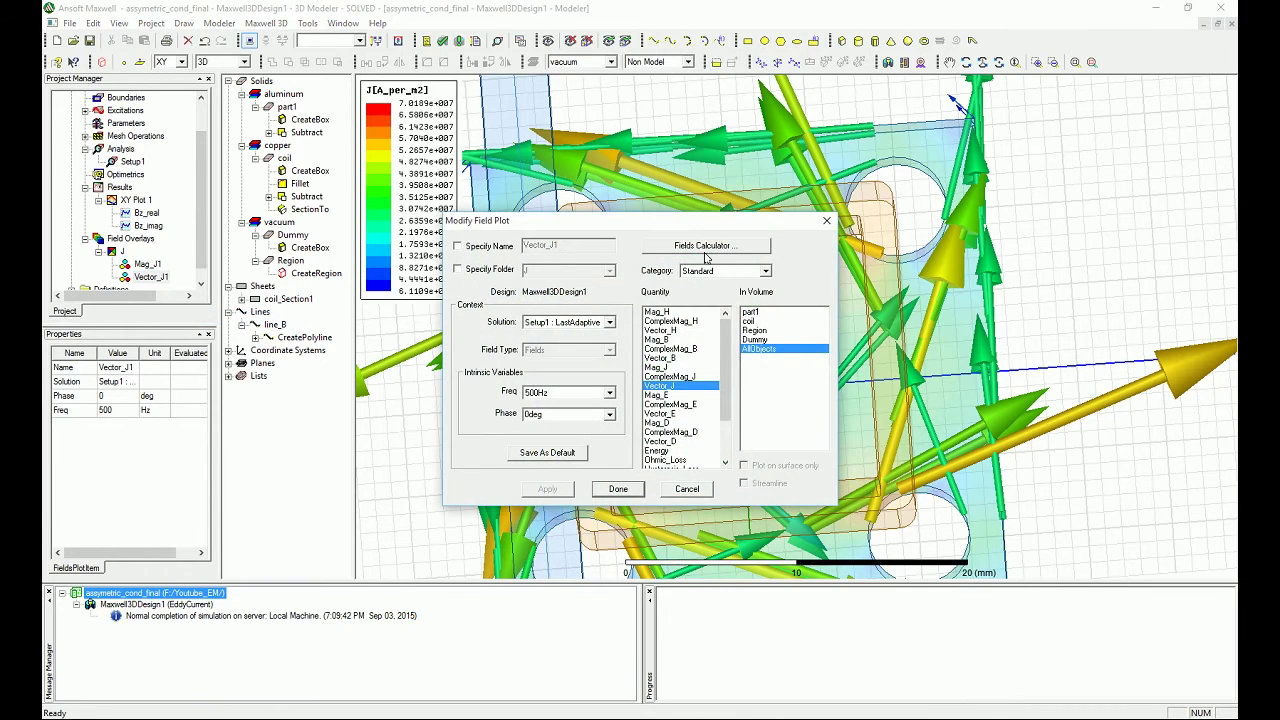
pyautogui.click(826, 220)
# Modify the J overlay attributes to reduce the size of the cylinder arrows
pyautogui.rightClick(124, 254)
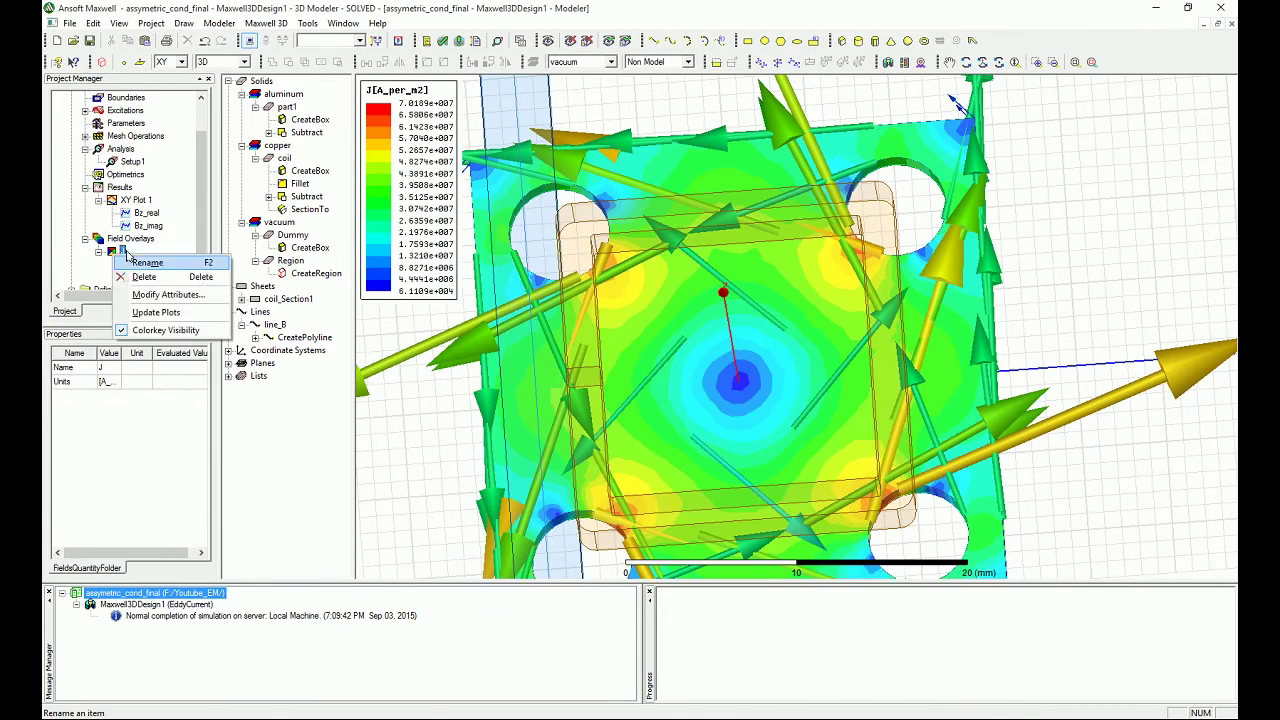
pyautogui.click(170, 296)
pyautogui.moveTo(136, 40); pyautogui.dragTo(183, 98)
pyautogui.click(197, 120)
pyautogui.click(238, 120)
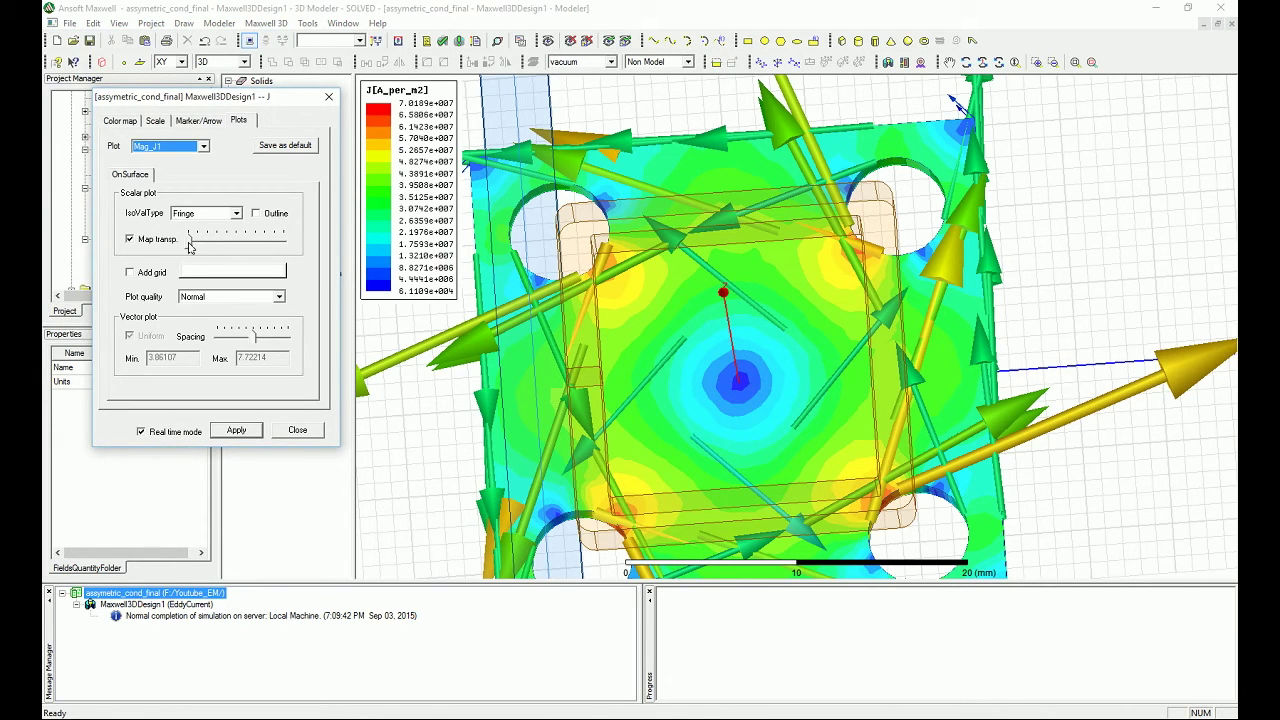
pyautogui.click(186, 121)
pyautogui.moveTo(184, 288); pyautogui.dragTo(177, 290)
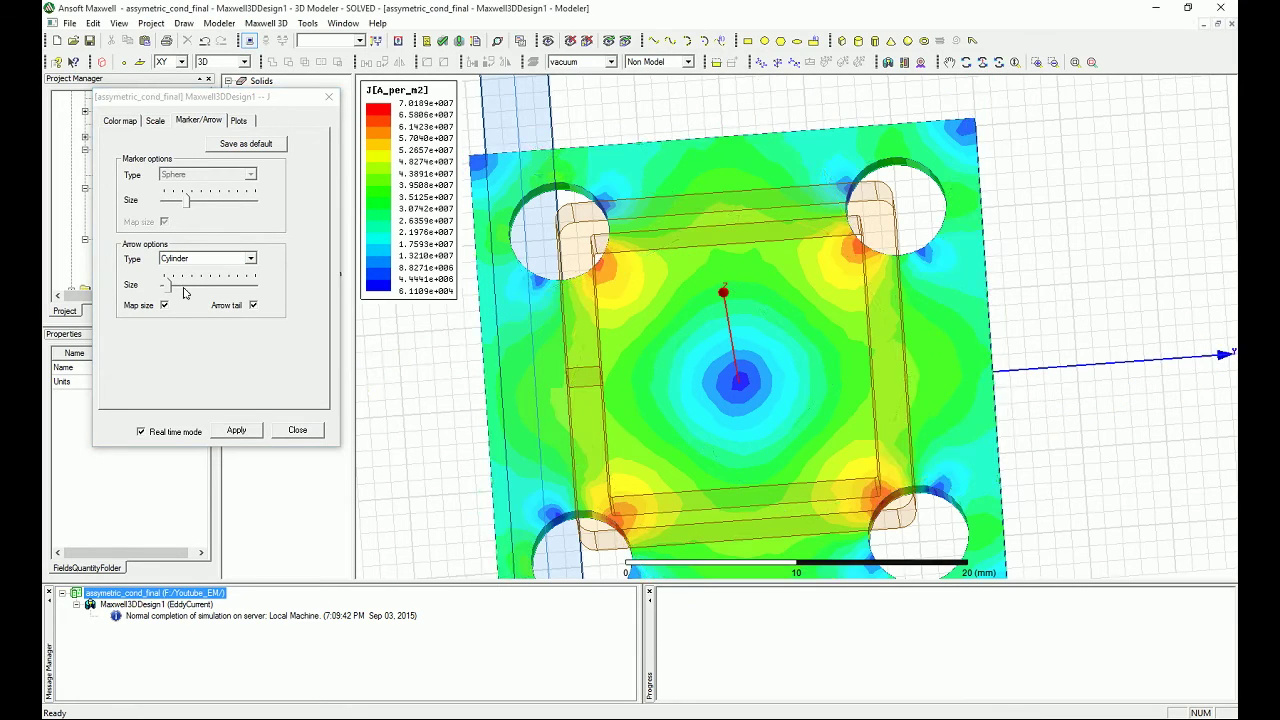
# Change the J color scale from linear to logarithmic and close the plot attributes
pyautogui.click(155, 121)
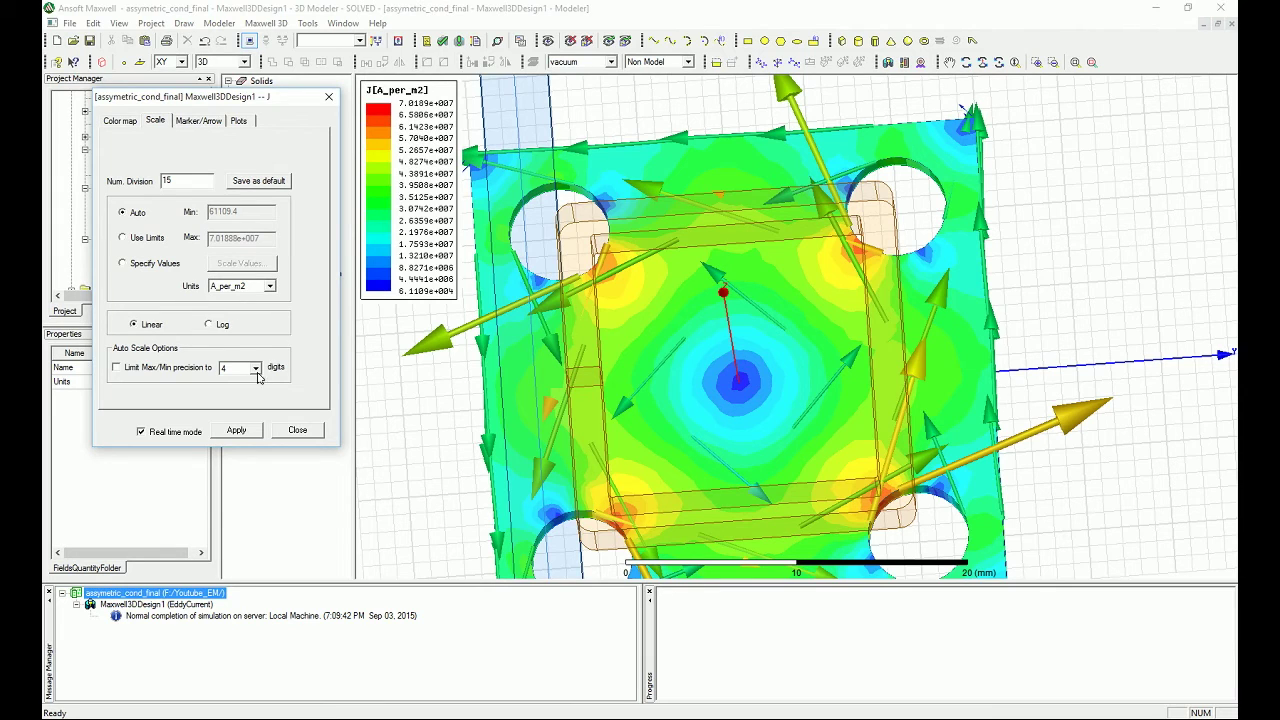
pyautogui.click(222, 325)
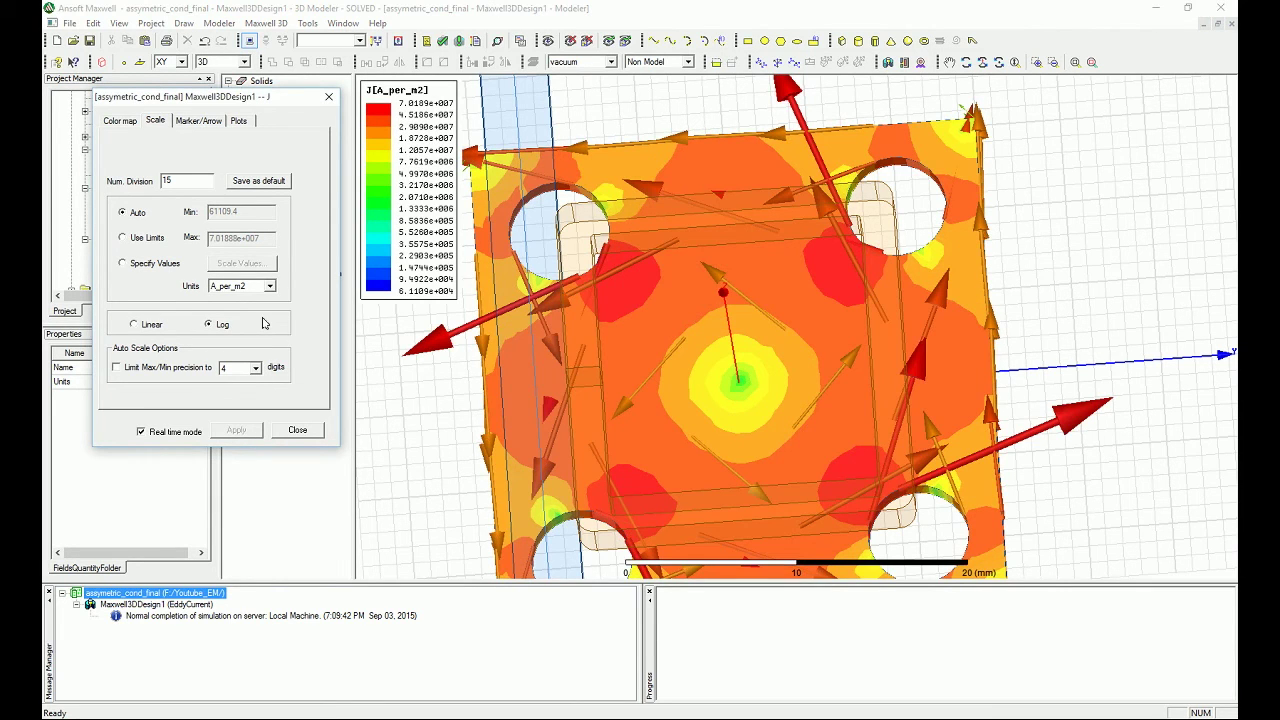
pyautogui.click(297, 431)
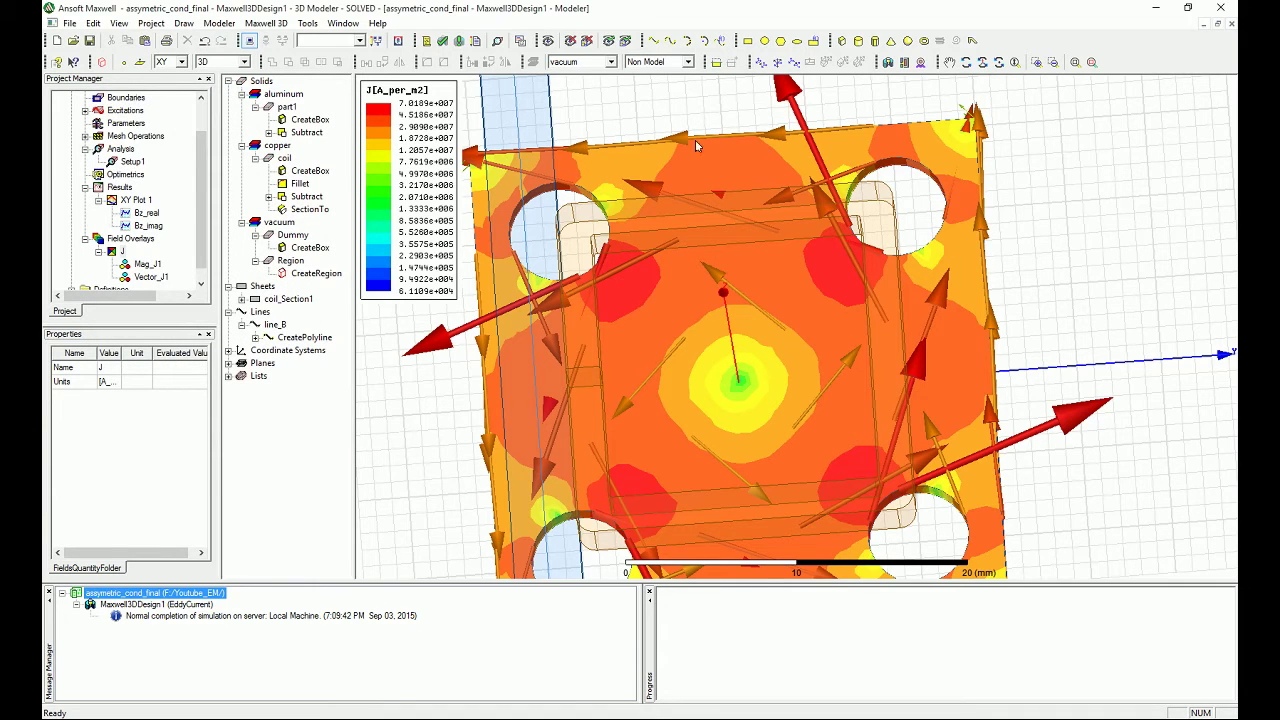
# Delete the Mag_J1 and Vector_J1 plots from the field overlays
pyautogui.click(136, 268)
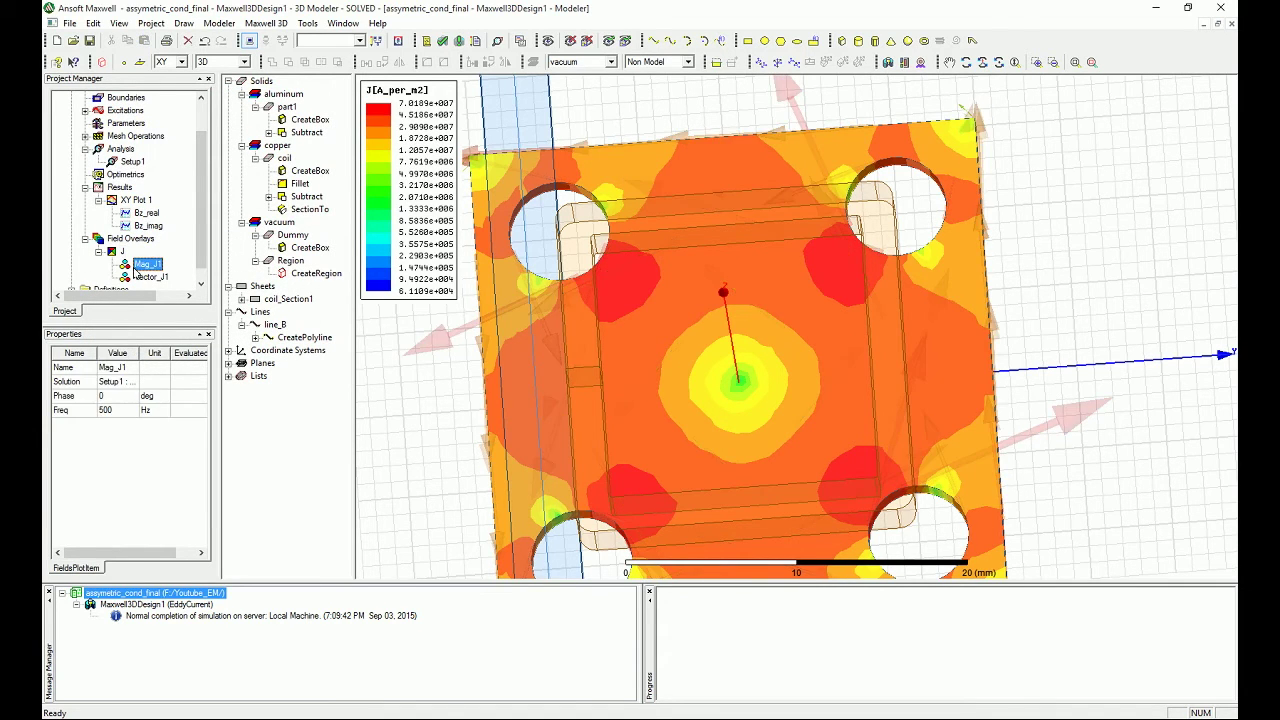
pyautogui.press('Delete')
pyautogui.click(113, 267)
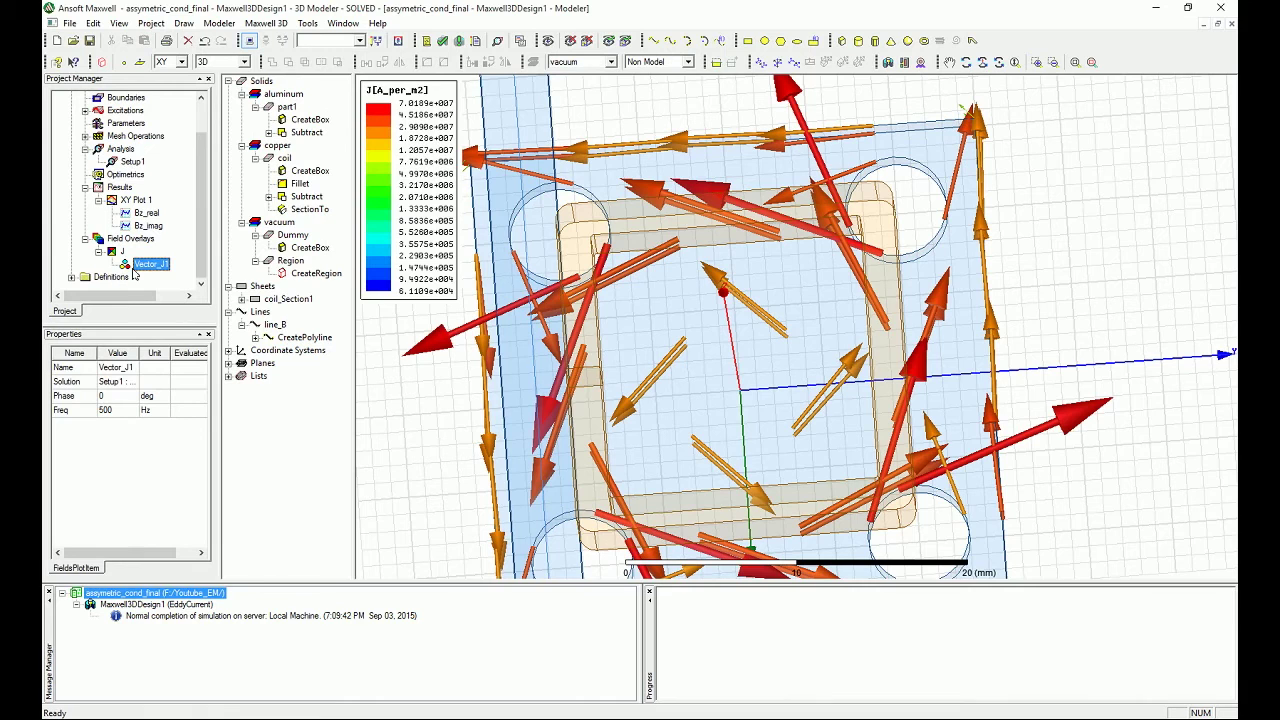
pyautogui.press('Delete')
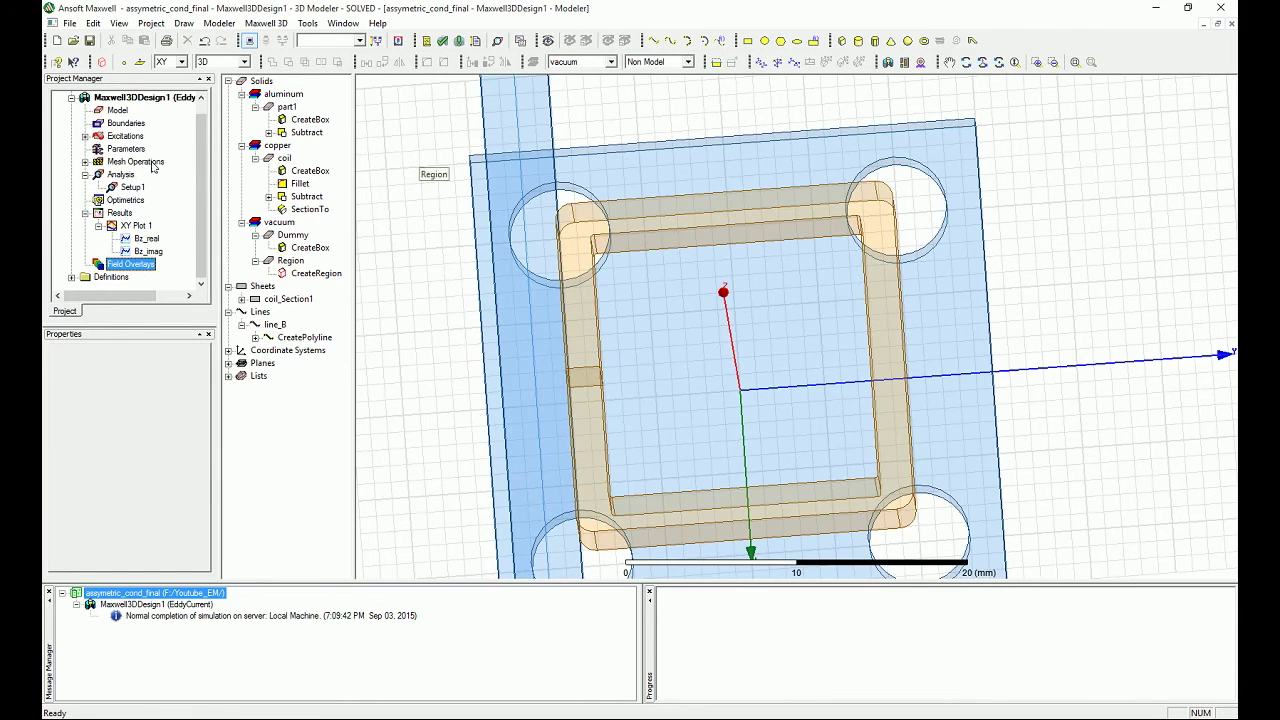
# Select the aluminum plate and plot Vector_J again for AllObjects, restricted to surfaces only
pyautogui.click(683, 160)
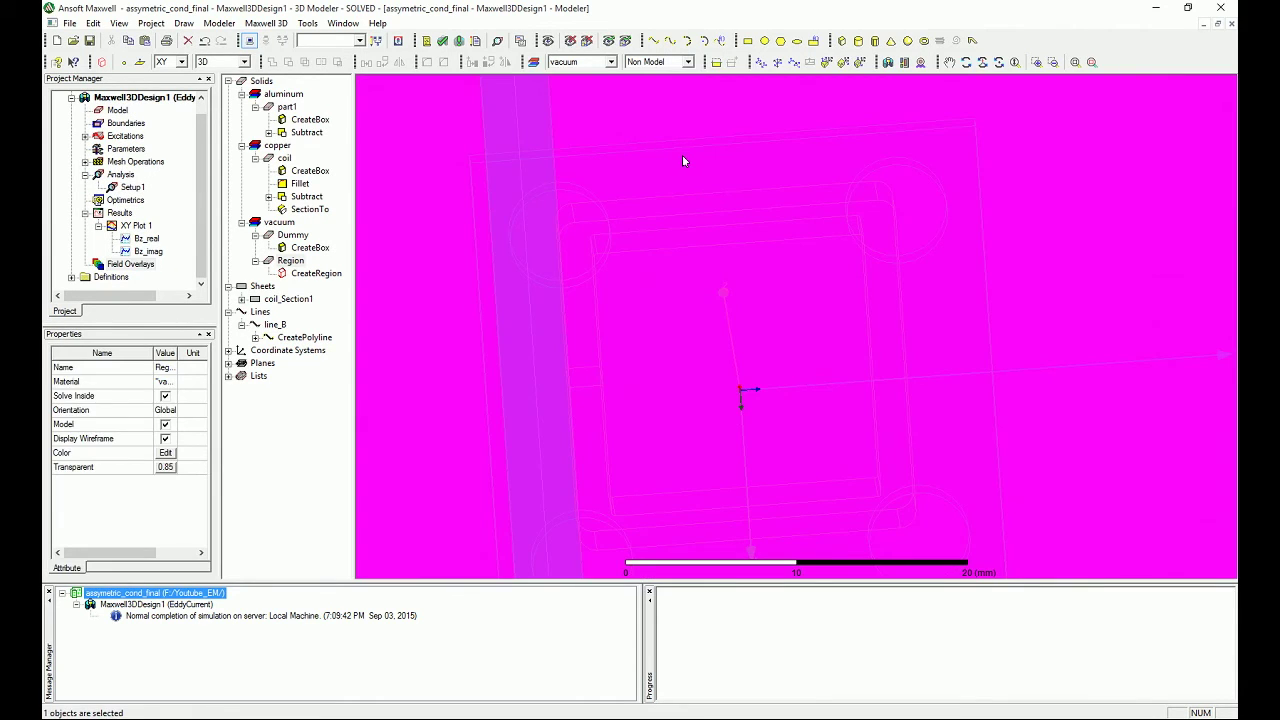
pyautogui.press('b')
pyautogui.rightClick(682, 155)
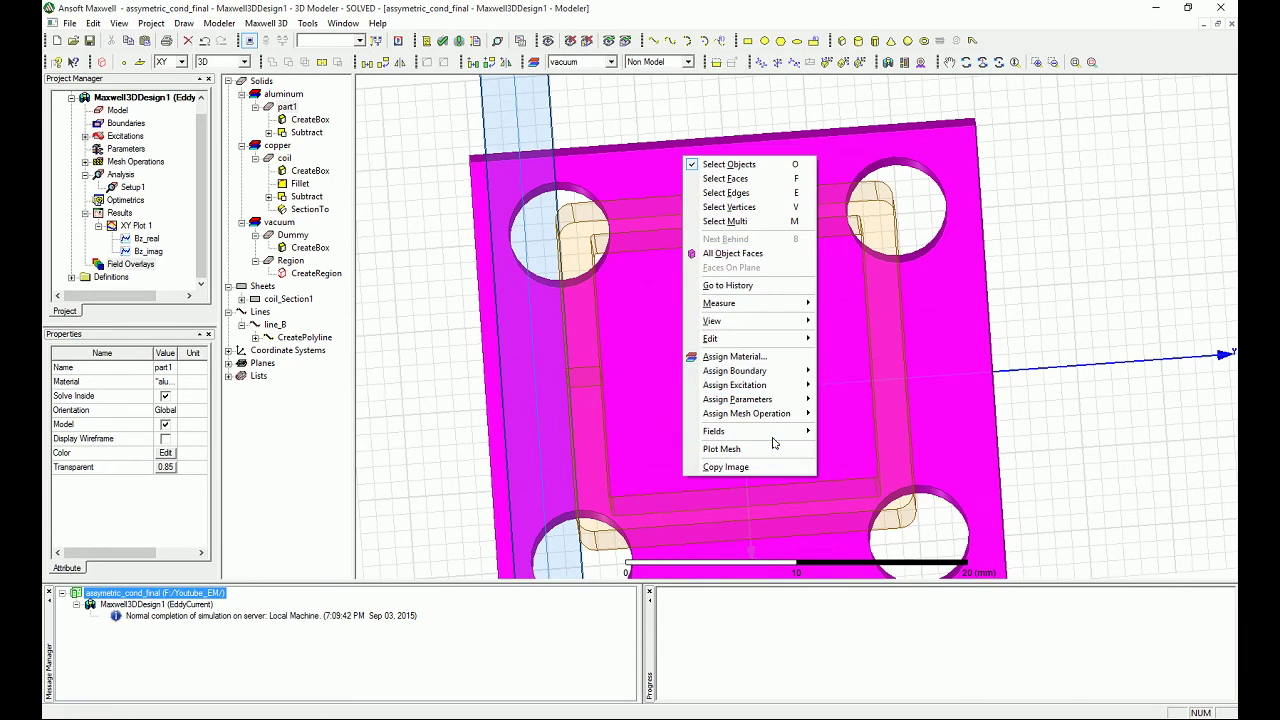
pyautogui.moveTo(776, 431)
pyautogui.moveTo(883, 469)
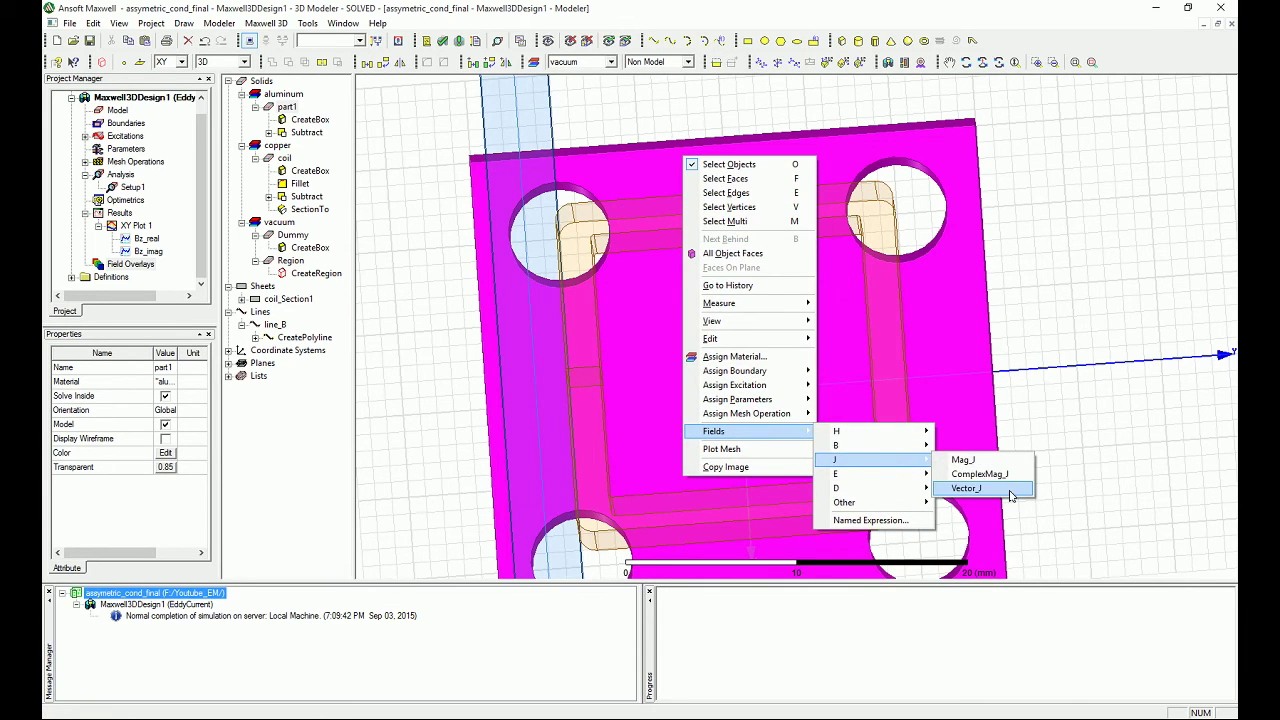
pyautogui.click(1009, 491)
pyautogui.click(767, 350)
pyautogui.click(752, 465)
pyautogui.click(614, 490)
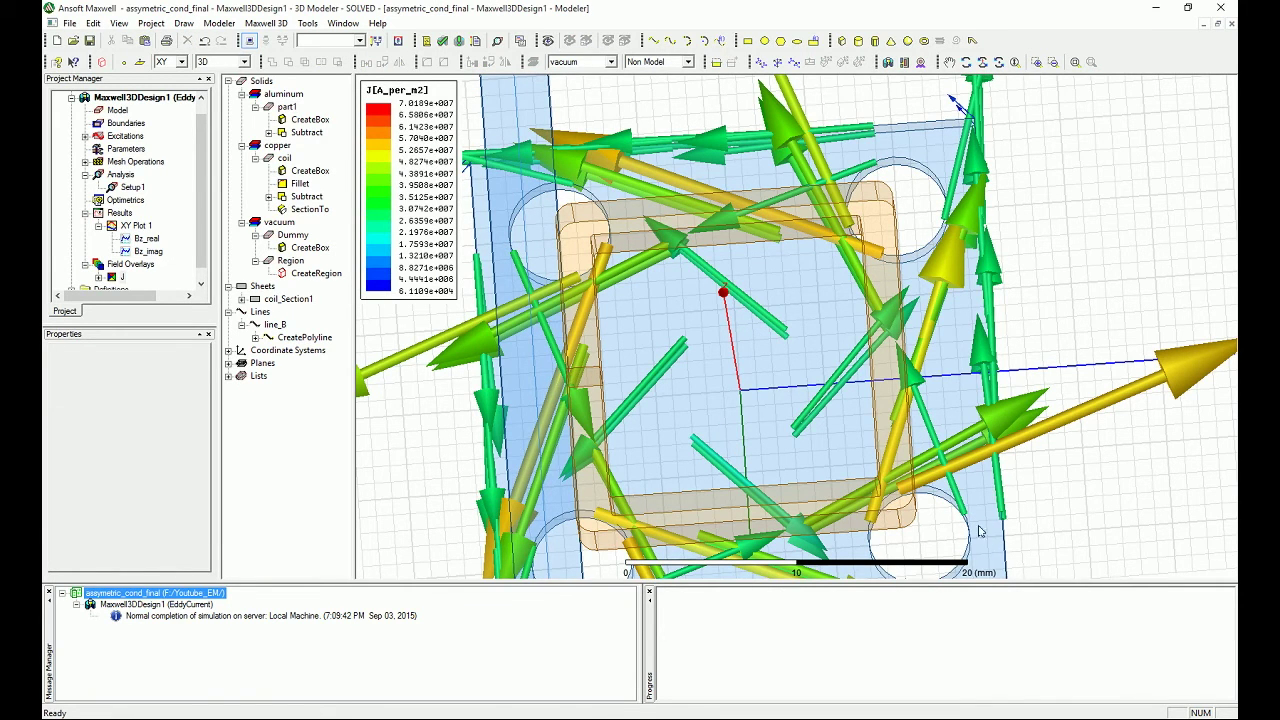
# Edit the J overlay's attributes to make the cylinder arrows of the new vector plot smaller
pyautogui.keyDown('alt'); pyautogui.moveTo(1052, 544); pyautogui.dragTo(948, 506); pyautogui.keyUp('alt')
pyautogui.keyDown('alt'); pyautogui.moveTo(760, 511); pyautogui.dragTo(740, 472); pyautogui.keyUp('alt')
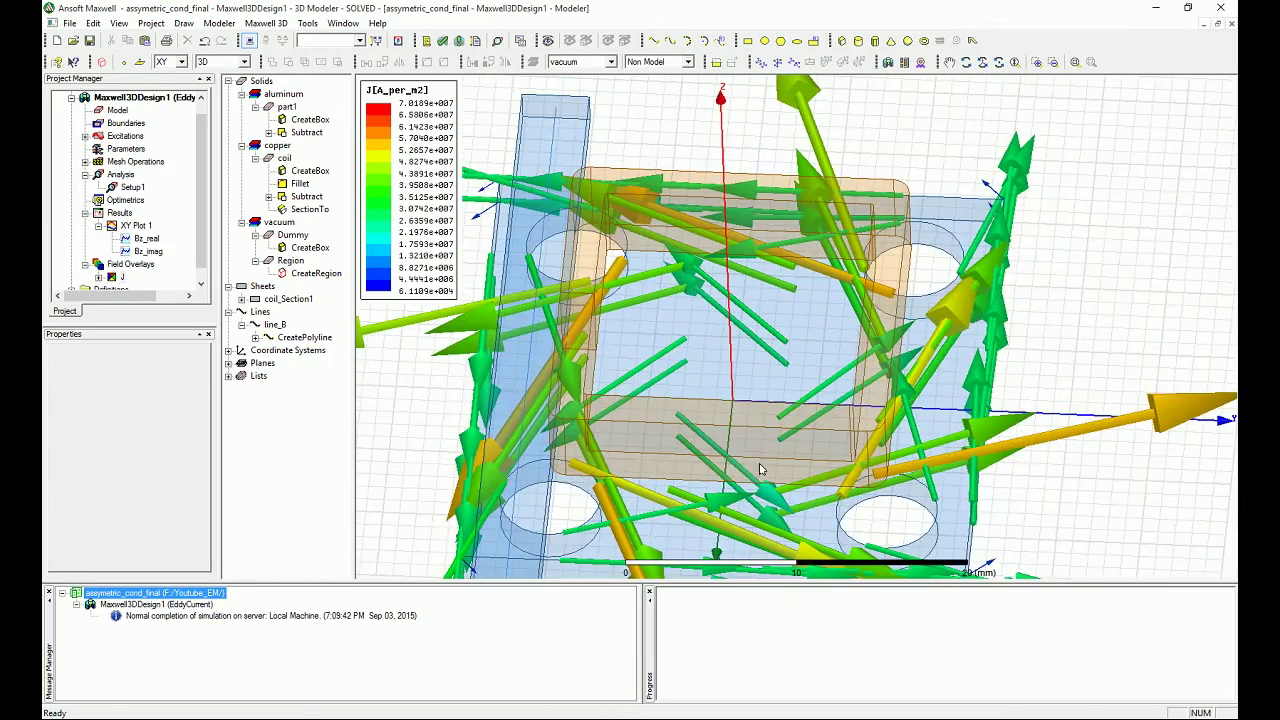
pyautogui.click(98, 277)
pyautogui.click(150, 277)
pyautogui.rightClick(145, 278)
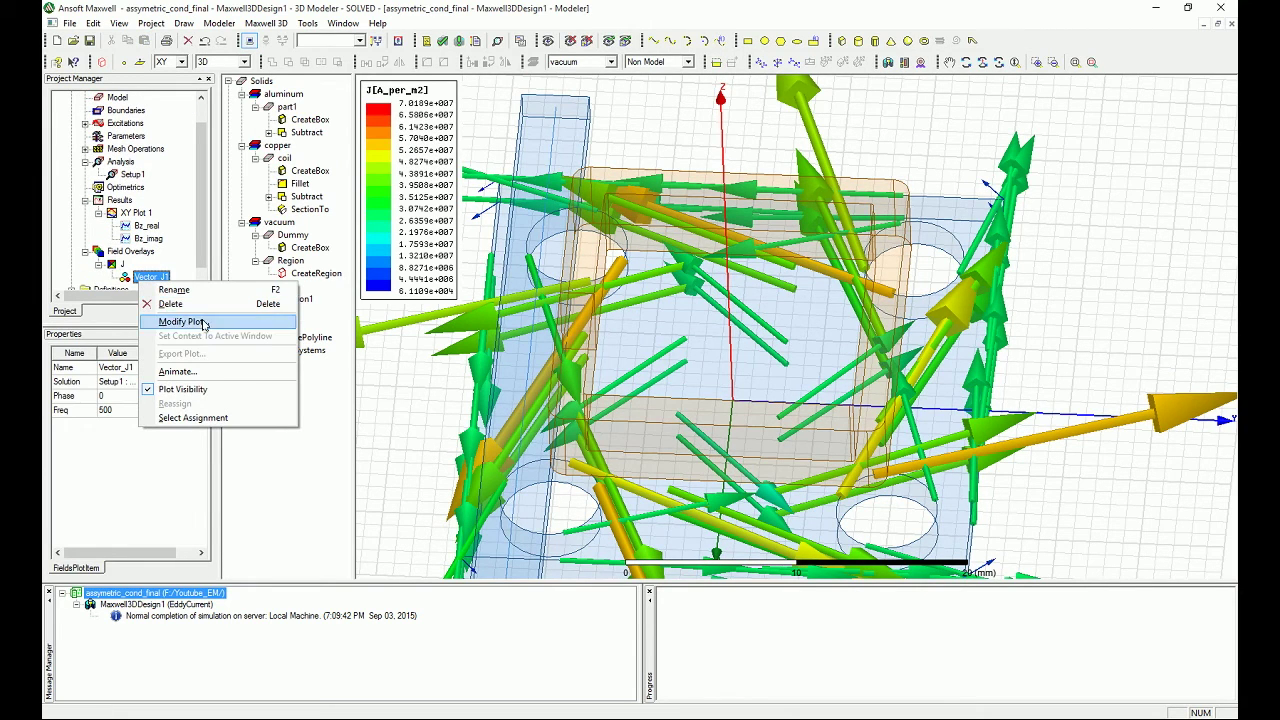
pyautogui.rightClick(123, 265)
pyautogui.click(189, 311)
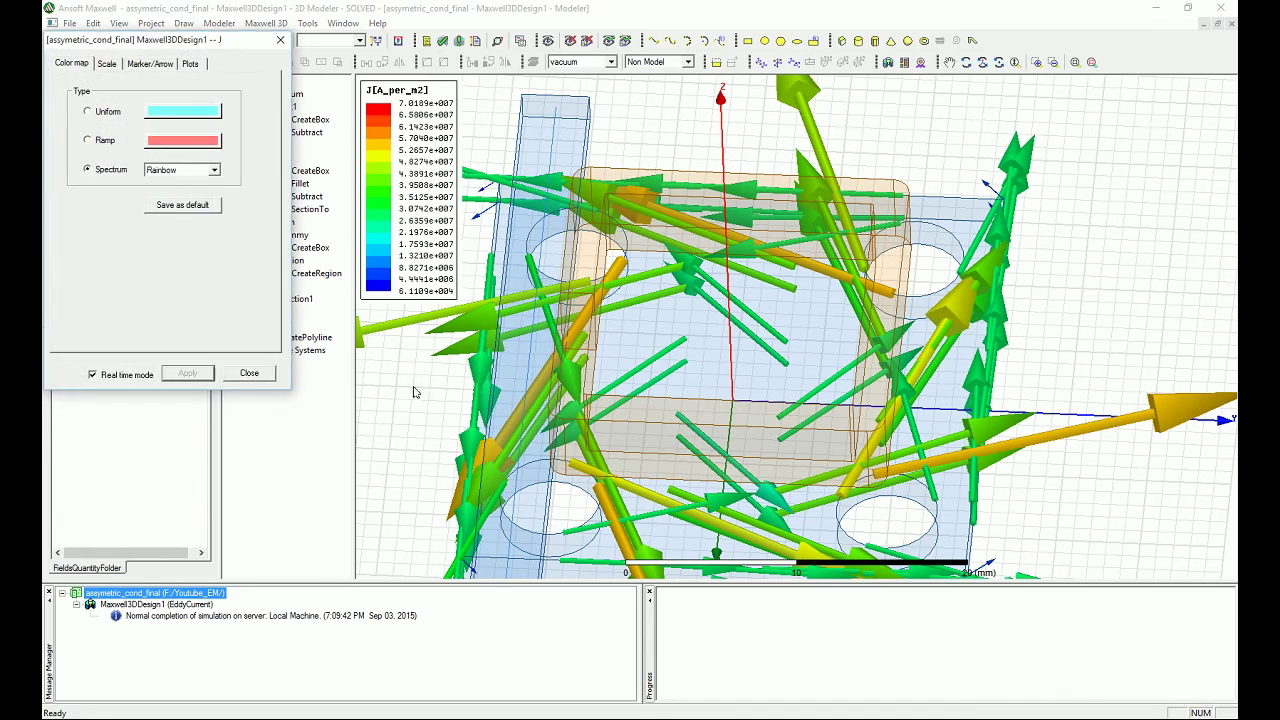
pyautogui.moveTo(124, 30); pyautogui.dragTo(405, 163)
pyautogui.click(397, 187)
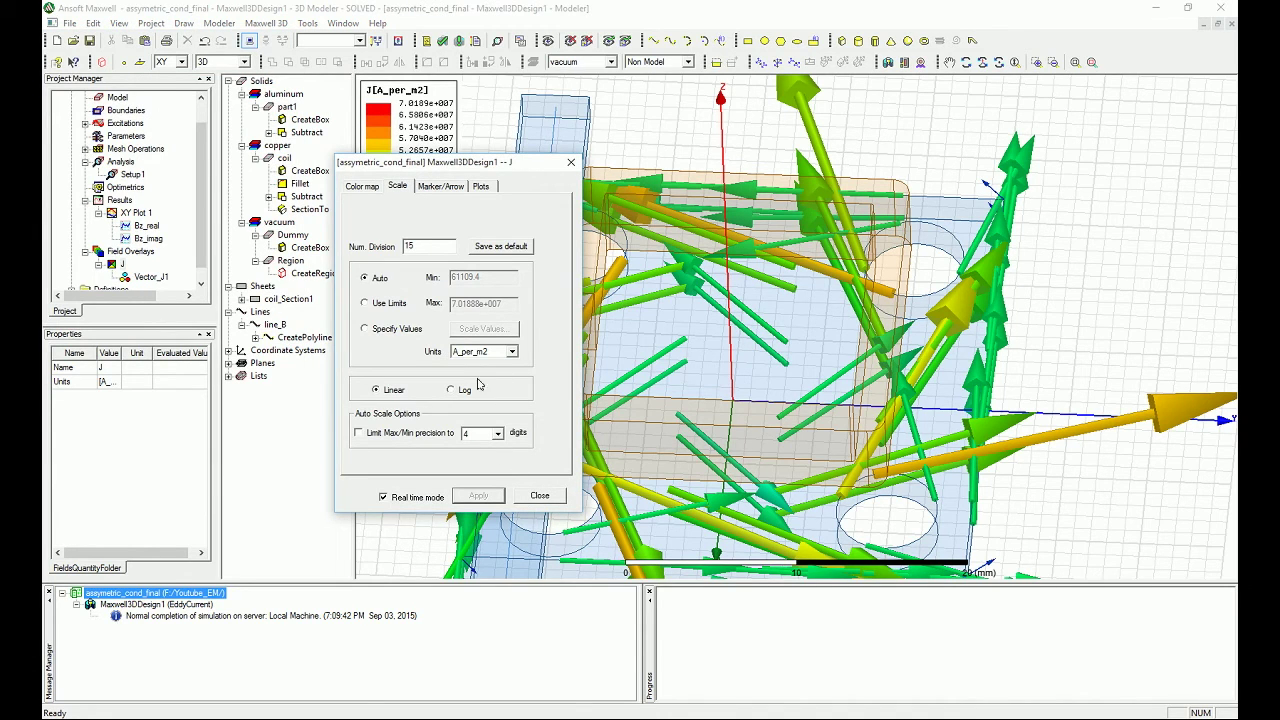
pyautogui.click(441, 187)
pyautogui.moveTo(428, 347); pyautogui.dragTo(419, 357)
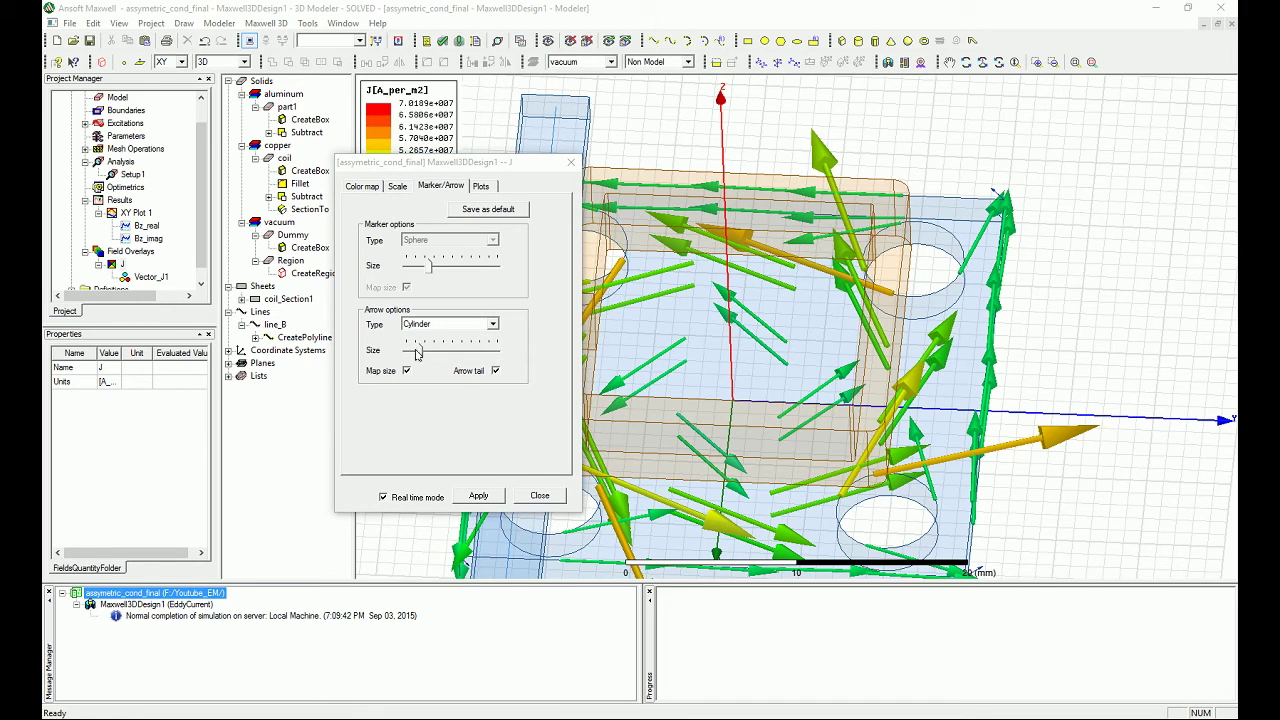
pyautogui.moveTo(417, 353); pyautogui.dragTo(421, 353)
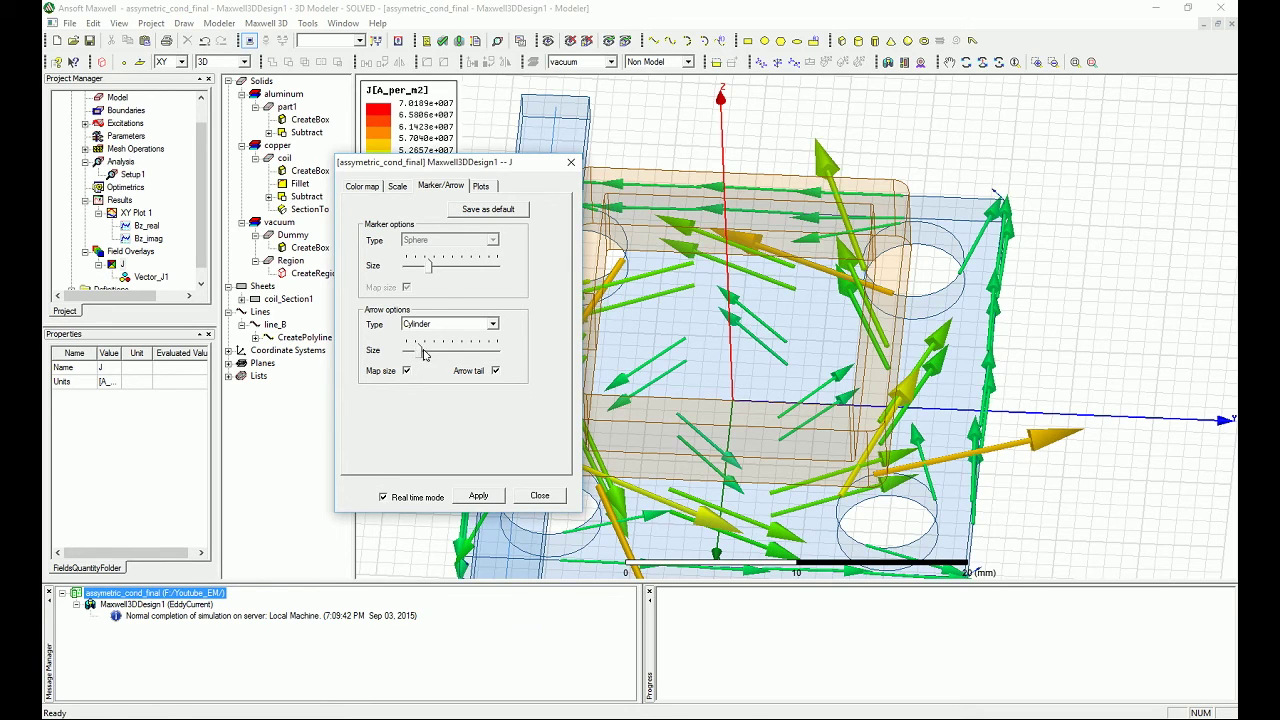
# Reduce the uniform vector spacing of the Vector_J1 plot to near its minimum for denser arrows
pyautogui.click(481, 186)
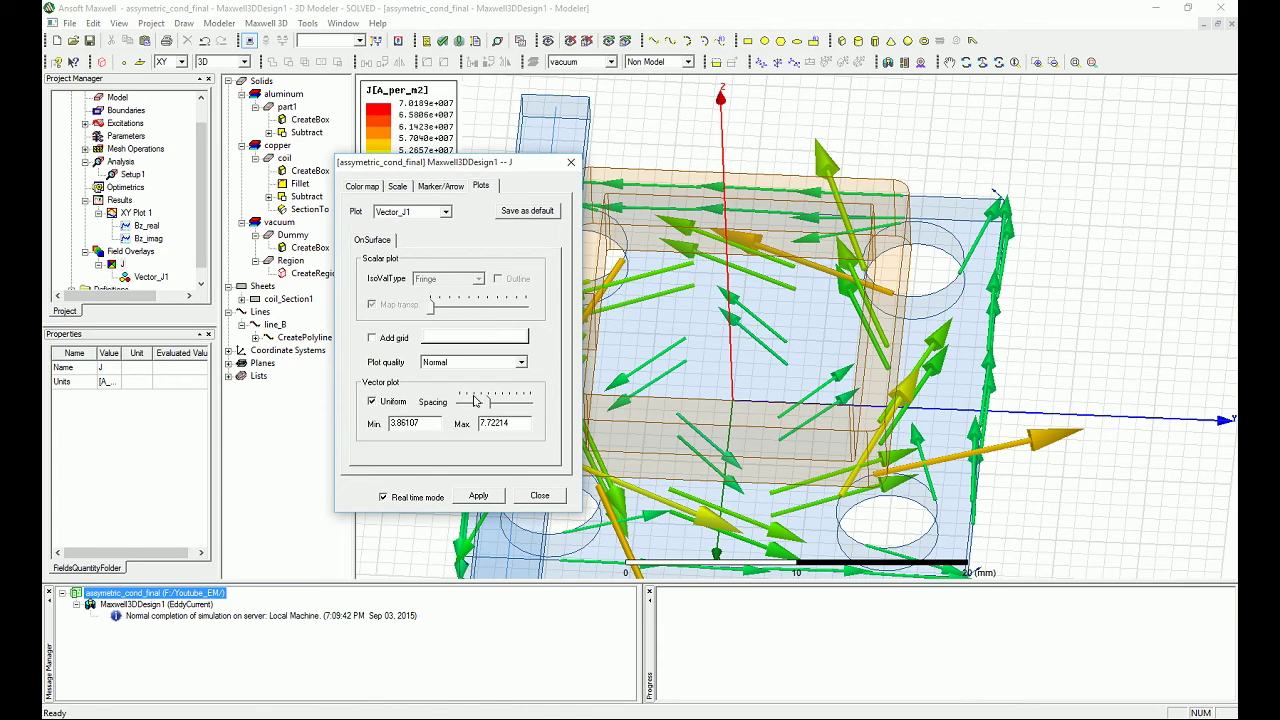
pyautogui.click(474, 405)
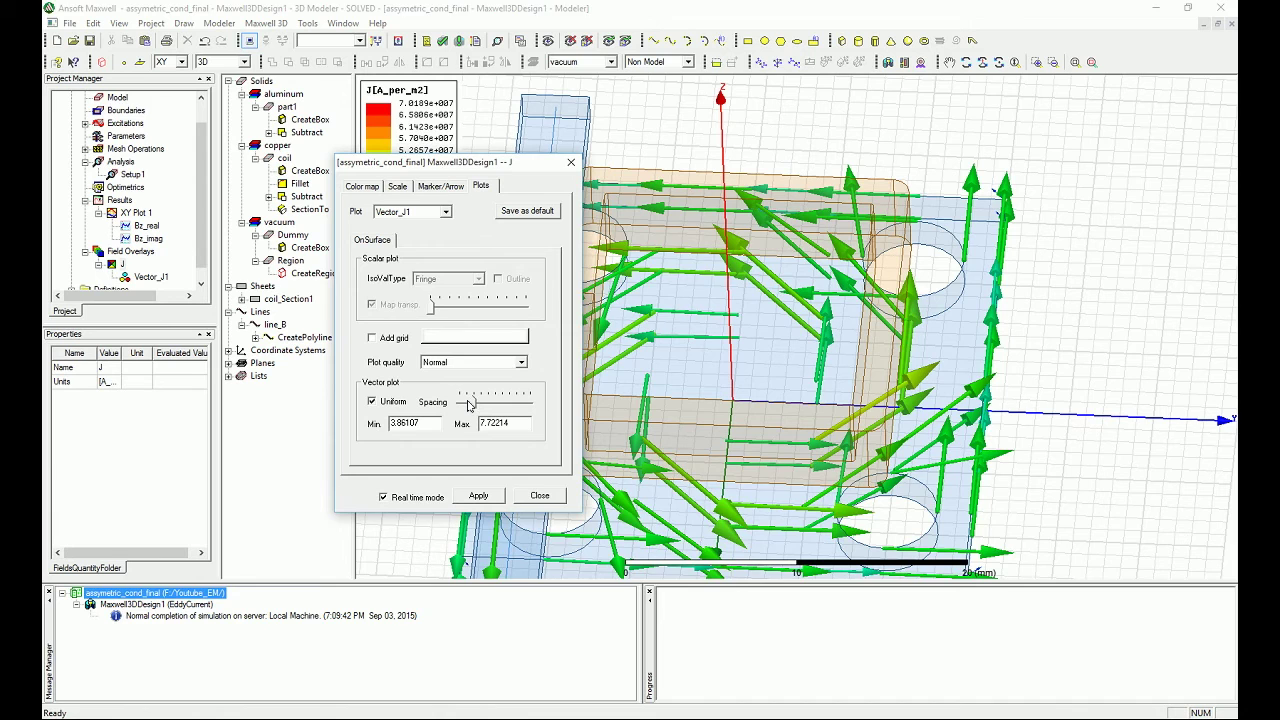
pyautogui.moveTo(471, 404); pyautogui.dragTo(464, 405)
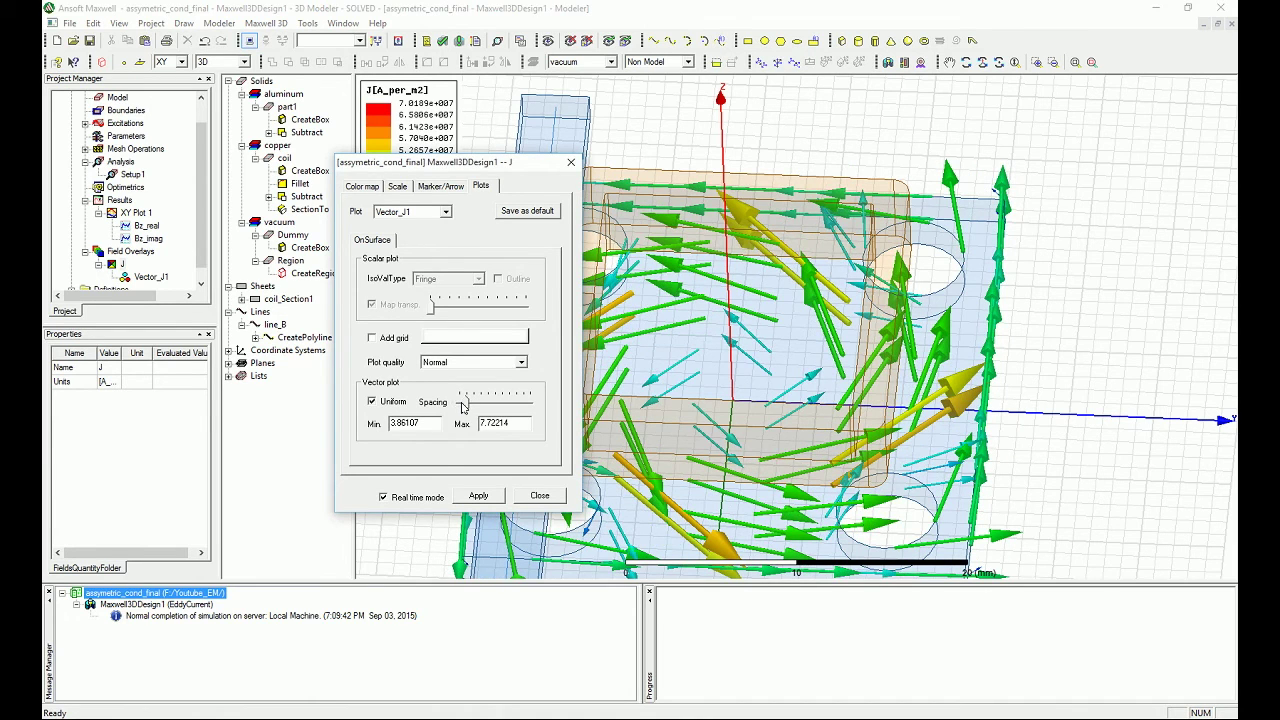
# Widen the Vector_J1 plot's uniform spacing slightly and make its cylinder arrows smaller with size mapping turned off
pyautogui.moveTo(463, 405); pyautogui.dragTo(467, 409)
pyautogui.click(397, 187)
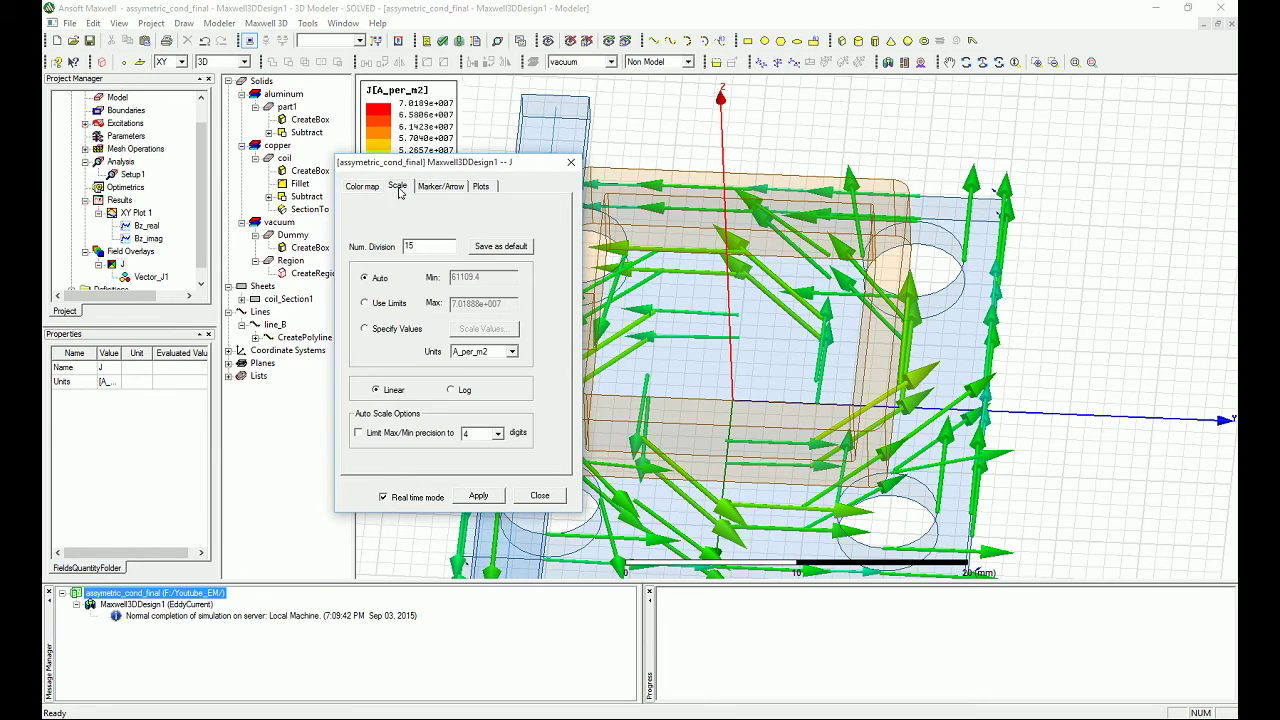
pyautogui.click(440, 187)
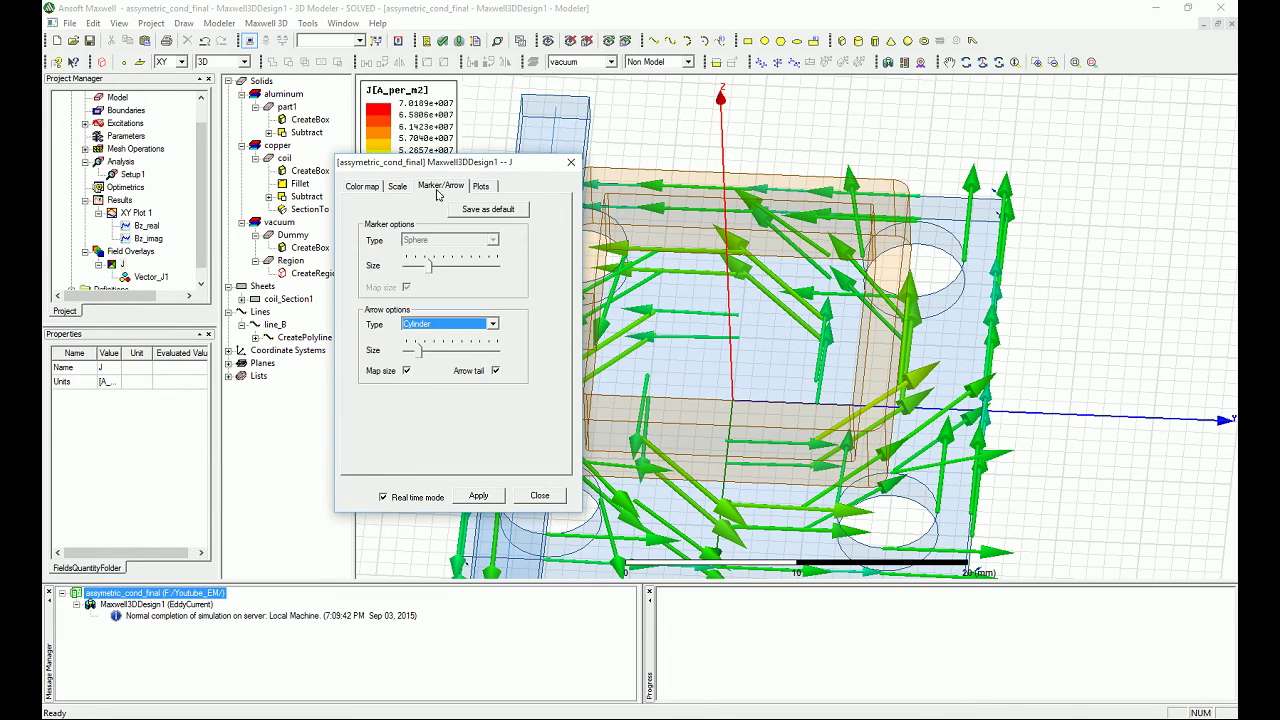
pyautogui.click(408, 372)
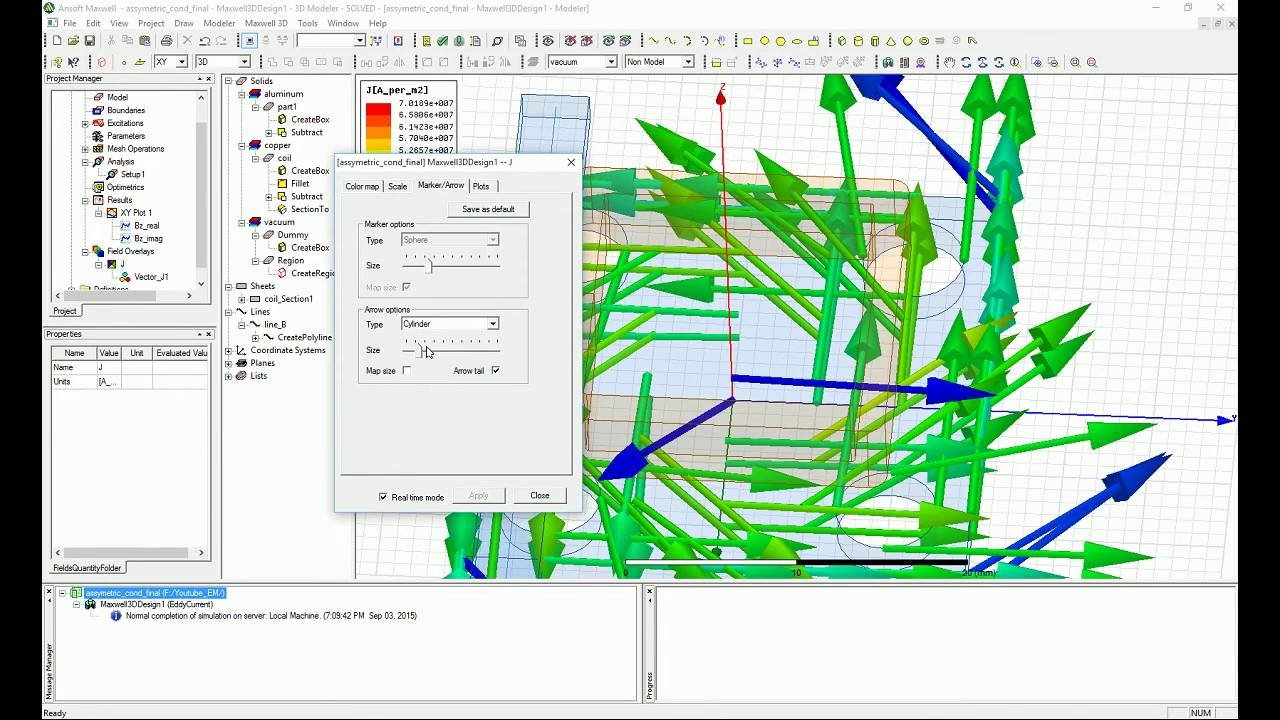
pyautogui.moveTo(418, 354); pyautogui.dragTo(409, 354)
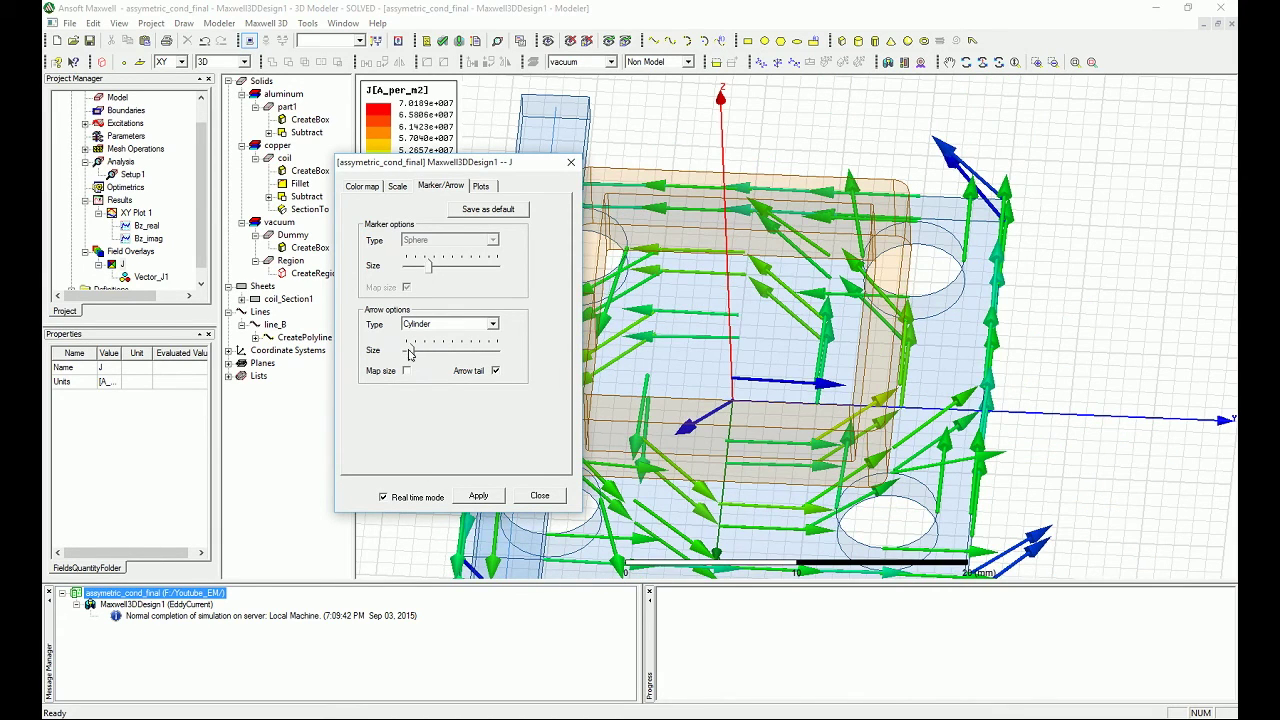
pyautogui.click(480, 497)
pyautogui.click(535, 497)
# Examine the current density vectors on the aluminum plate in an angled view and in a straight top view along the Z axis
pyautogui.moveTo(672, 366)
pyautogui.keyDown('alt'); pyautogui.mouseDown()
pyautogui.moveTo(663, 377)
pyautogui.moveTo(666, 346)
pyautogui.mouseUp(); pyautogui.keyUp('alt')
pyautogui.keyDown('alt'); pyautogui.moveTo(1067, 437); pyautogui.dragTo(996, 97); pyautogui.keyUp('alt')
pyautogui.scroll(-4, 988, 473)
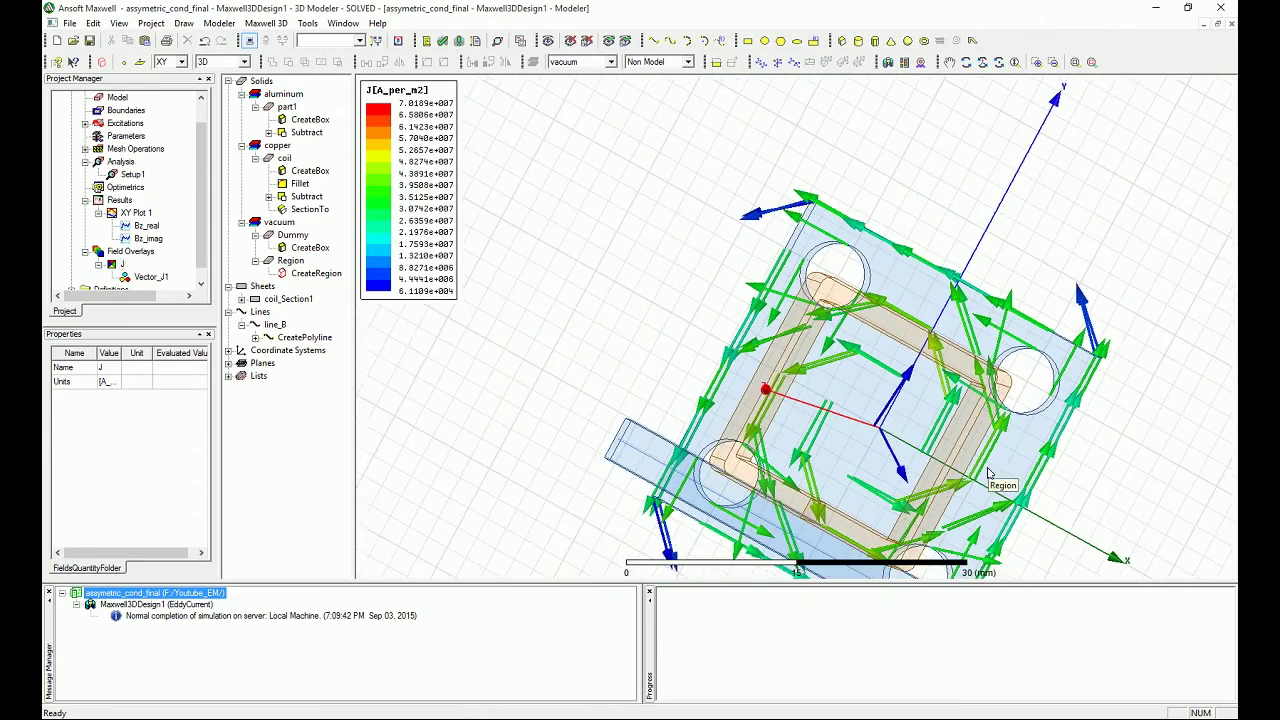
pyautogui.scroll(-2, 988, 473)
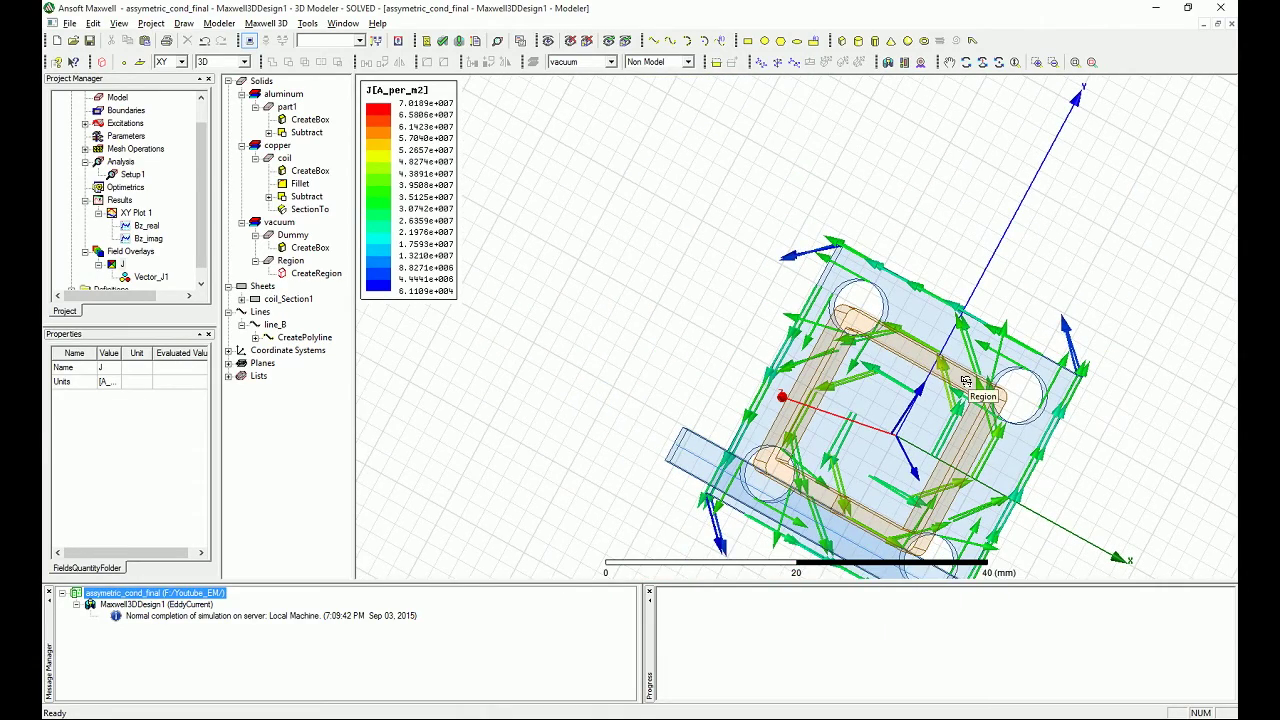
pyautogui.keyDown('alt'); pyautogui.doubleClick(860, 75); pyautogui.keyUp('alt')
pyautogui.scroll(-1, 856, 318)
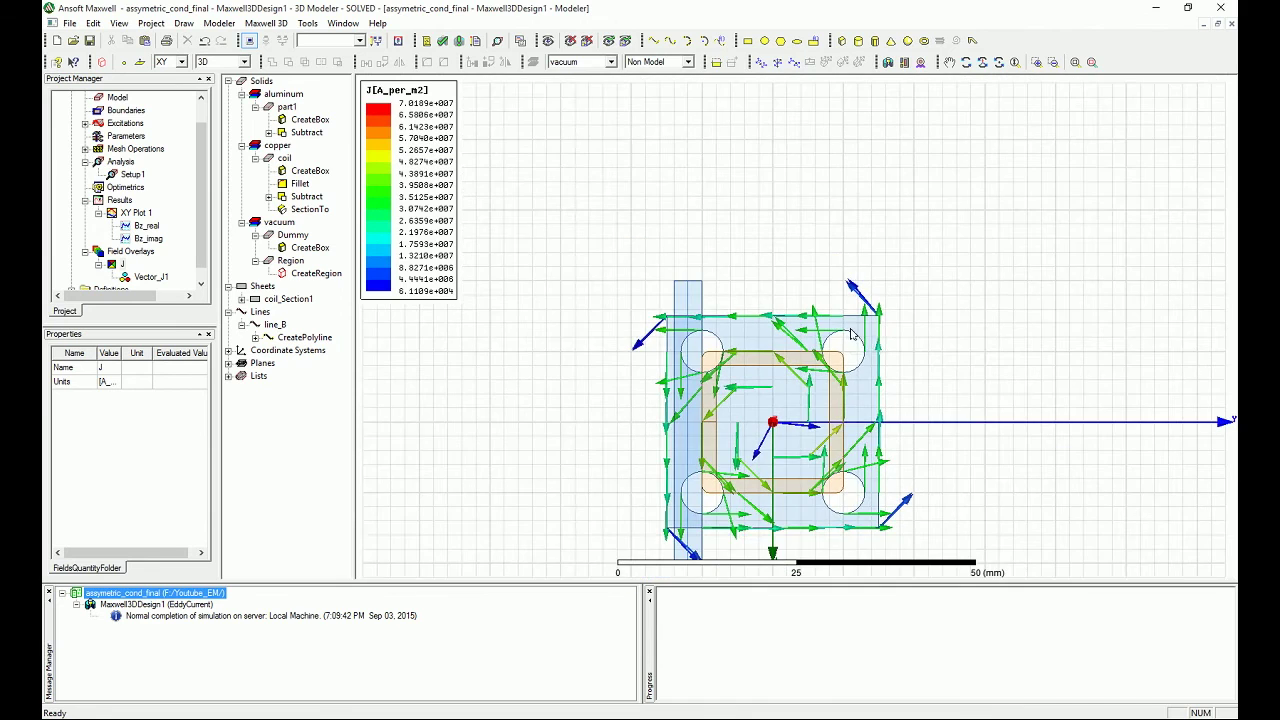
pyautogui.scroll(4, 838, 531)
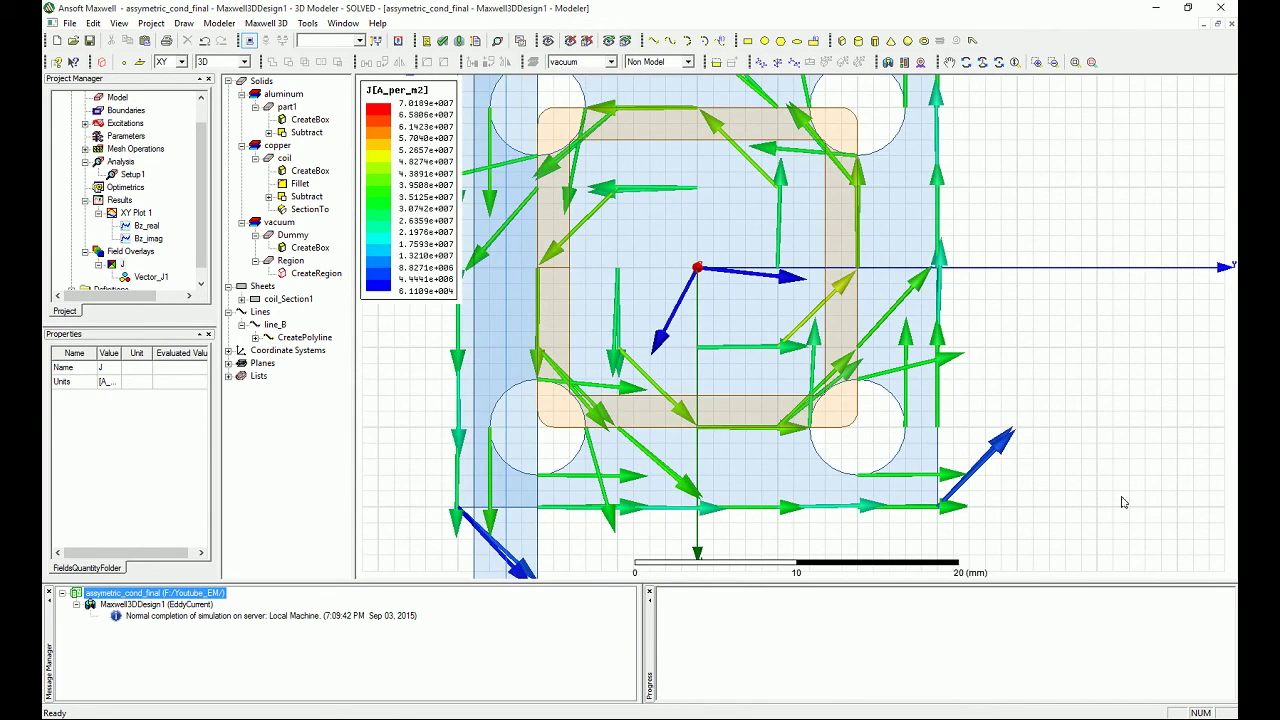
pyautogui.scroll(-1, 936, 427)
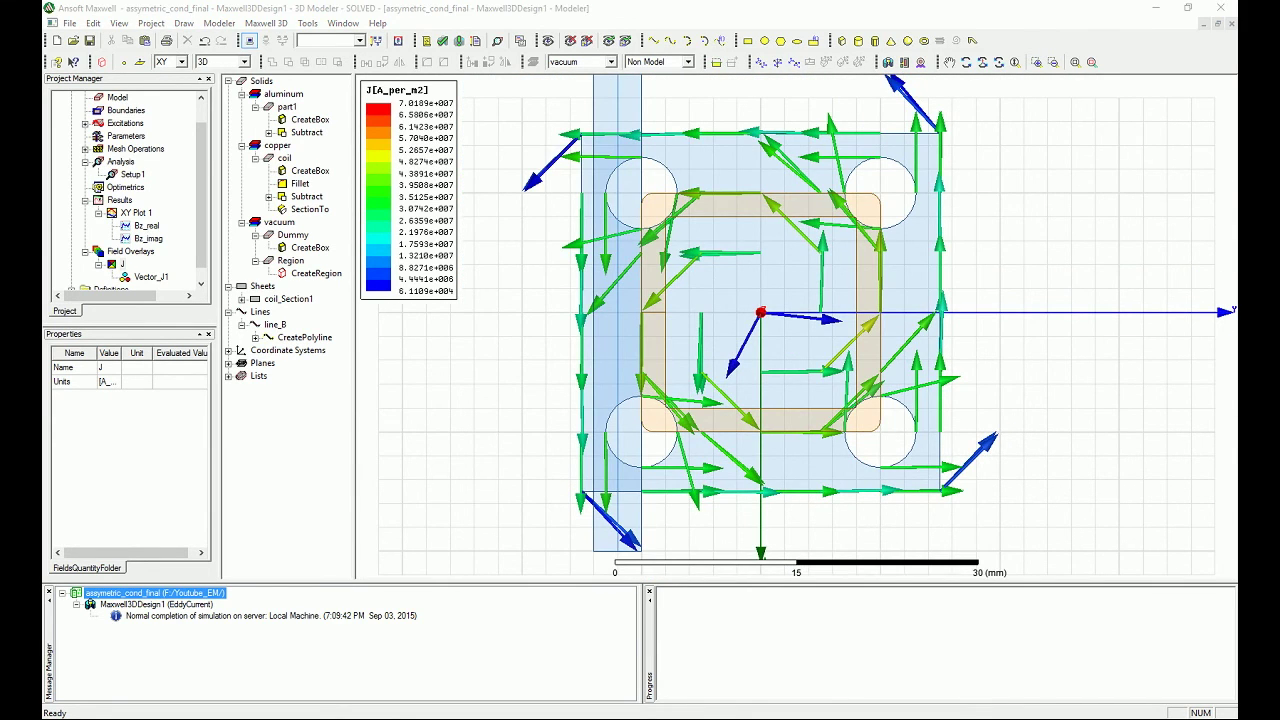